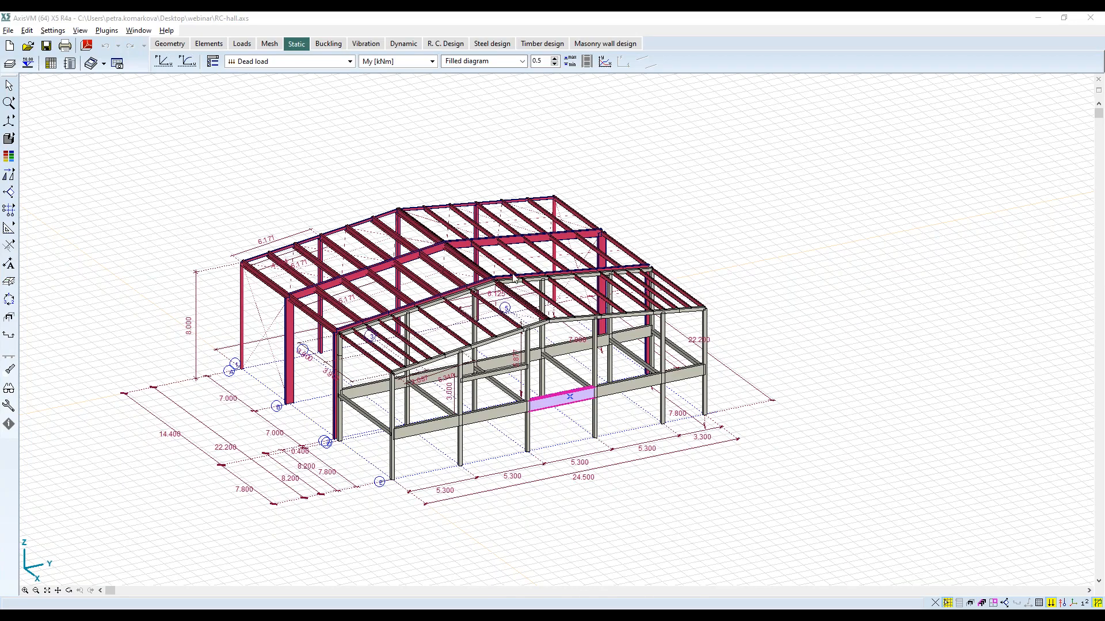
# Examine the hall model around the selected concrete beam in the outer row of columns
pyautogui.click(818, 306)
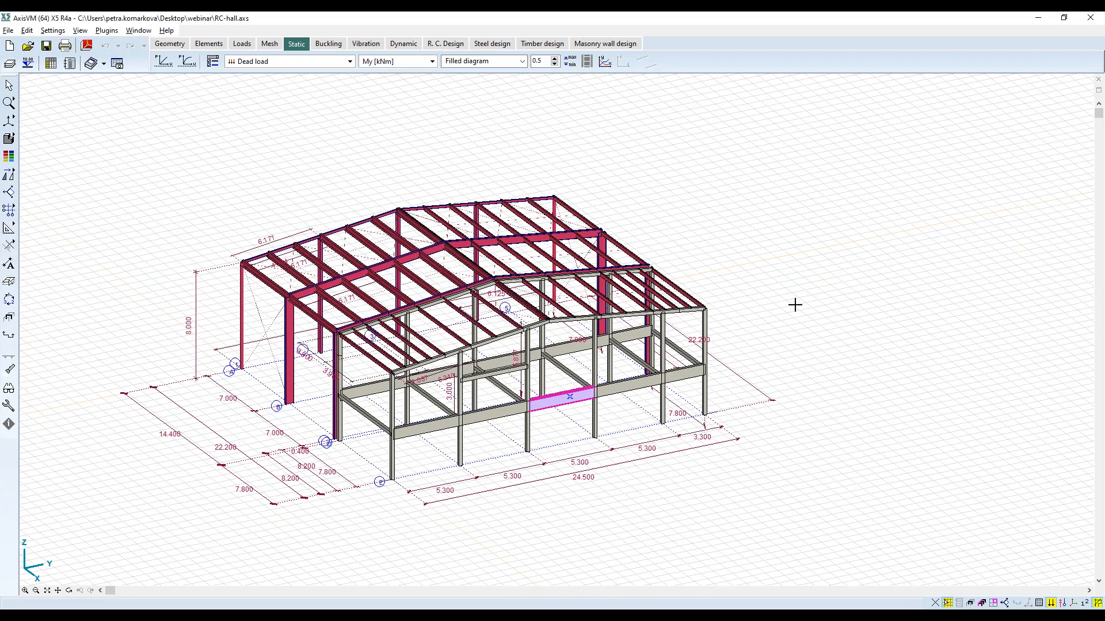
pyautogui.moveTo(769, 289); pyautogui.dragTo(765, 263, button='middle')
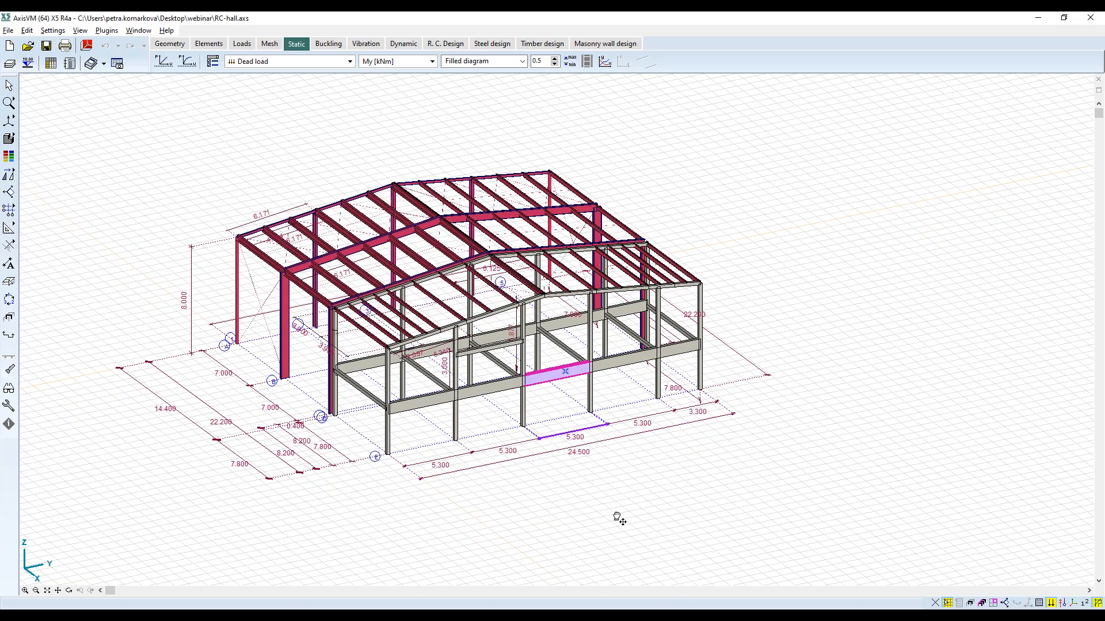
pyautogui.moveTo(619, 518); pyautogui.dragTo(597, 505, button='middle')
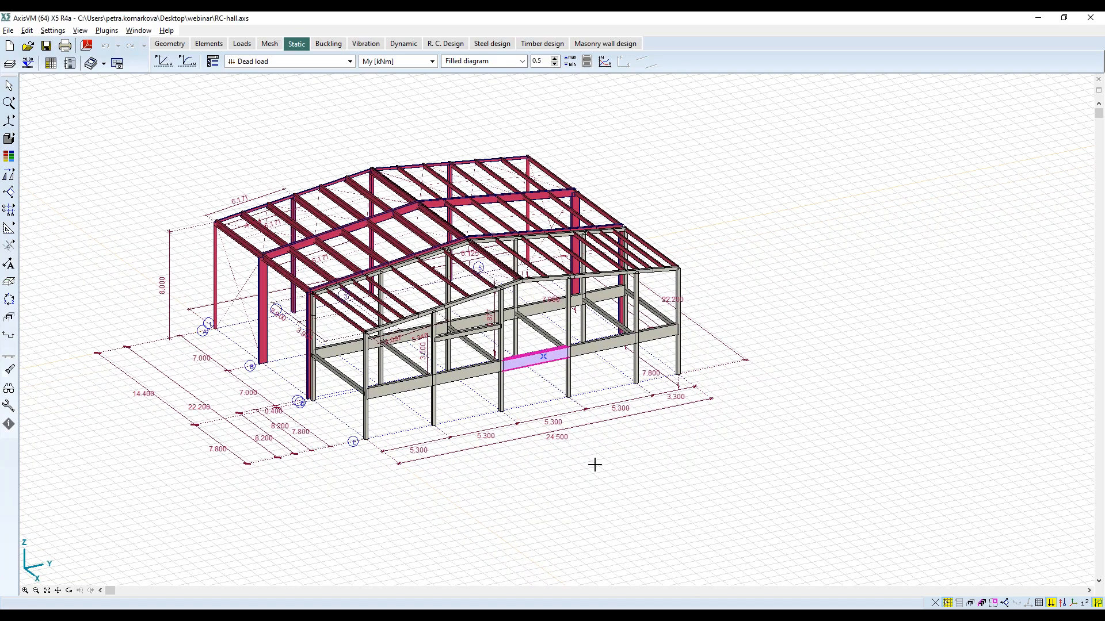
pyautogui.moveTo(594, 463); pyautogui.dragTo(614, 458, button='middle')
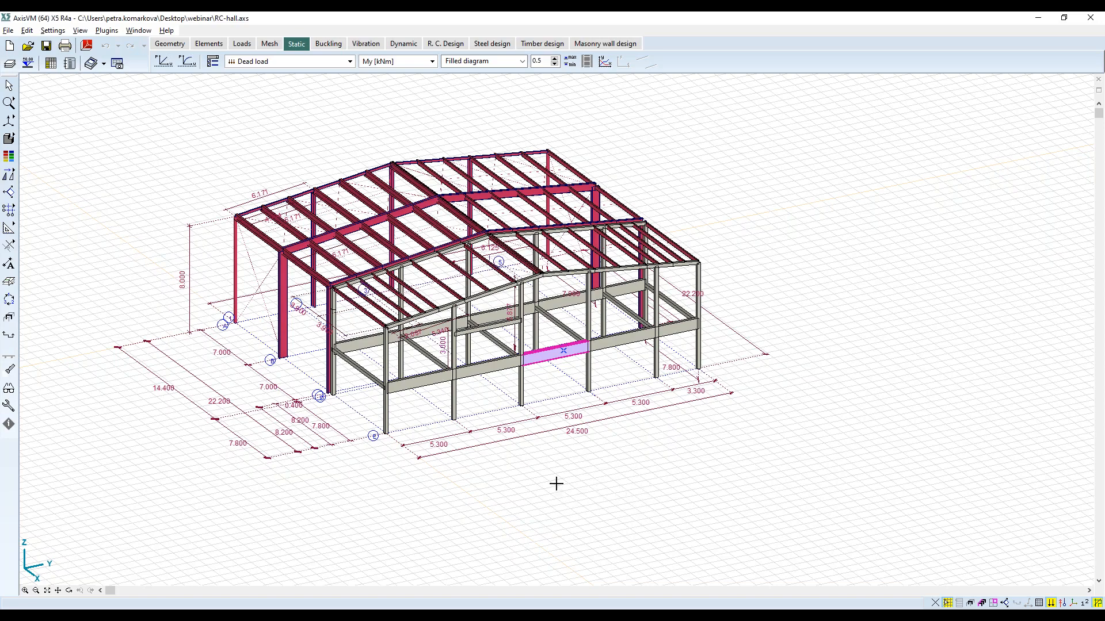
pyautogui.scroll(1, 532, 359)
pyautogui.scroll(3, 533, 358)
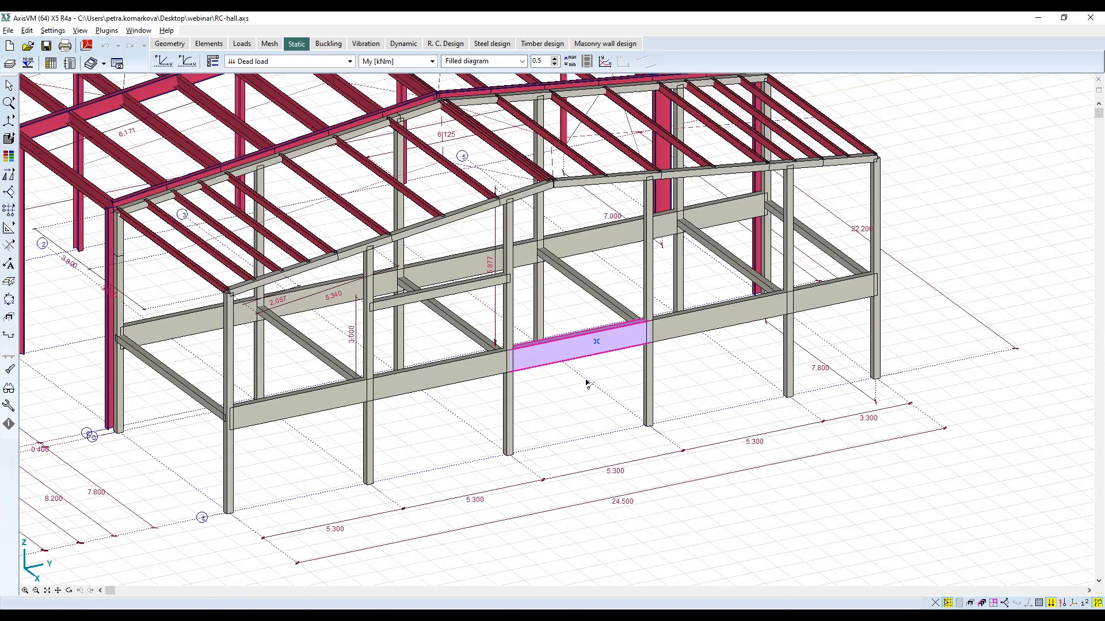
pyautogui.scroll(-3, 587, 383)
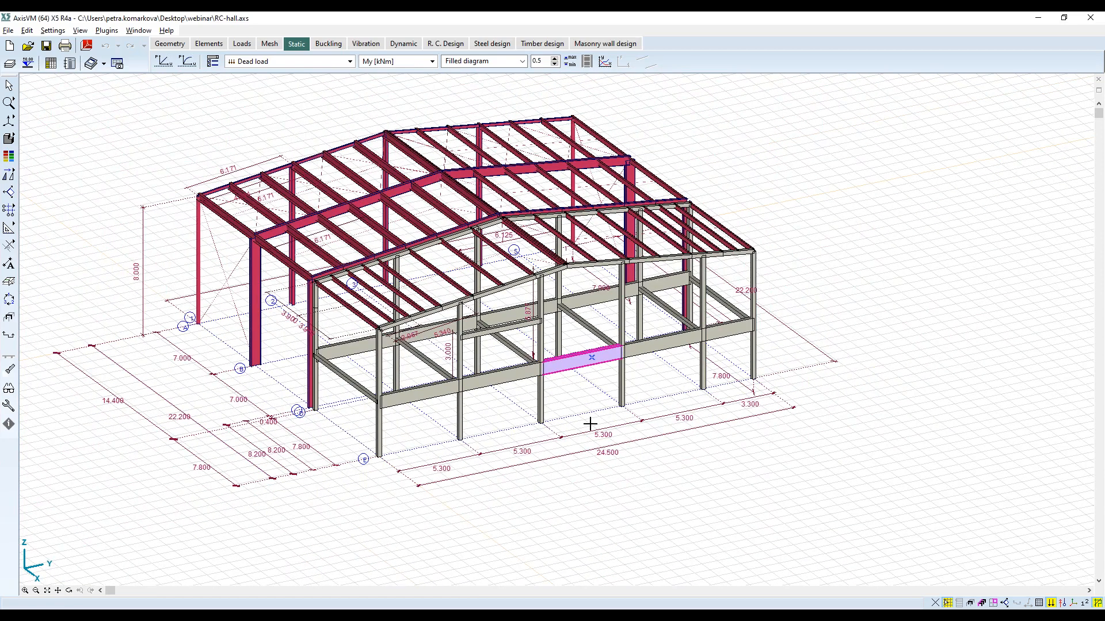
pyautogui.moveTo(700, 478); pyautogui.dragTo(690, 464, button='middle')
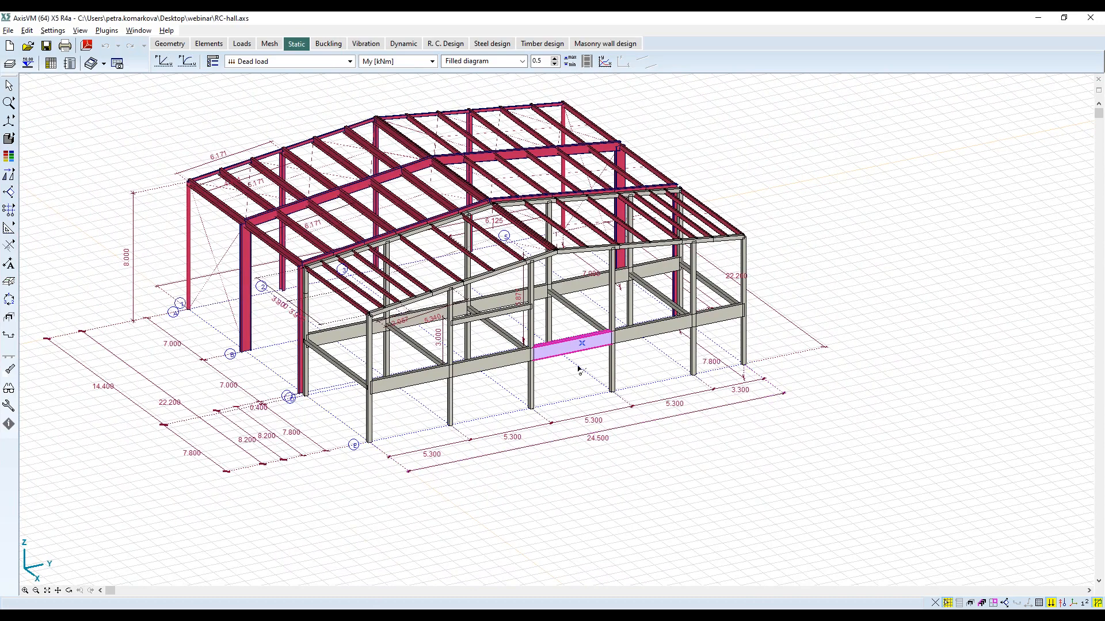
pyautogui.scroll(3, 579, 370)
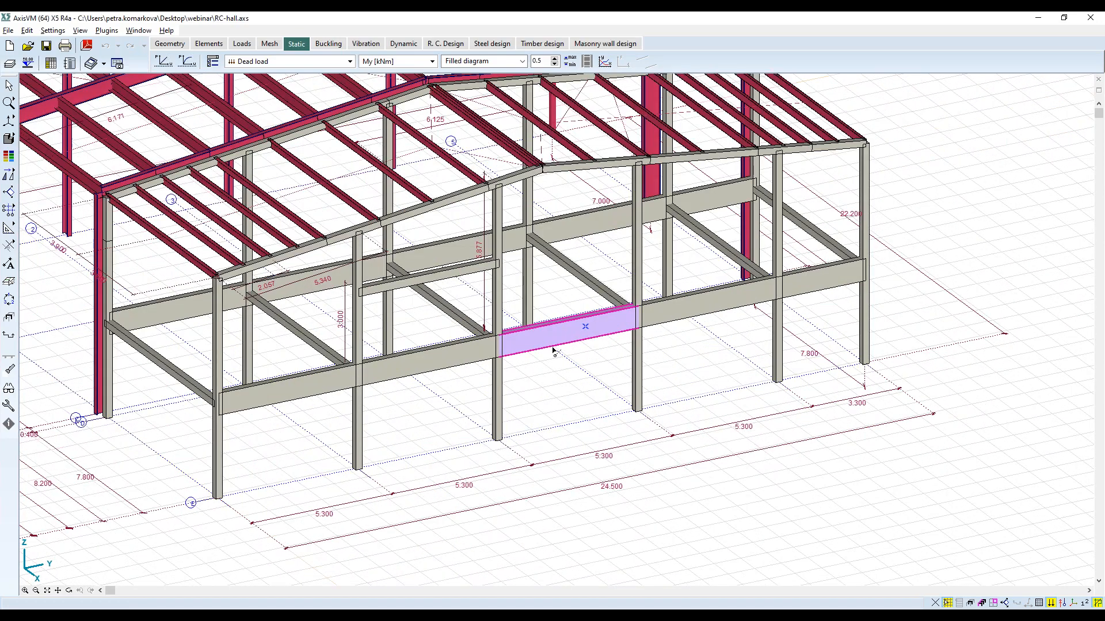
pyautogui.scroll(-2, 552, 351)
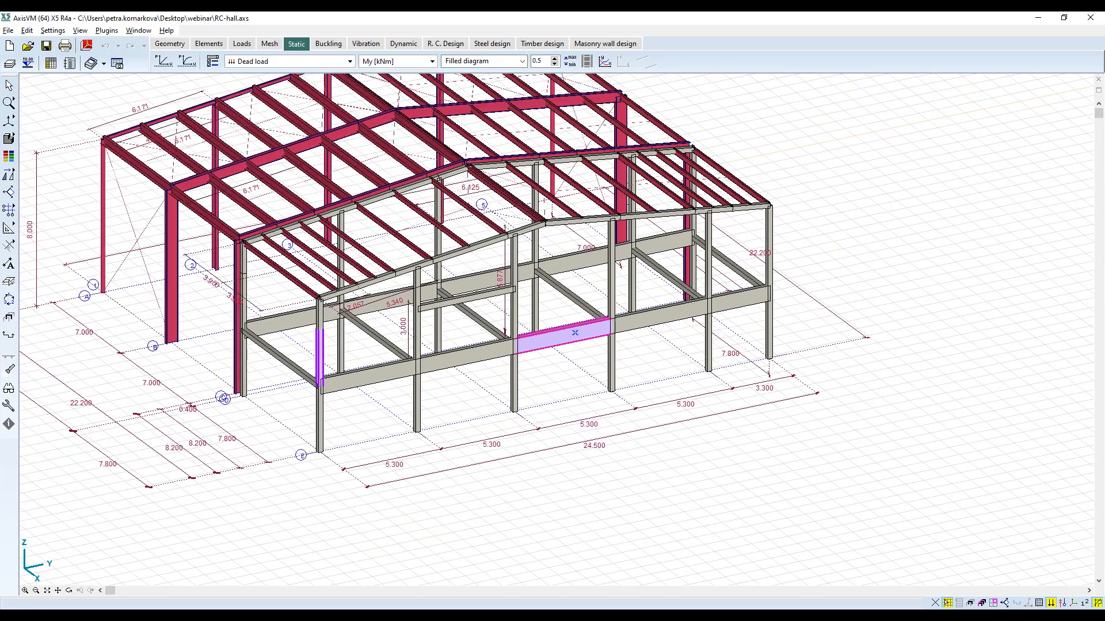
# Start a new IDEA StatiCa Beam export of the selected beam with design code EN and the proposed project file
pyautogui.click(107, 32)
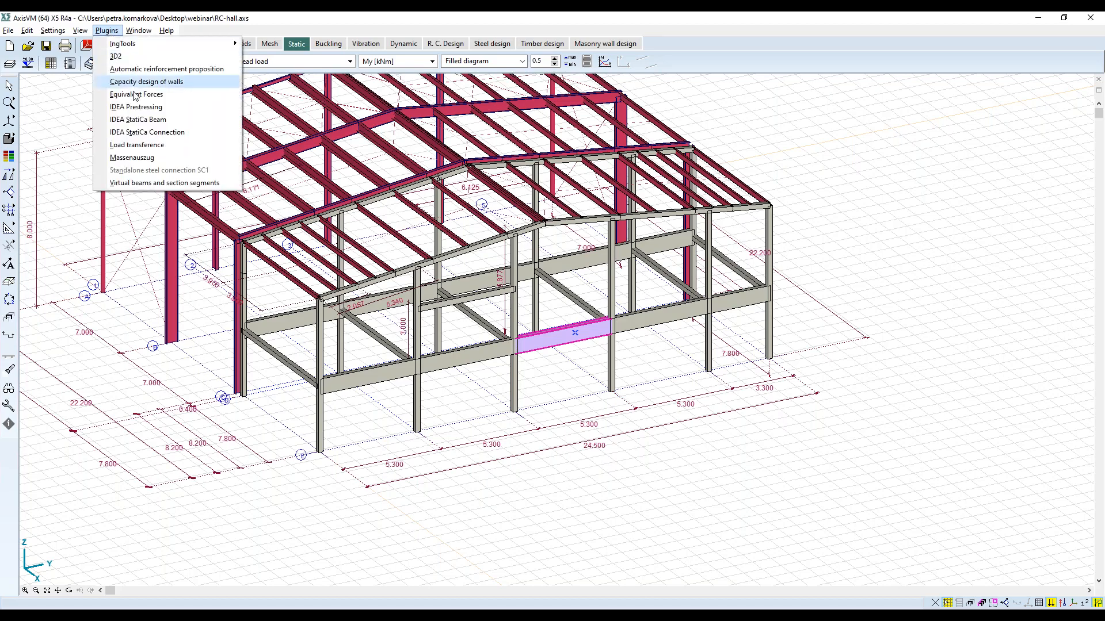
pyautogui.click(165, 121)
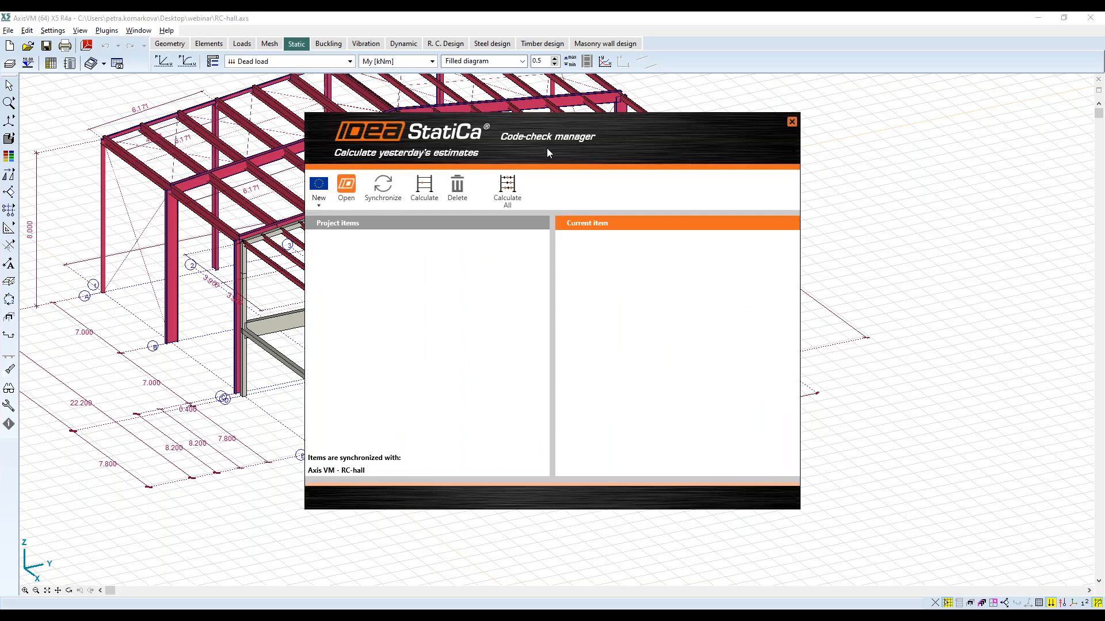
pyautogui.click(320, 204)
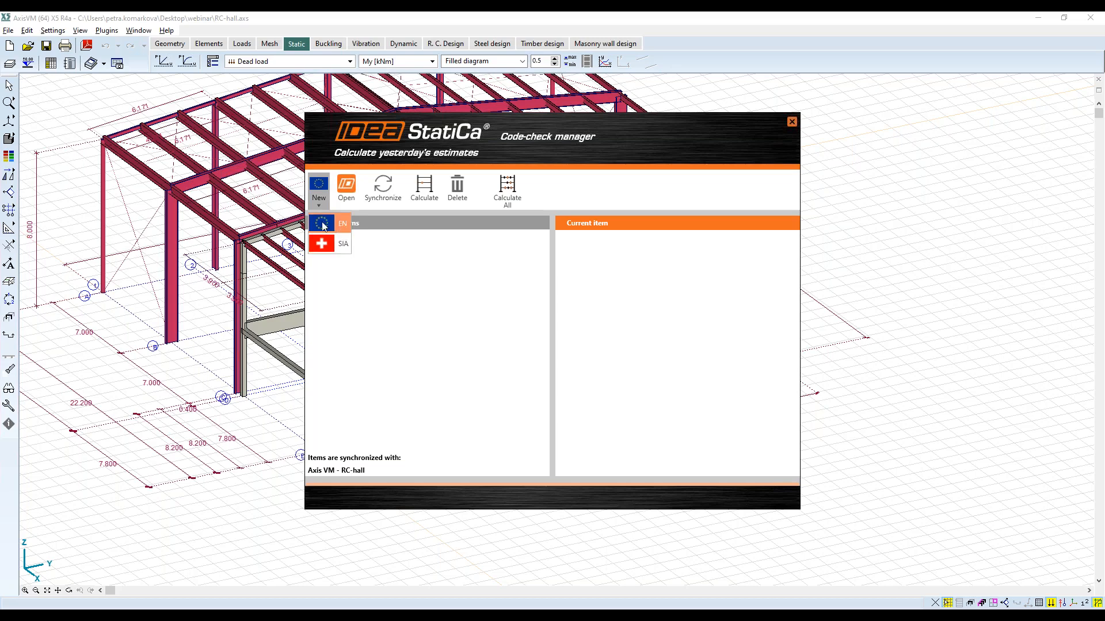
pyautogui.click(339, 224)
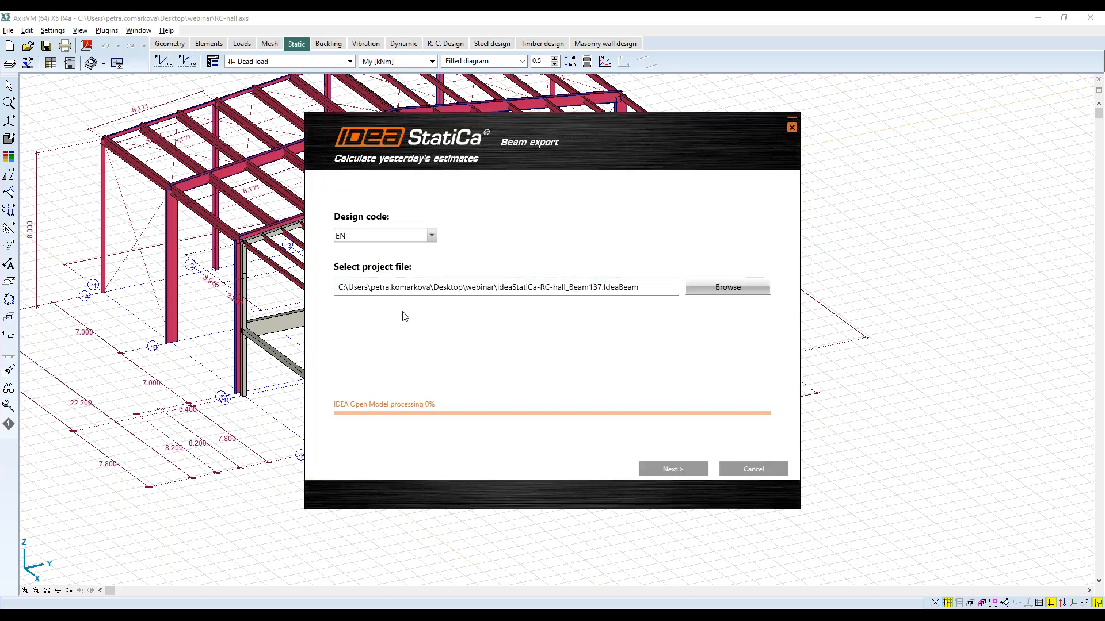
pyautogui.click(670, 472)
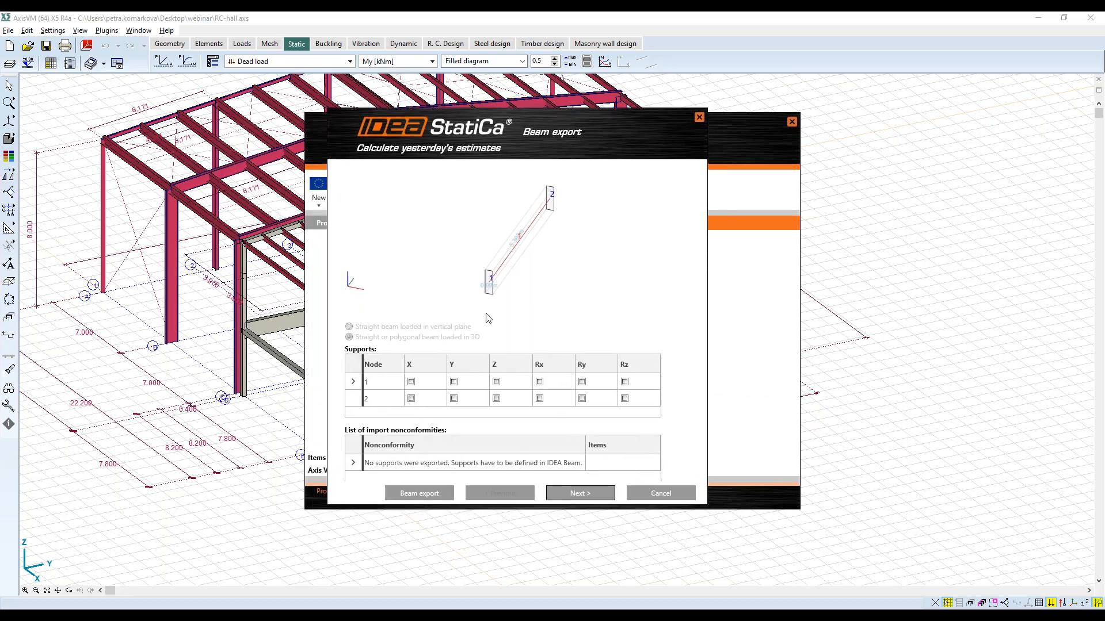
# Fully fix node 1 of the exported beam by enabling supports X, Y, Z, Rx, Ry and Rz
pyautogui.click(410, 381)
pyautogui.click(454, 382)
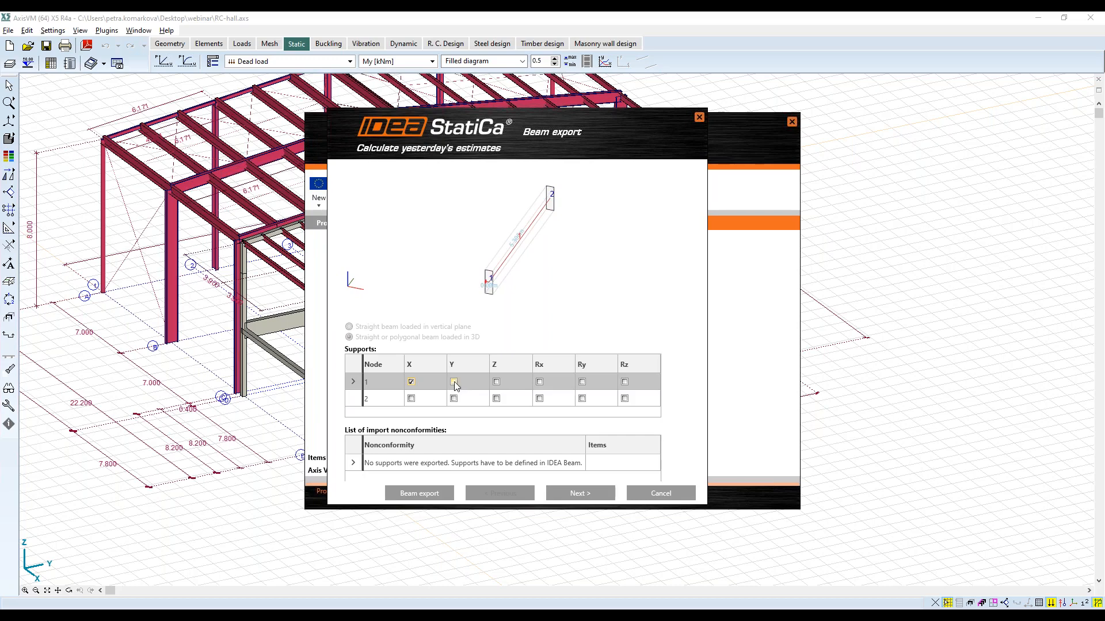
pyautogui.click(496, 382)
pyautogui.click(540, 382)
pyautogui.click(626, 381)
# Fully fix node 2 with supports X, Y, Z, Rx, Ry and Rz, and accept the support settings
pyautogui.click(411, 398)
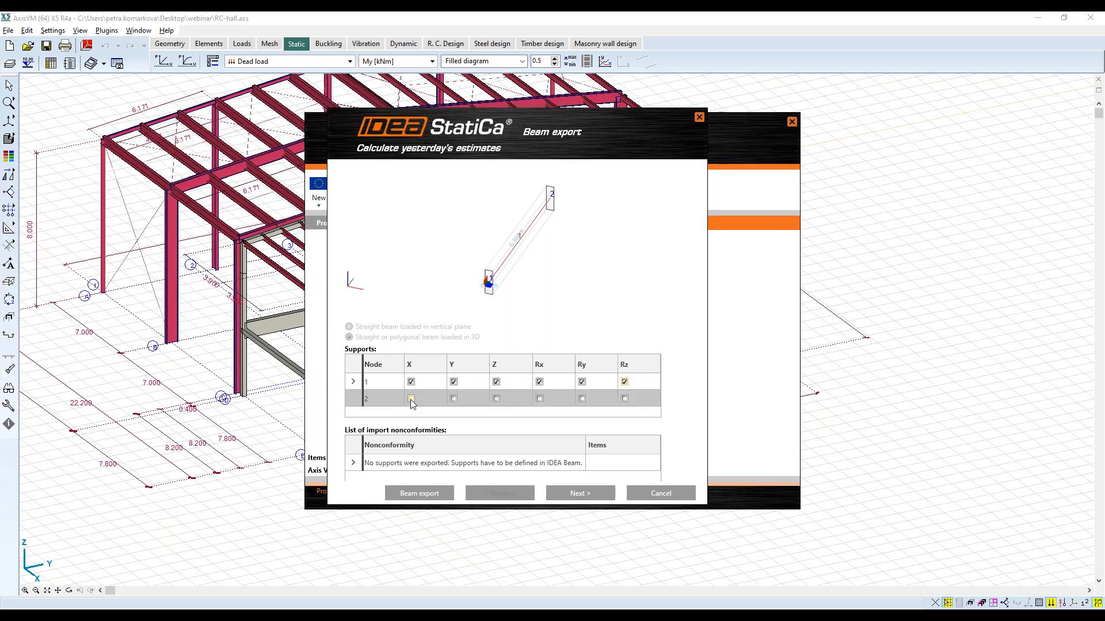
pyautogui.click(454, 399)
pyautogui.click(496, 398)
pyautogui.click(539, 398)
pyautogui.click(581, 398)
pyautogui.click(624, 398)
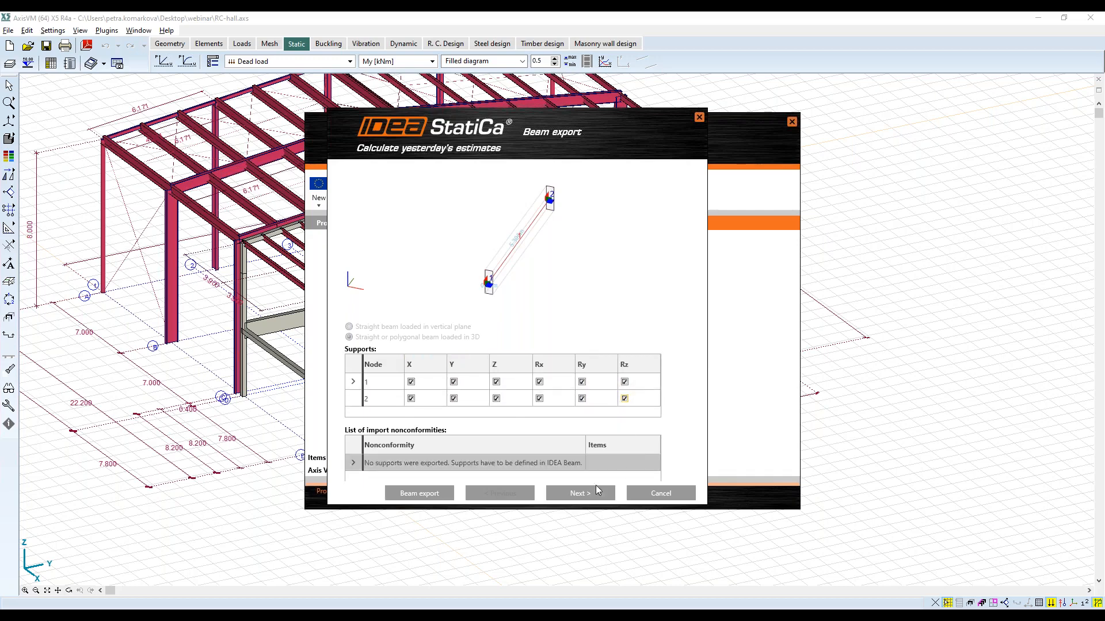
pyautogui.click(578, 493)
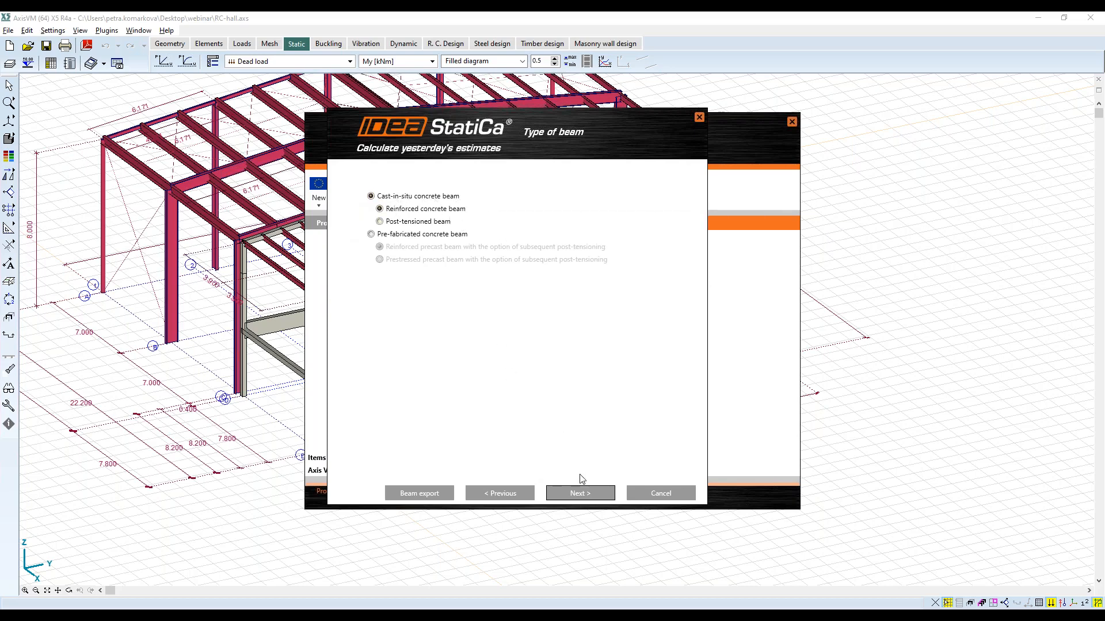
# Accept the cast-in-situ reinforced concrete beam type and choose EN as the national annex
pyautogui.click(588, 493)
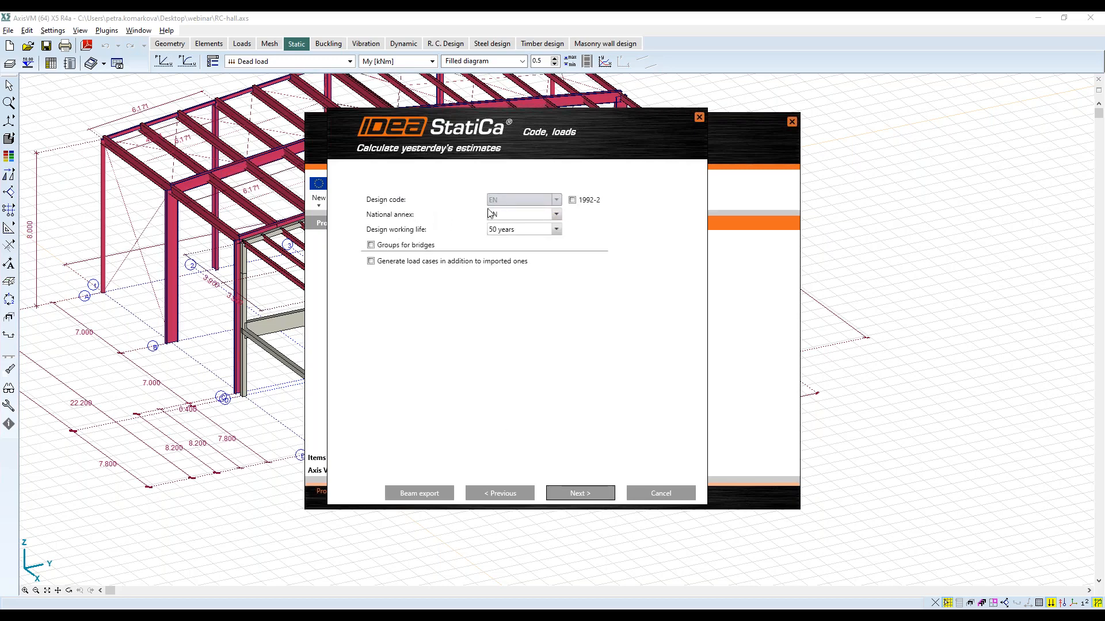
pyautogui.click(556, 215)
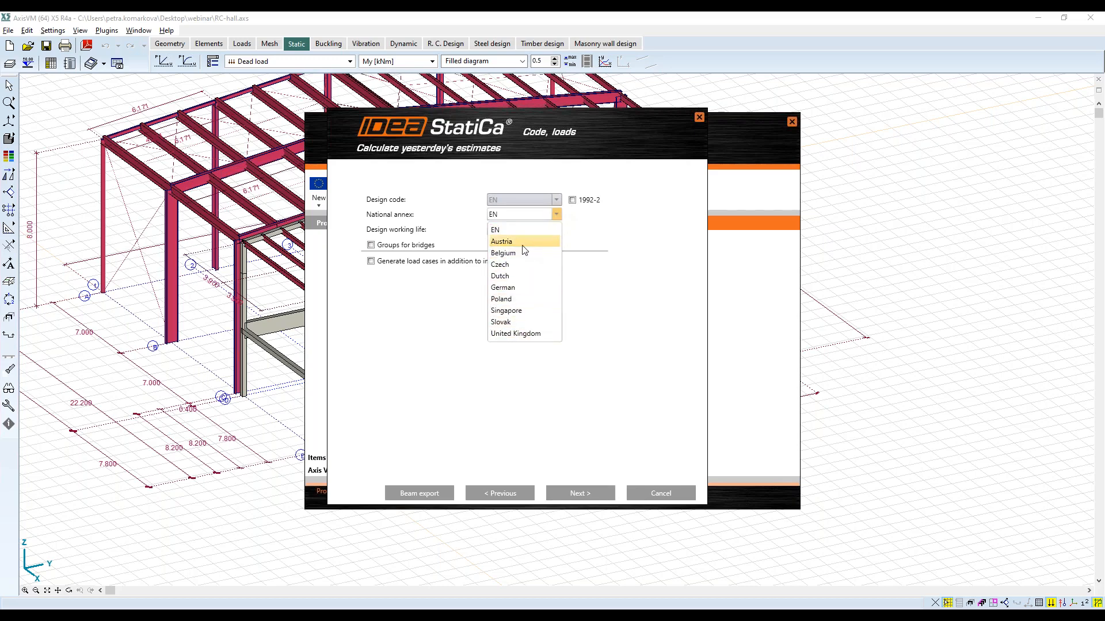
pyautogui.click(502, 230)
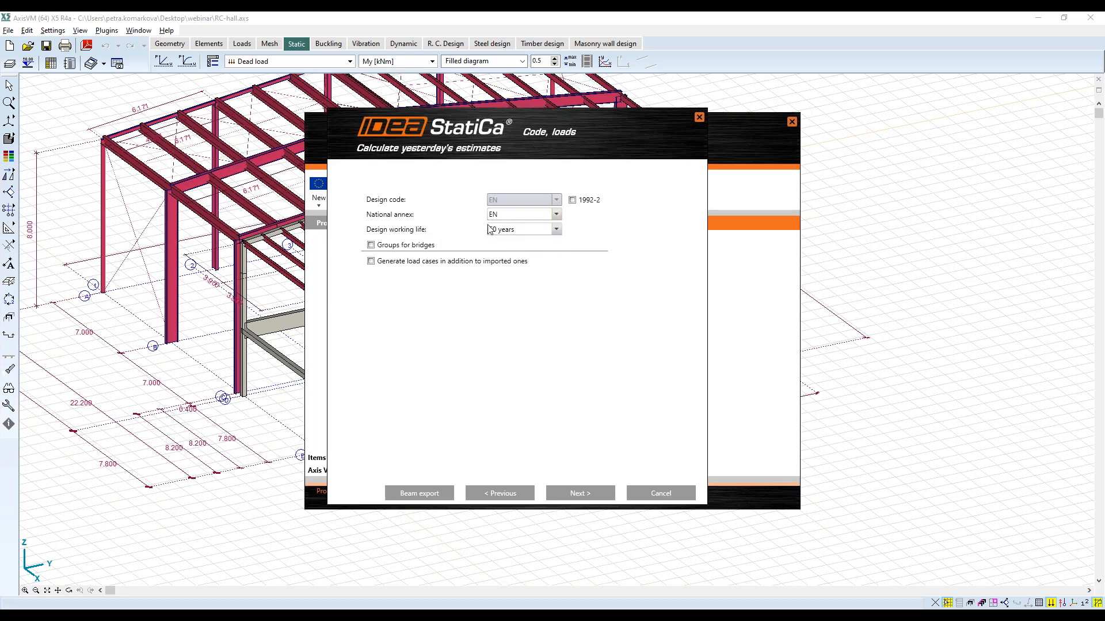
# Enable generating additional load cases with self-weight according to cross-section, and set both permanent and variable load to 0 kN/m
pyautogui.click(371, 262)
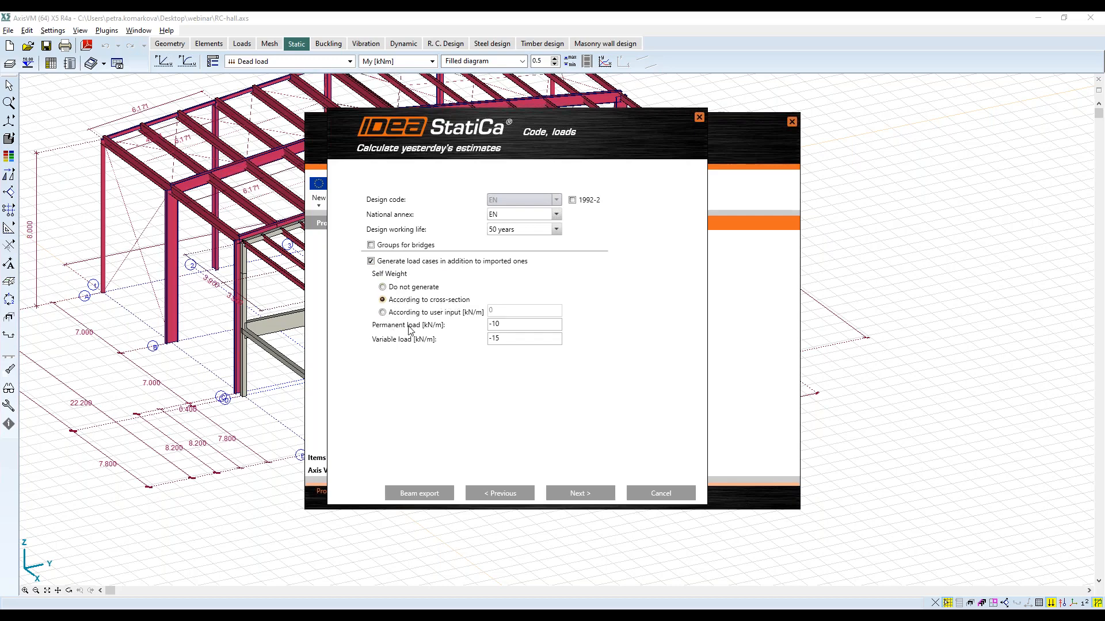
pyautogui.moveTo(529, 325); pyautogui.dragTo(446, 331)
pyautogui.write('0')
pyautogui.press('Tab')
pyautogui.write('0')
pyautogui.hotkey('shift', 'Tab')
pyautogui.click(588, 495)
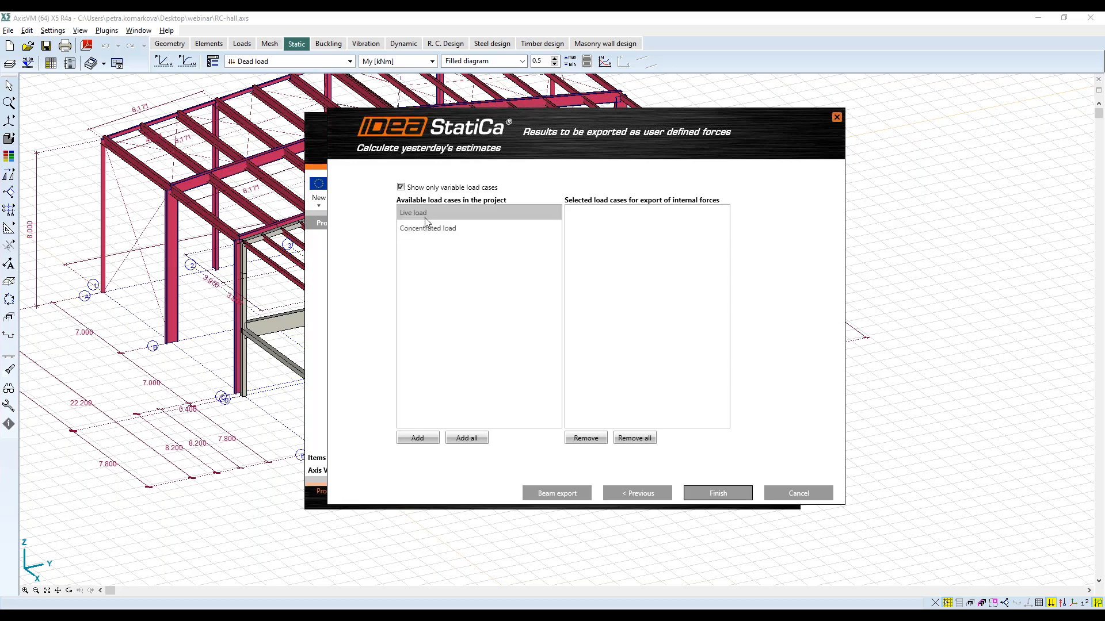
# Add the Live load and Concentrated load cases to the internal forces export and finish the export
pyautogui.click(475, 440)
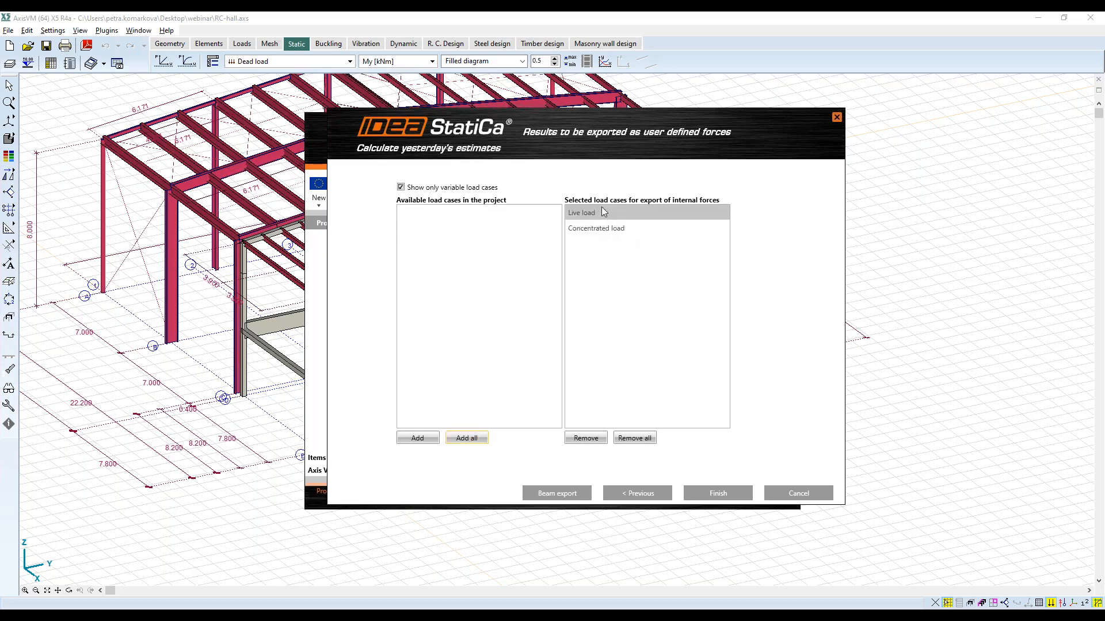
pyautogui.click(724, 493)
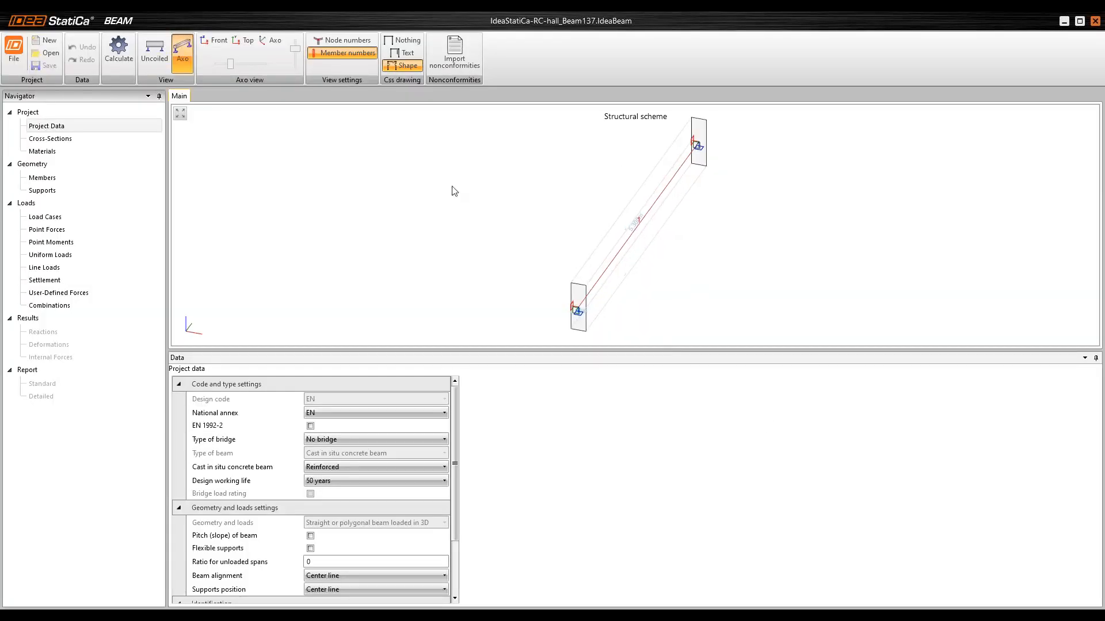
# Switch the beam to the uncoiled view and review the SW and Live load cases
pyautogui.click(154, 57)
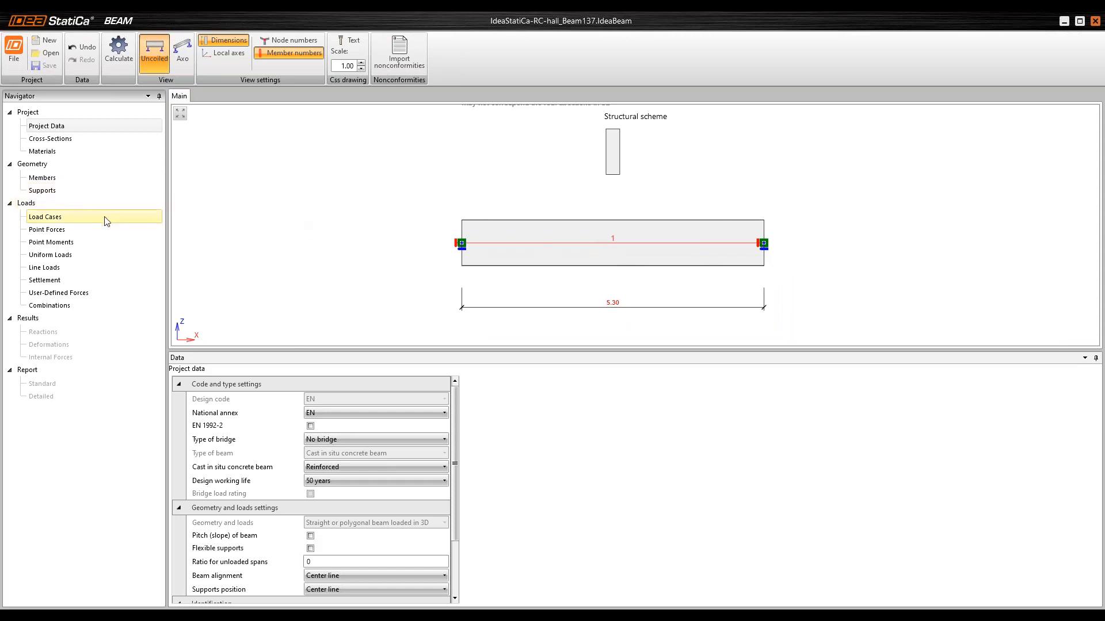
pyautogui.click(64, 221)
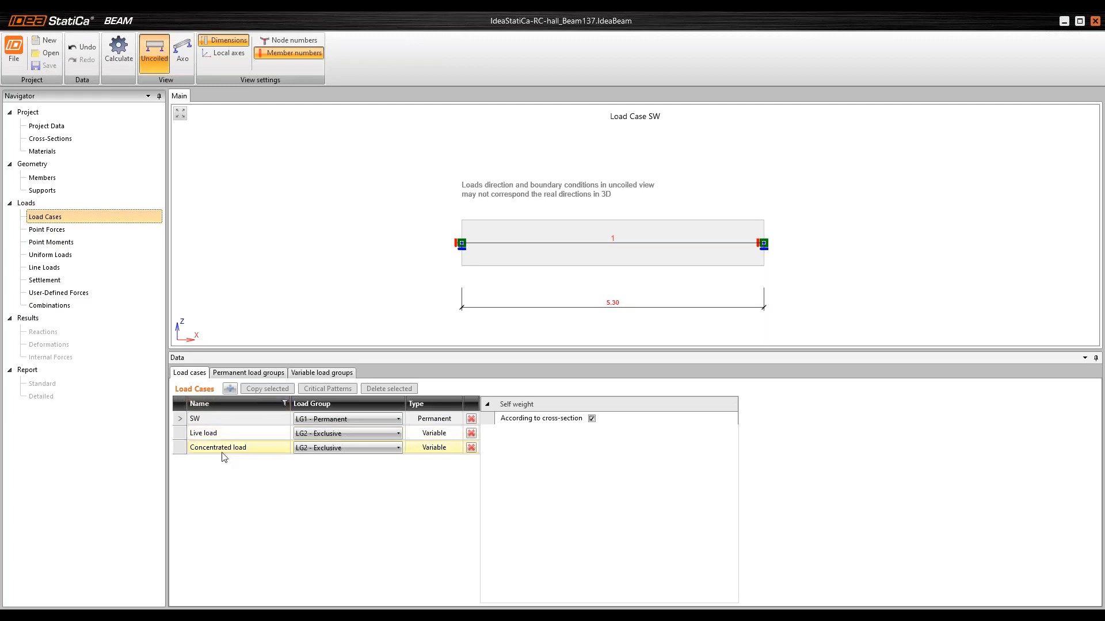
pyautogui.click(208, 422)
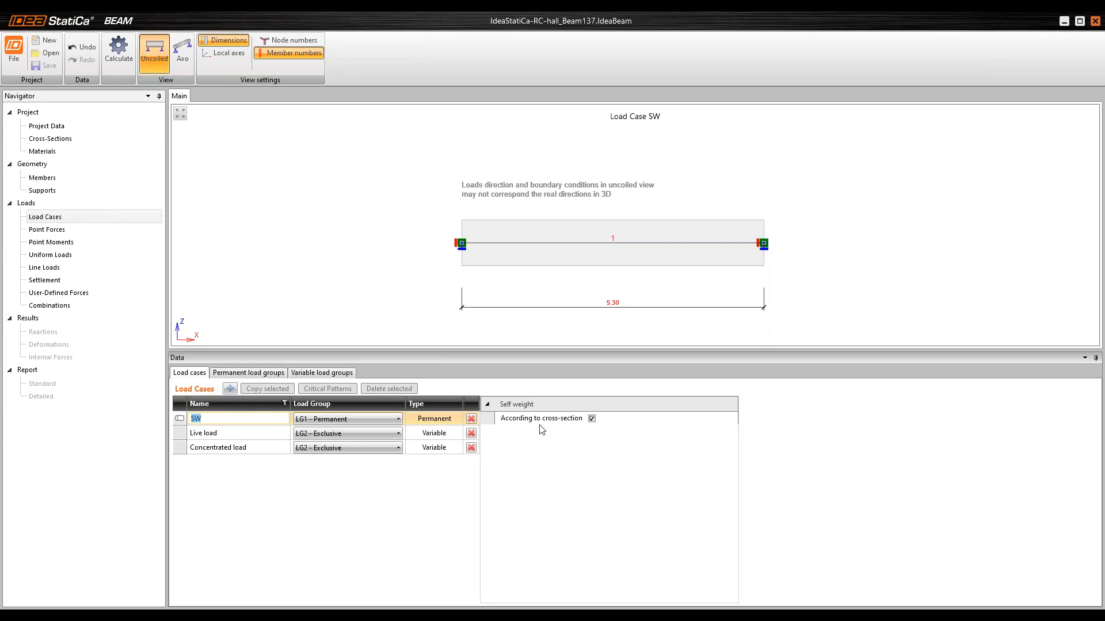
pyautogui.click(207, 432)
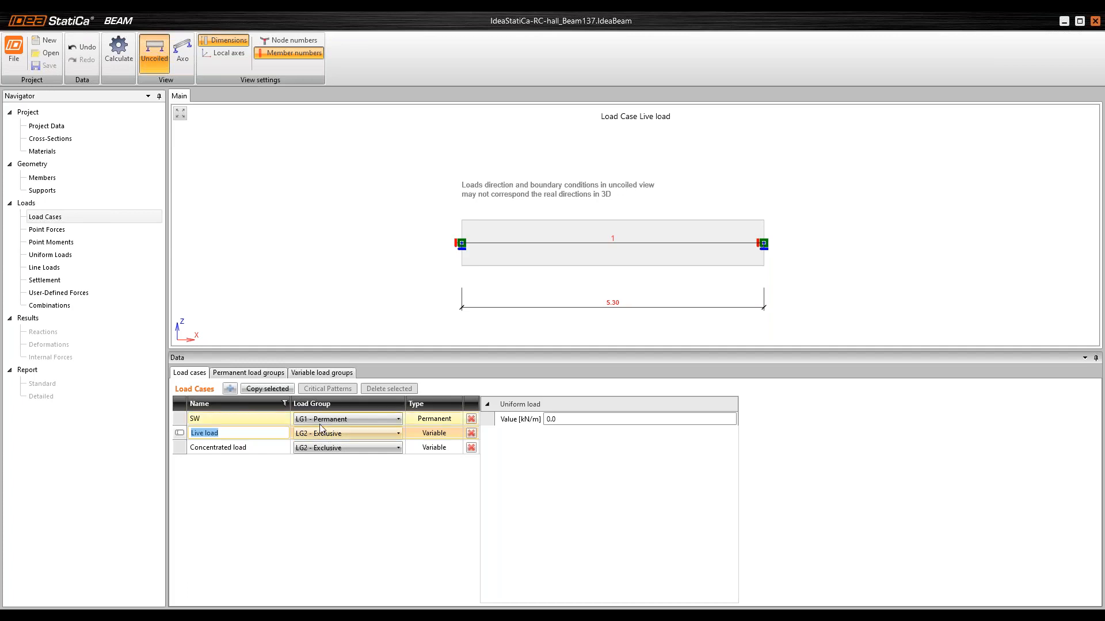
# Assign the Concentrated load case to a separate variable load group of the Standard type
pyautogui.click(251, 447)
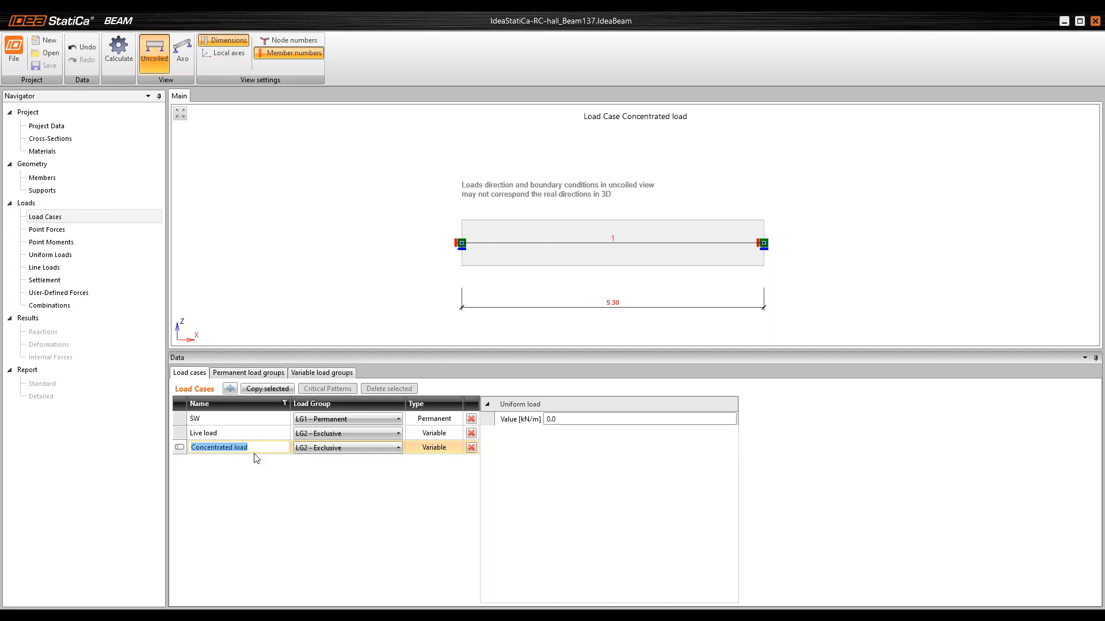
pyautogui.click(343, 448)
pyautogui.click(330, 472)
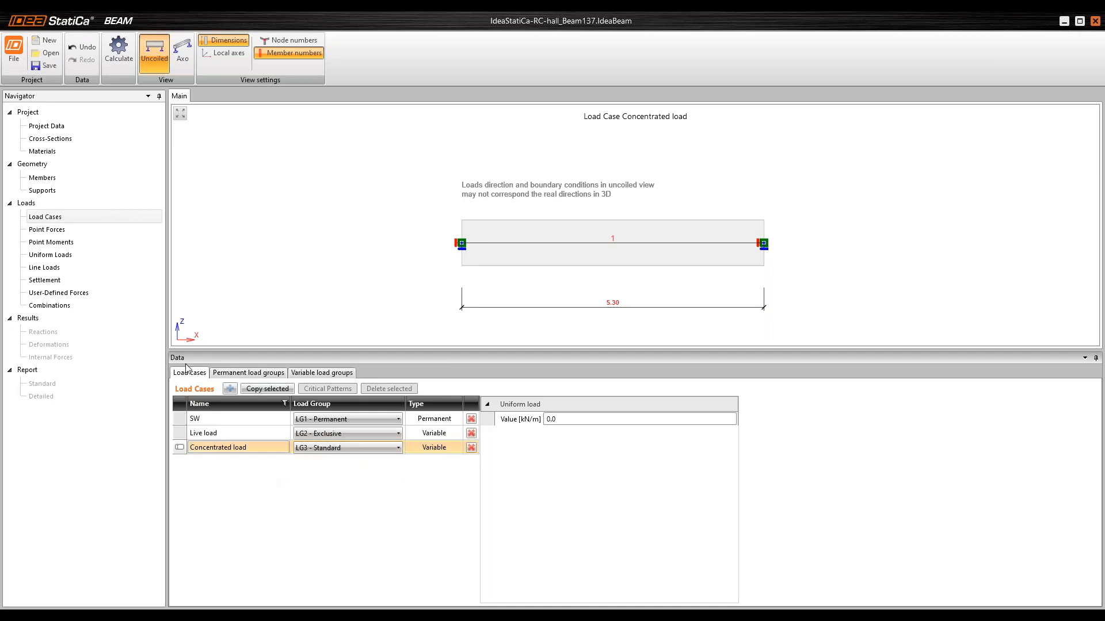
# Set the ψ0, ψ1 and ψ2 factors of the Standard variable load group to 1
pyautogui.click(315, 376)
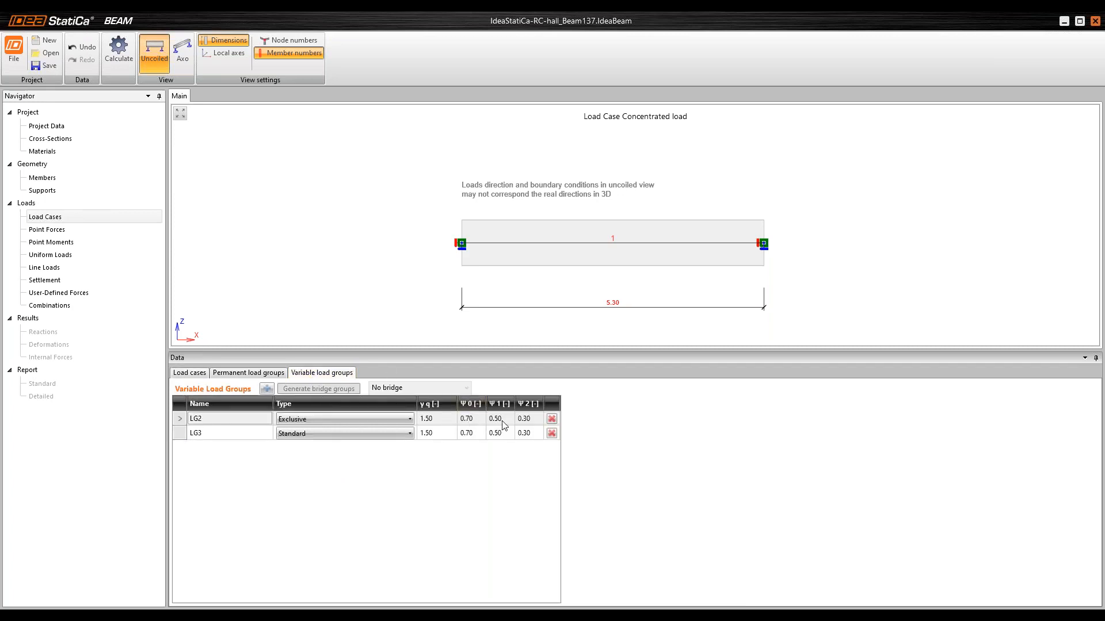
pyautogui.click(475, 433)
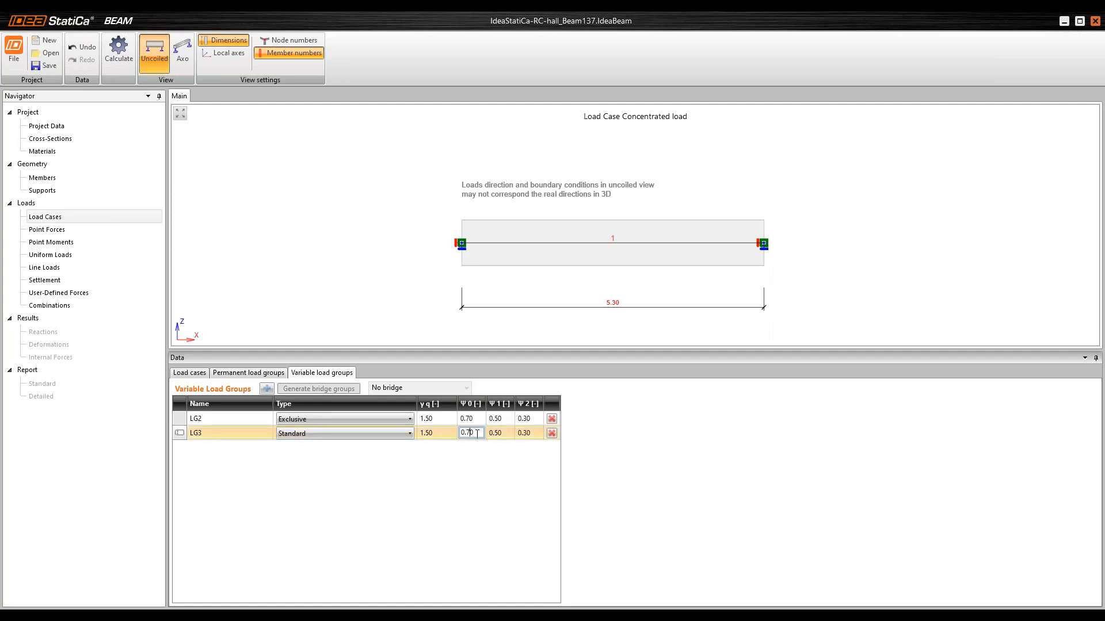
pyautogui.moveTo(477, 433); pyautogui.dragTo(435, 438)
pyautogui.write('1')
pyautogui.click(510, 435)
pyautogui.write('1')
pyautogui.press('Tab')
pyautogui.write('1')
pyautogui.click(537, 451)
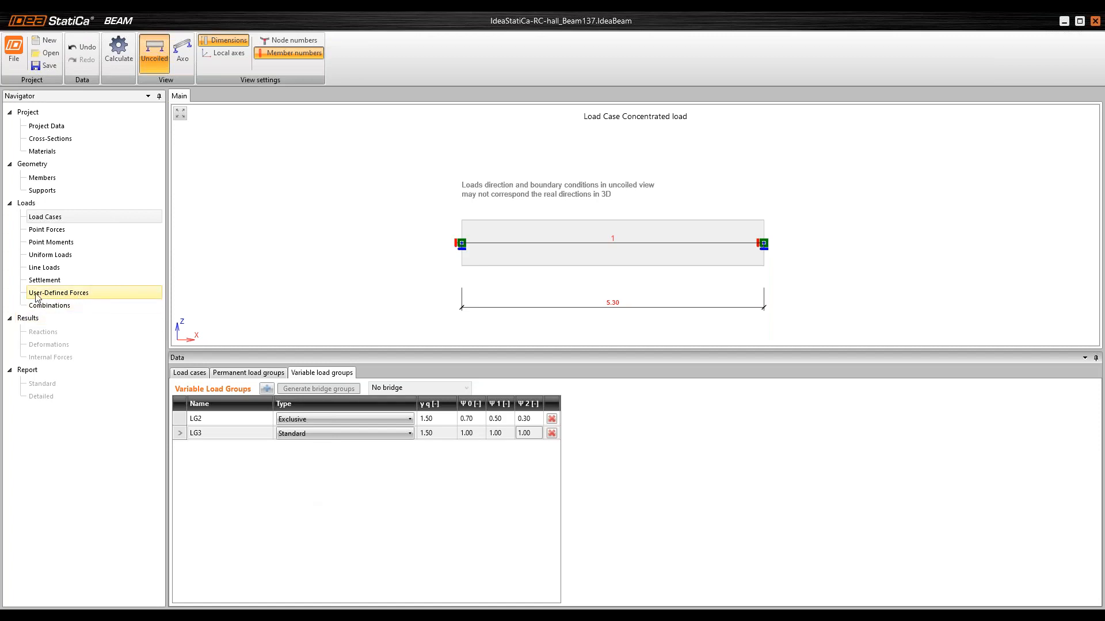
# Review the user-defined My and Vz forces of the Concentrated load case with only the member extremes labelled
pyautogui.click(83, 297)
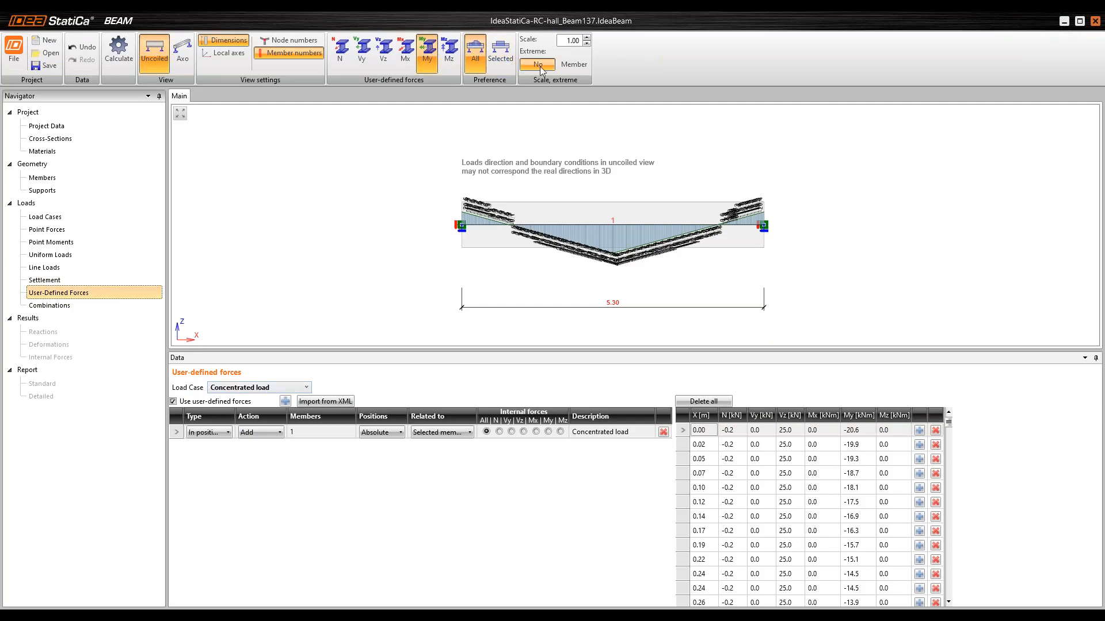
pyautogui.click(579, 67)
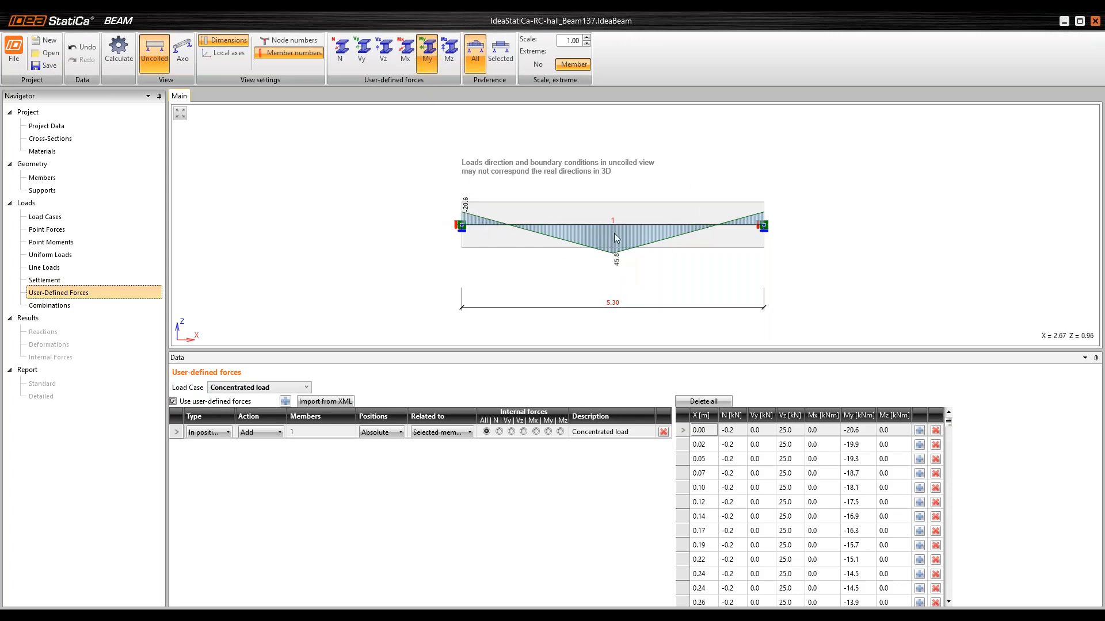
pyautogui.click(381, 68)
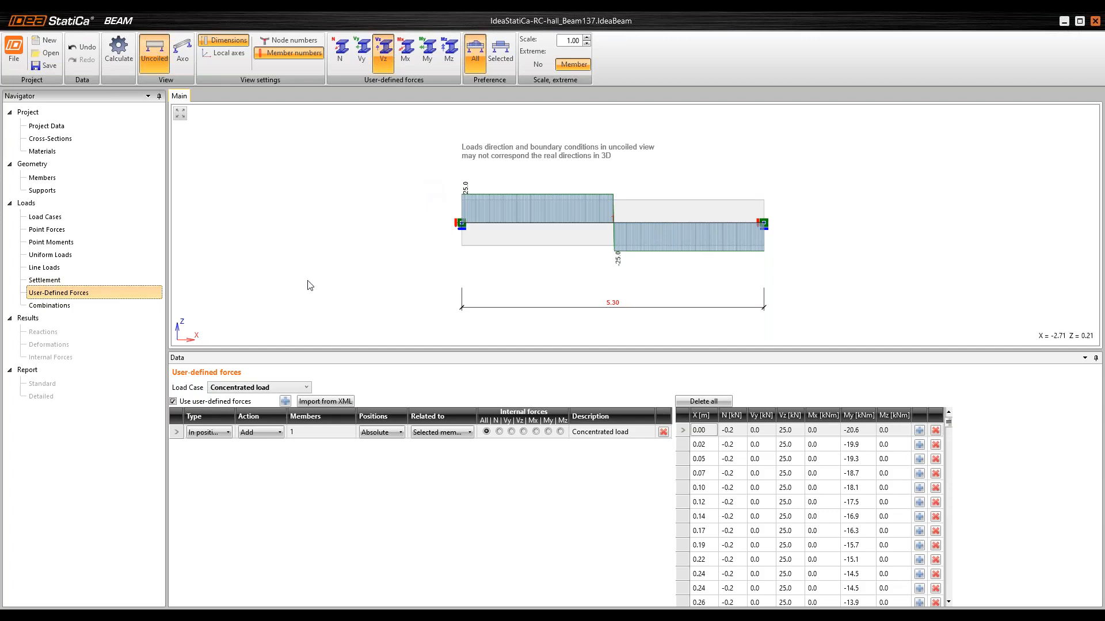
# Add load groups LG2 and LG3, with the Live load and Concentrated load cases, to the ULSF combination
pyautogui.click(65, 307)
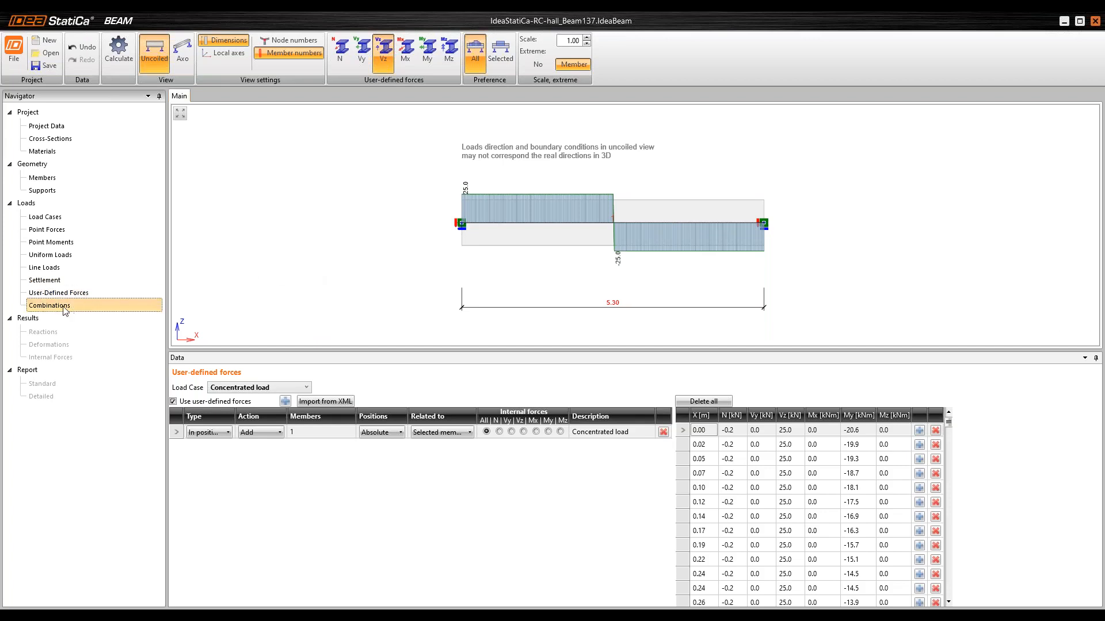
pyautogui.click(55, 312)
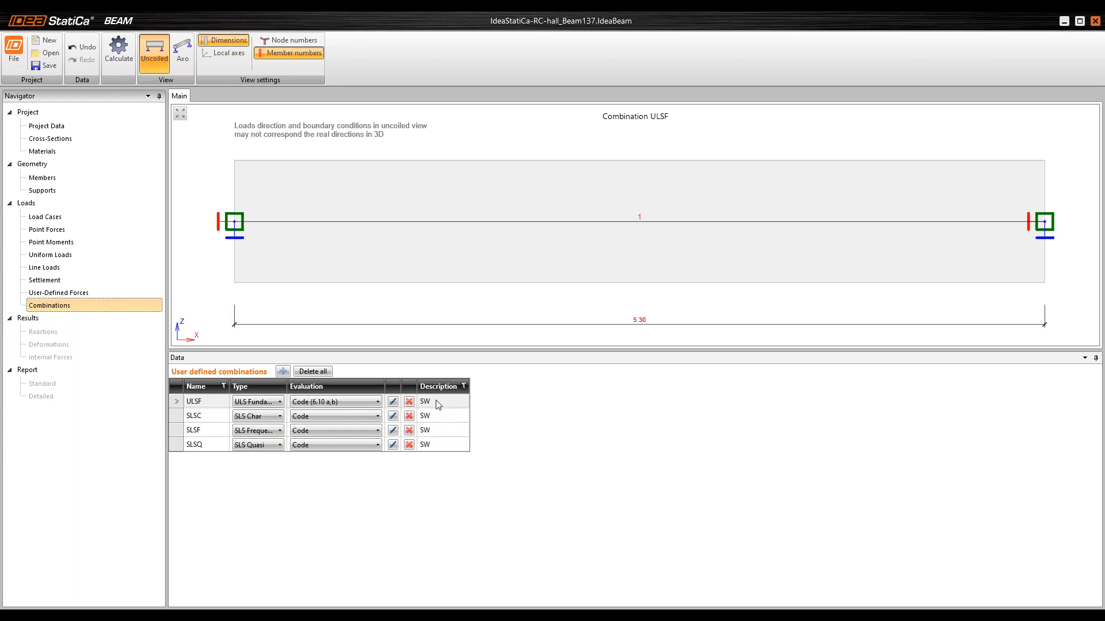
pyautogui.click(393, 402)
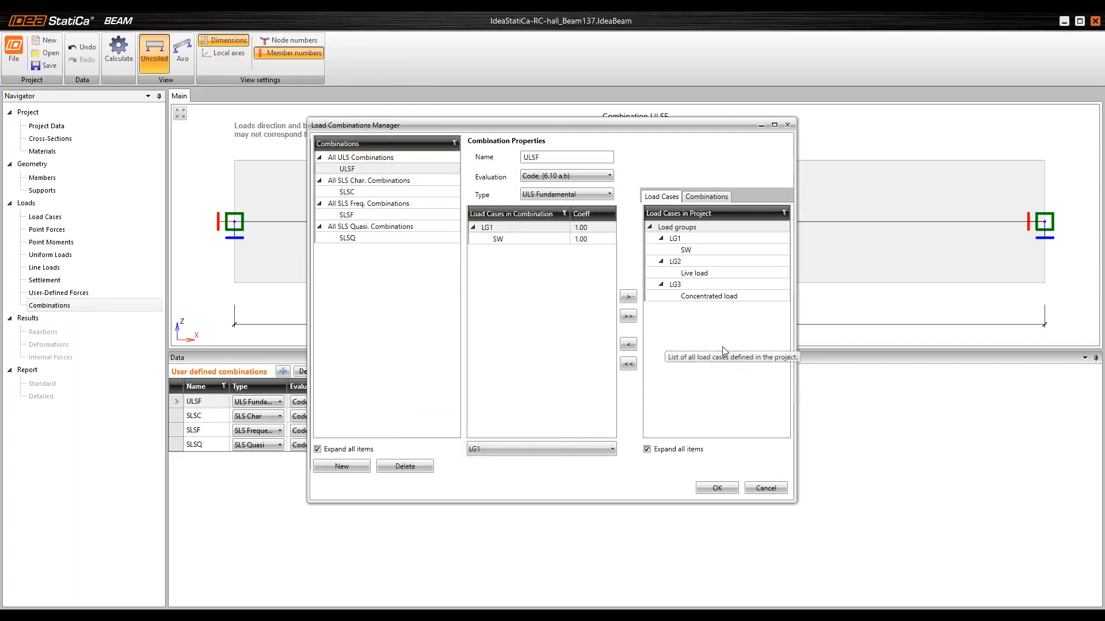
pyautogui.click(690, 262)
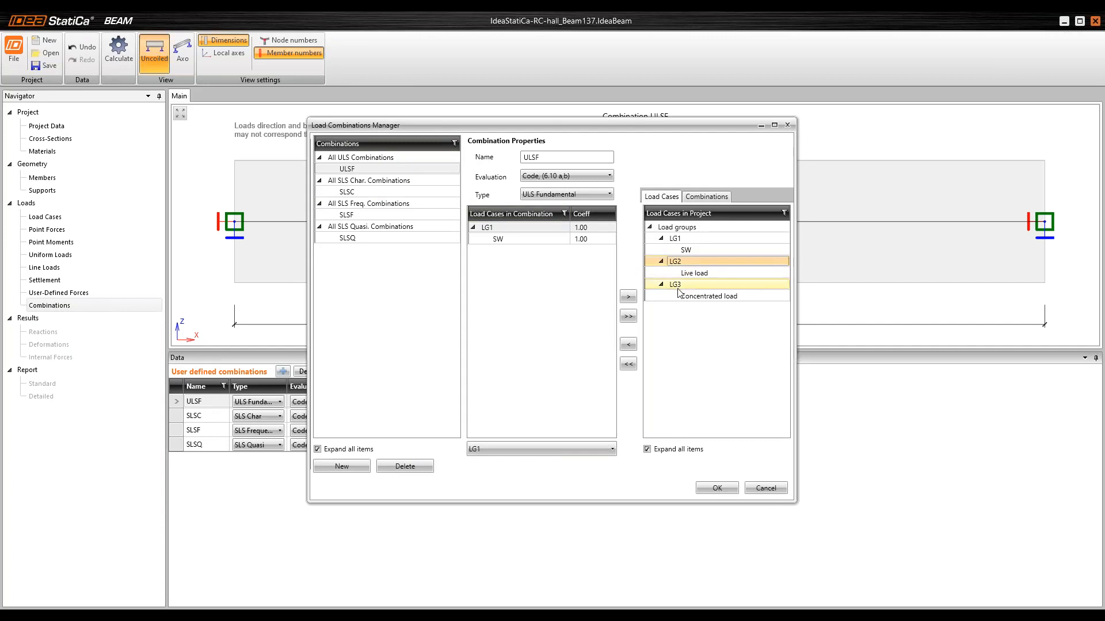
pyautogui.keyDown('ctrl'); pyautogui.click(681, 287); pyautogui.keyUp('ctrl')
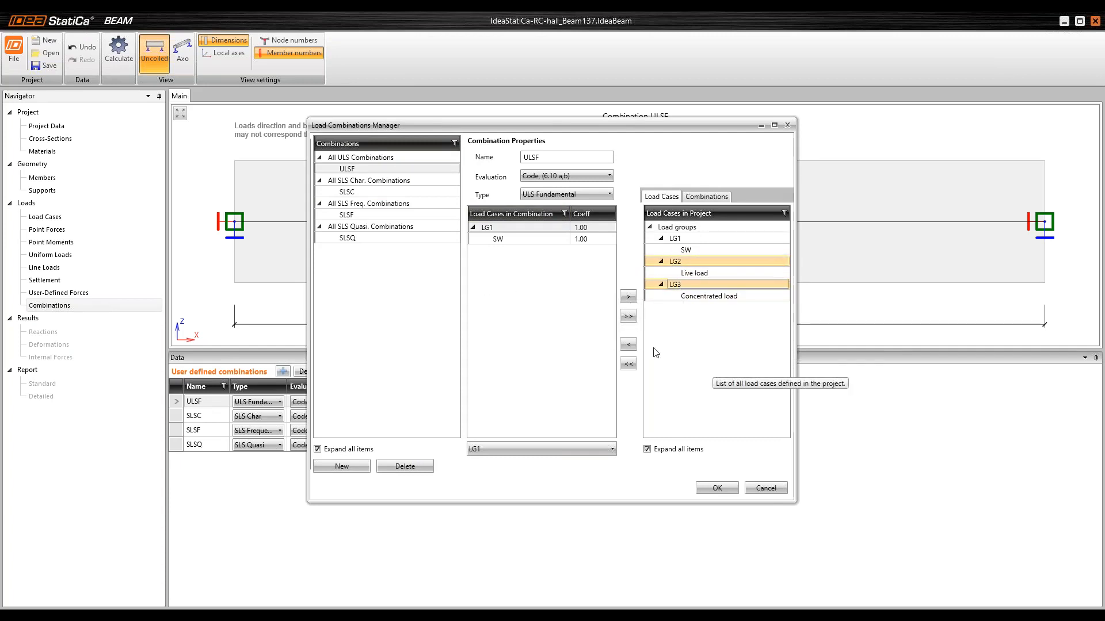
pyautogui.click(631, 347)
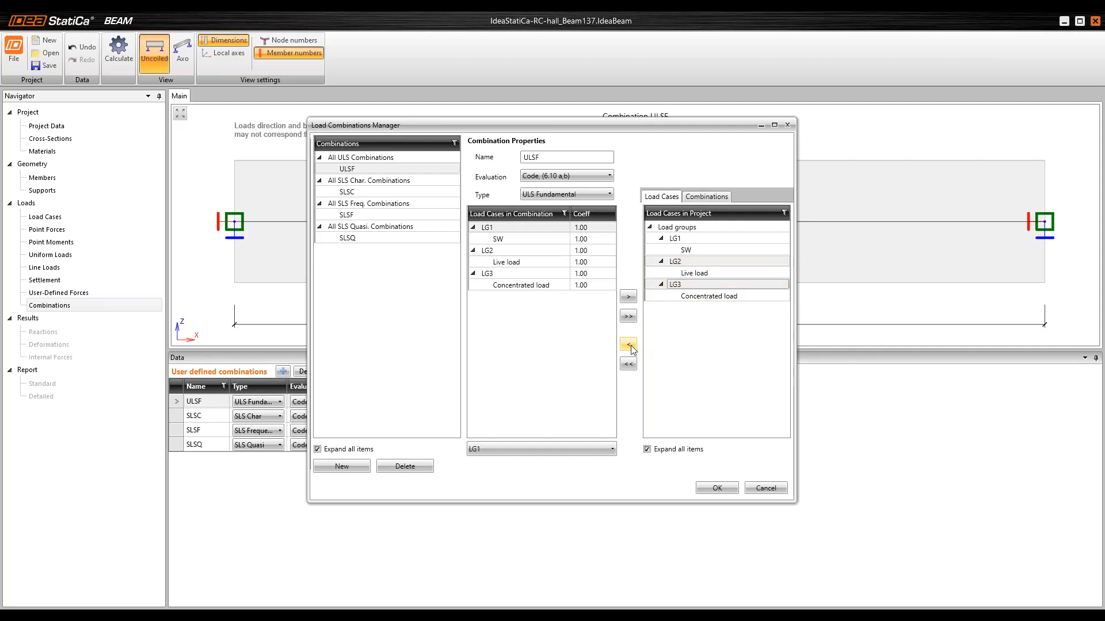
# Add load groups LG2 and LG3 to the SLSC, SLSF and SLSQ combinations and confirm the combination changes
pyautogui.click(380, 192)
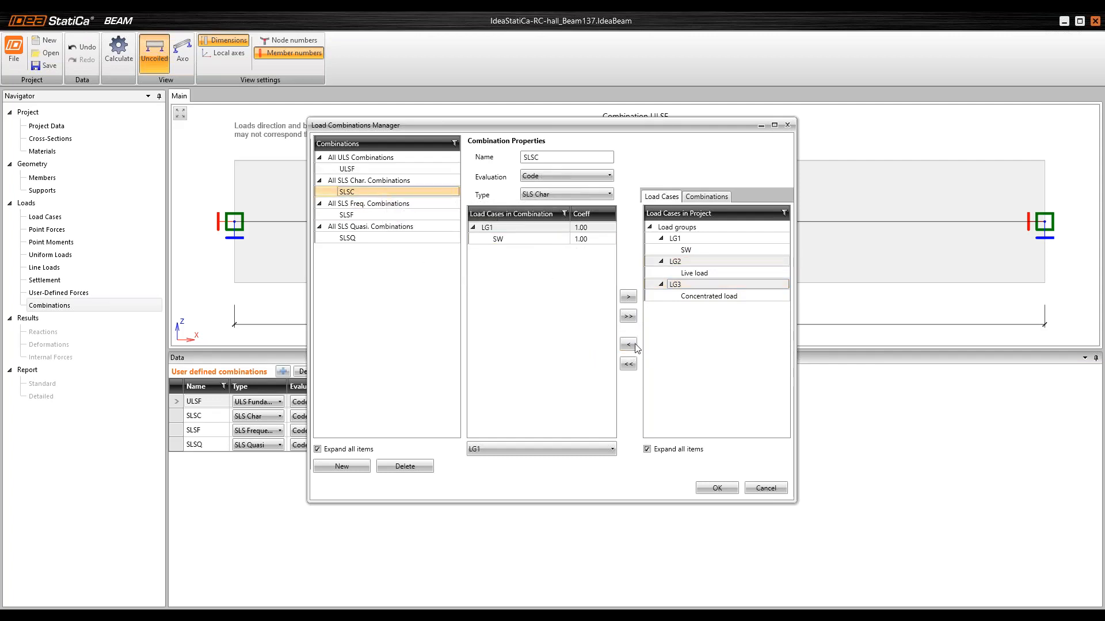
pyautogui.click(360, 215)
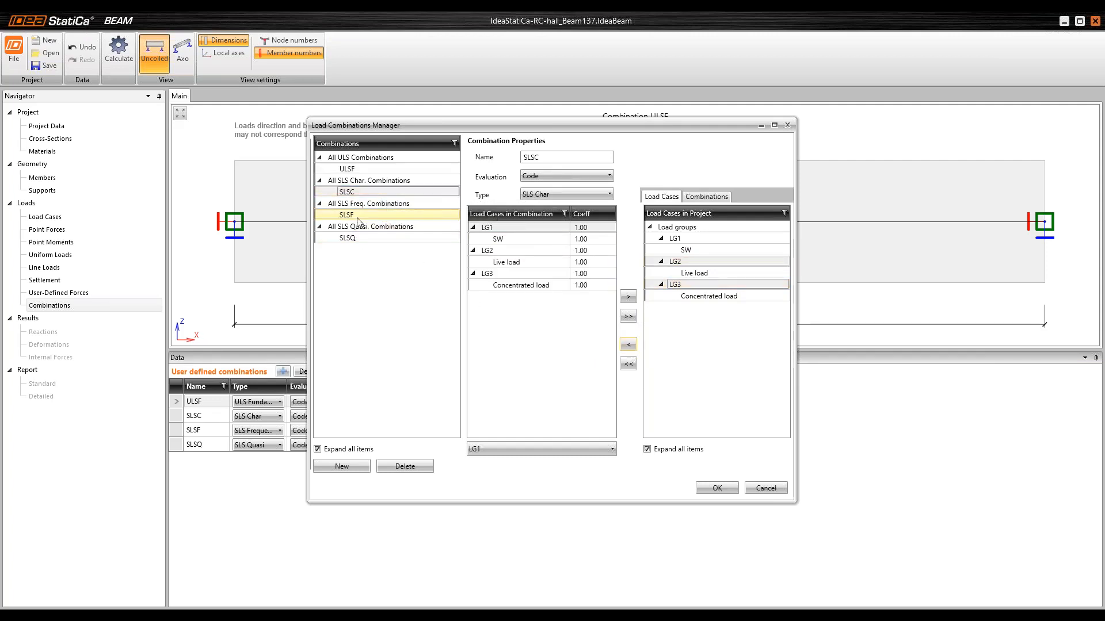
pyautogui.click(628, 345)
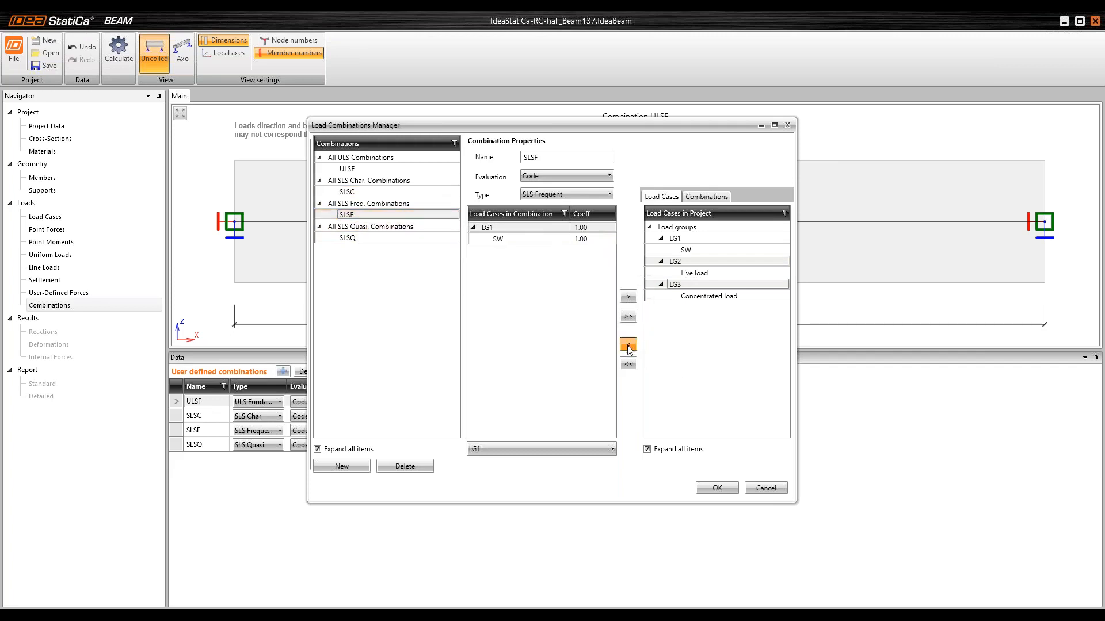
pyautogui.click(350, 238)
pyautogui.click(628, 345)
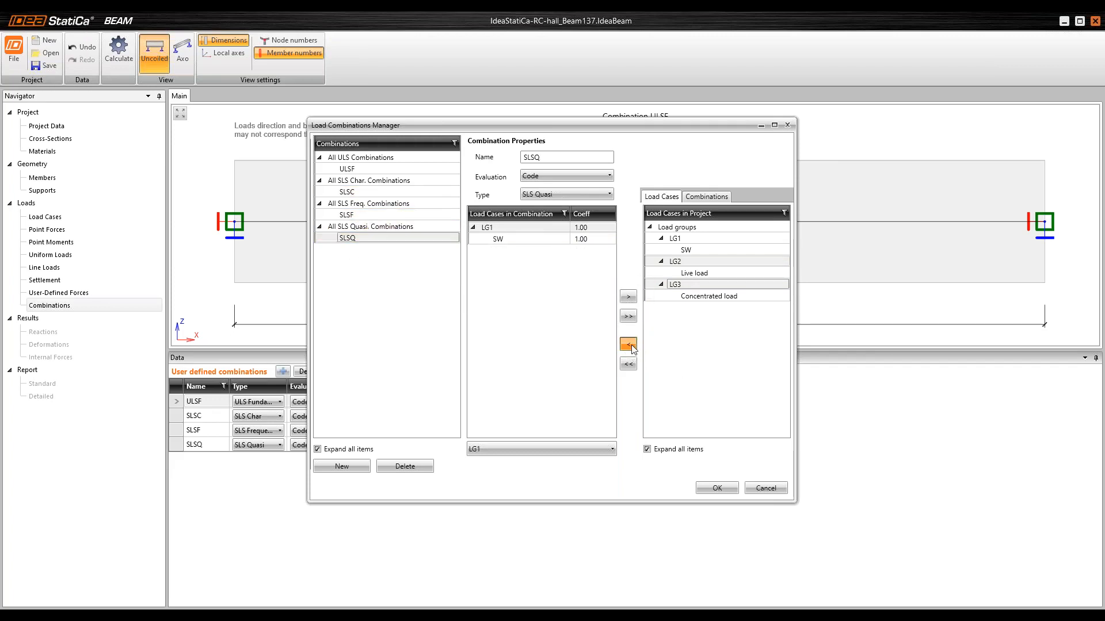
pyautogui.click(722, 487)
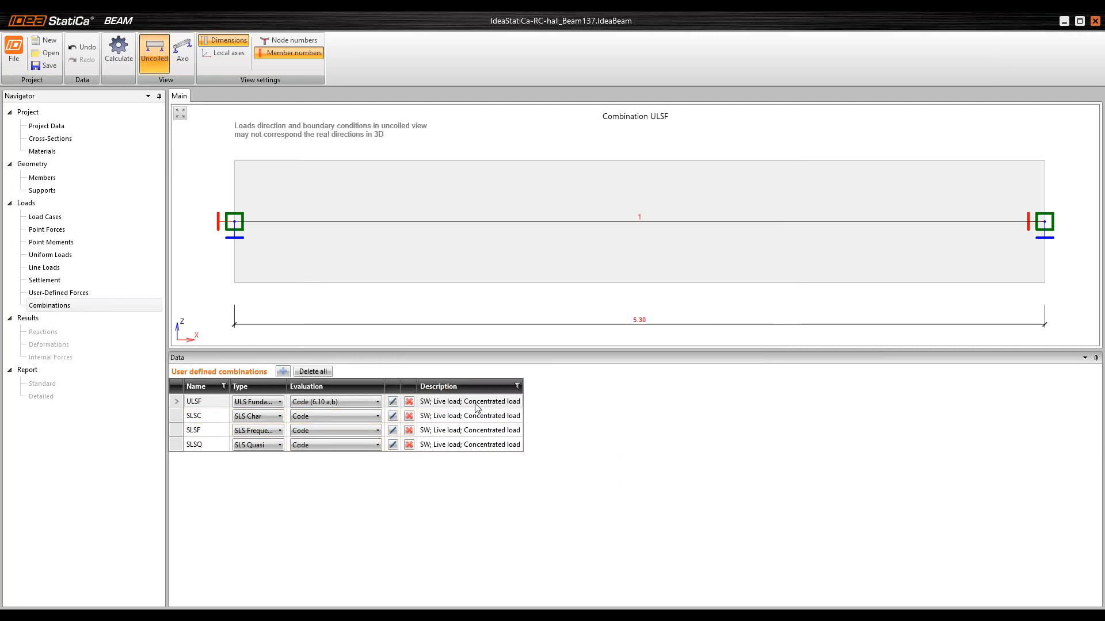
# Calculate the beam and review its My and Vz internal forces for All ULS Fundamental
pyautogui.moveTo(342, 388)
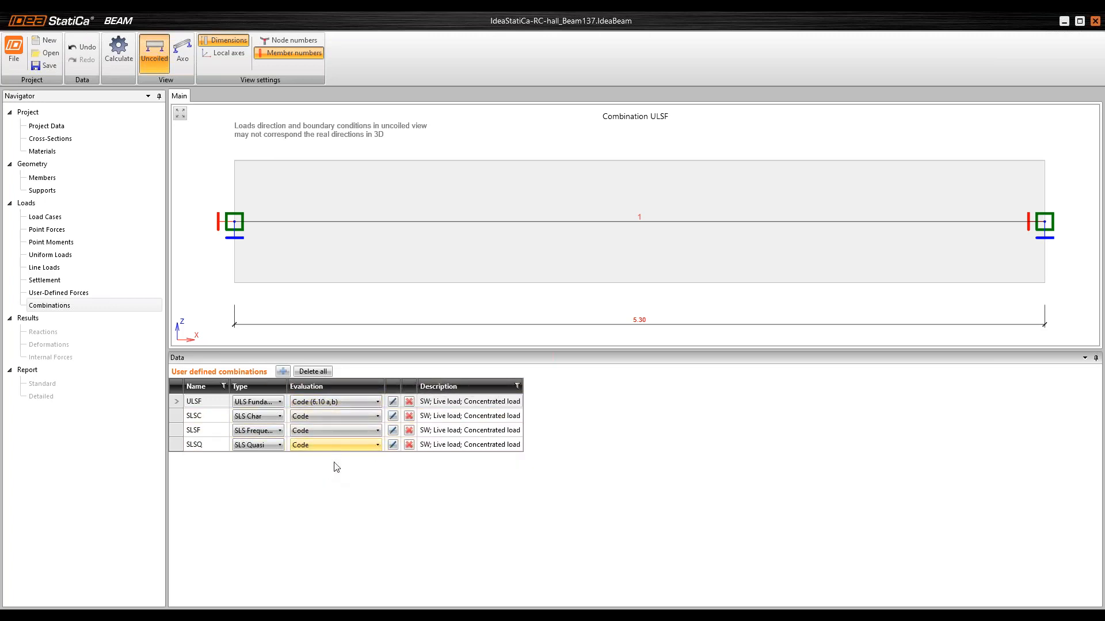
pyautogui.click(123, 60)
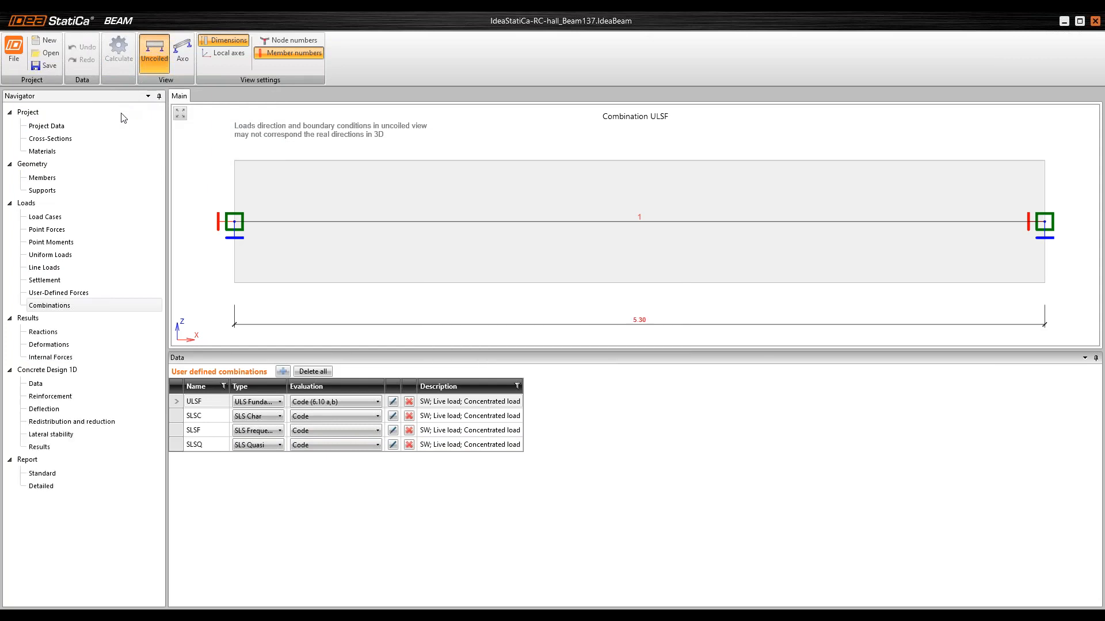
pyautogui.click(70, 359)
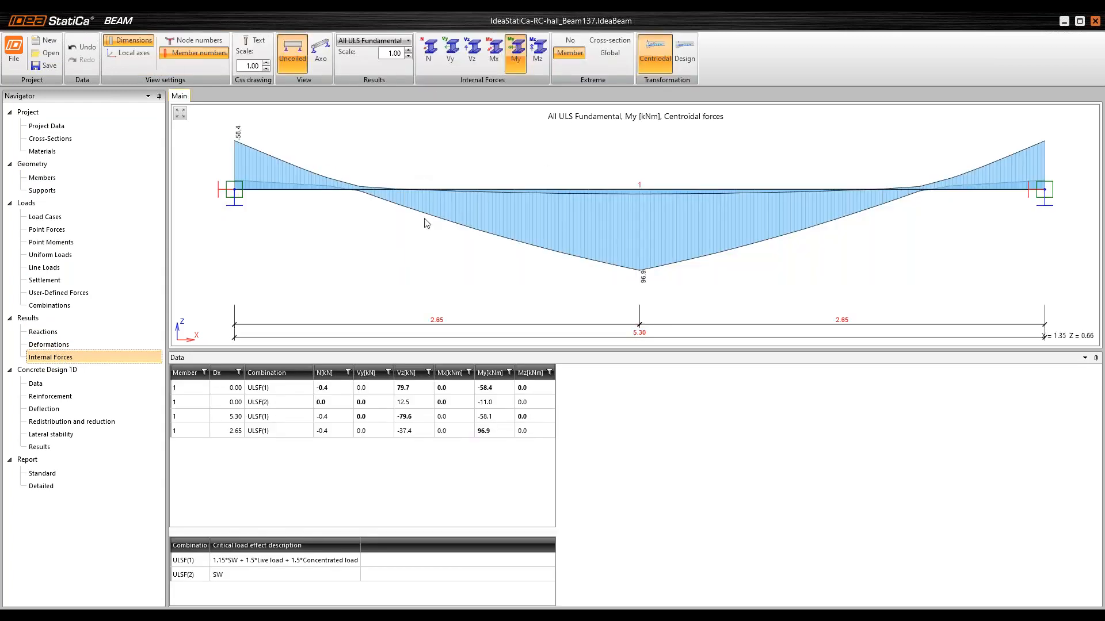
pyautogui.scroll(-2, 427, 223)
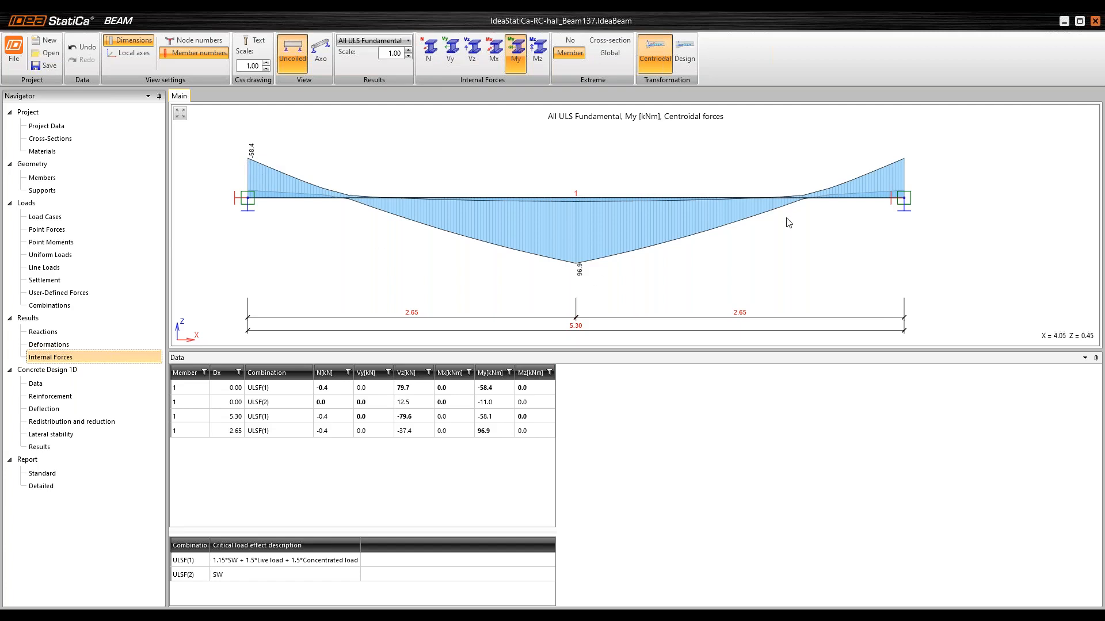
pyautogui.click(473, 54)
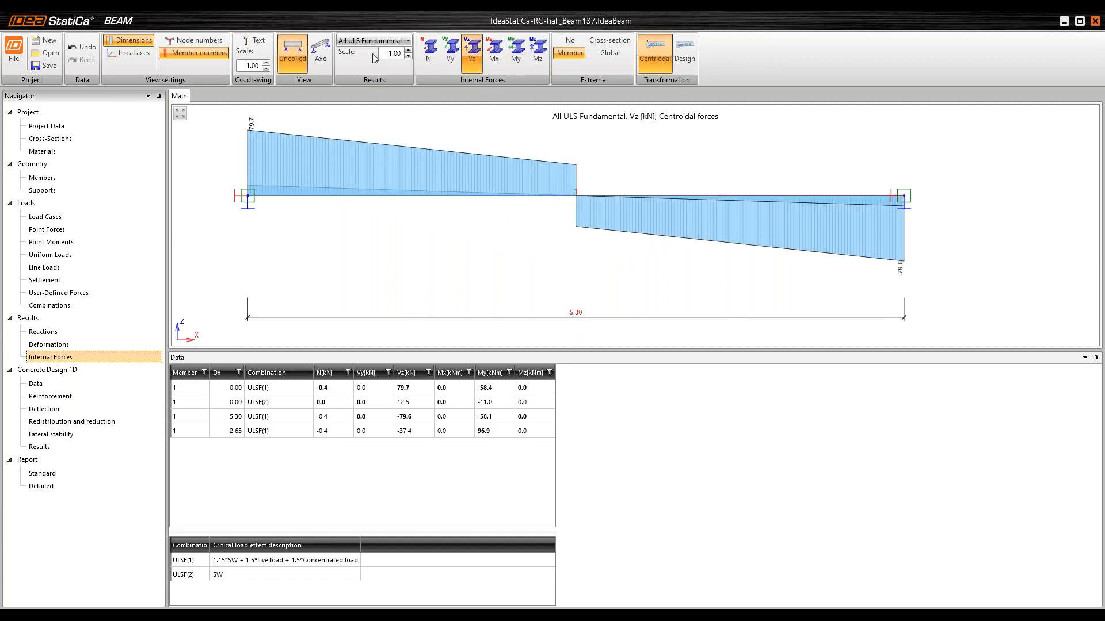
# Review the Vz and My internal force diagrams for the All SLS Char result class
pyautogui.click(369, 40)
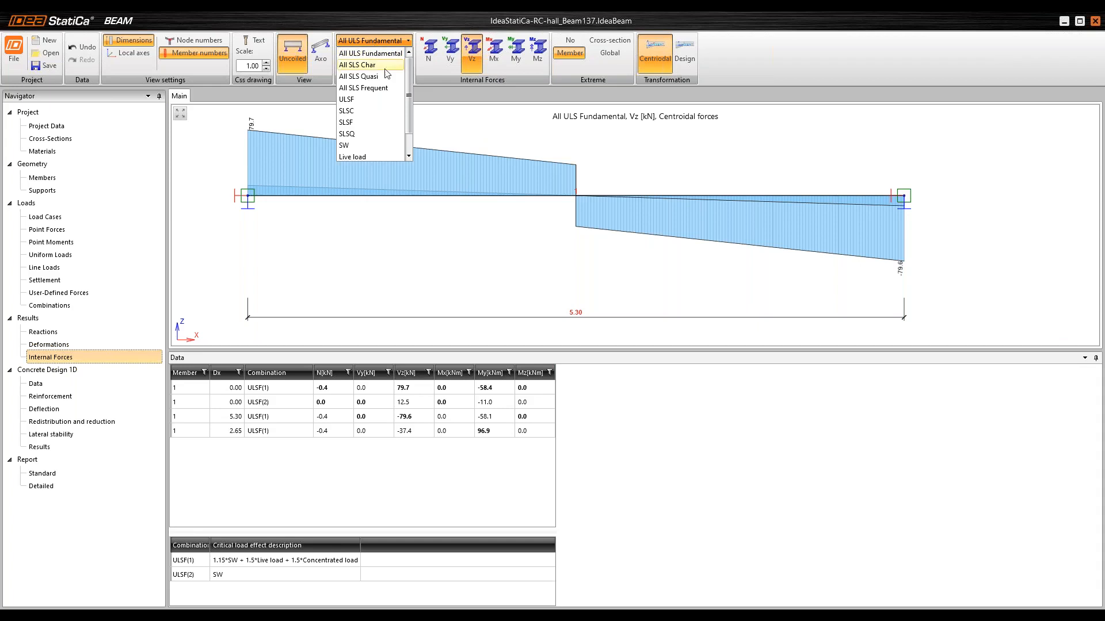
pyautogui.click(378, 66)
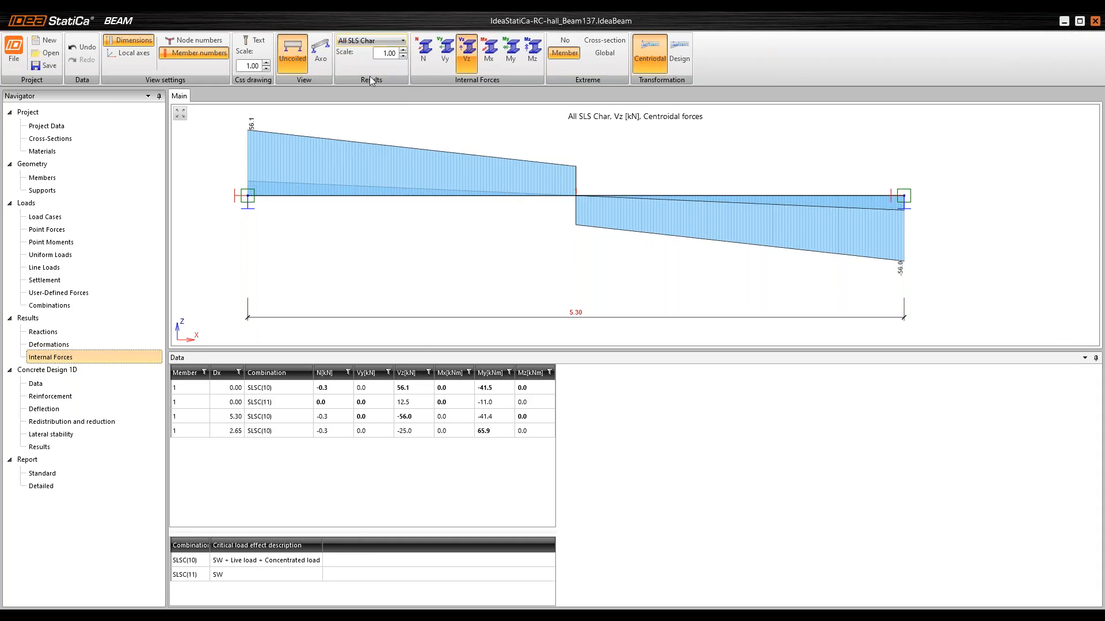
pyautogui.click(363, 42)
pyautogui.click(364, 42)
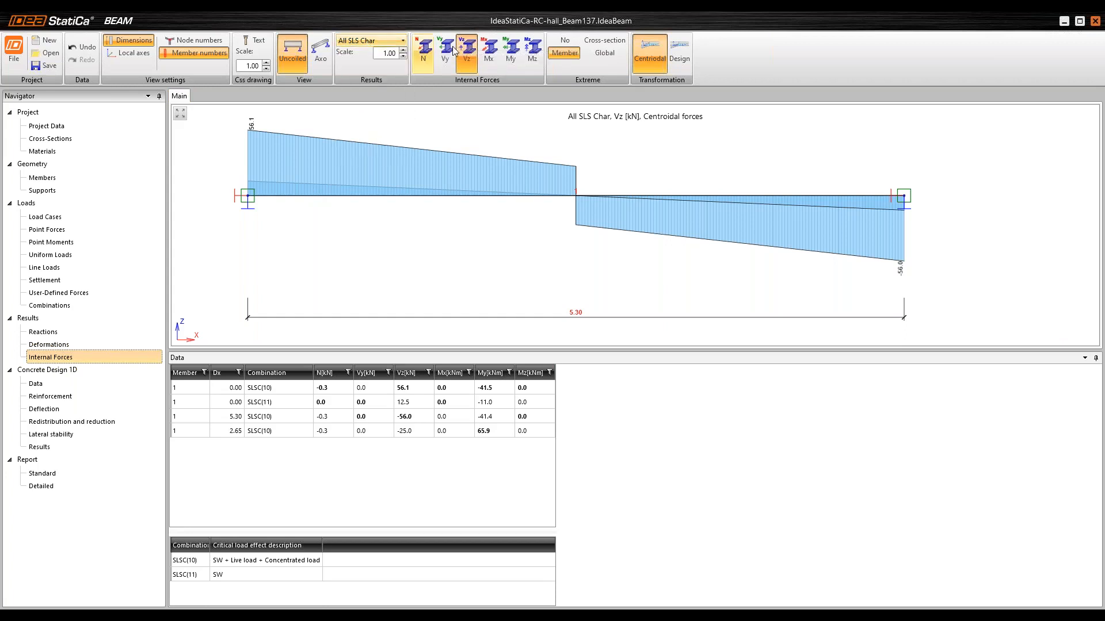
pyautogui.click(510, 49)
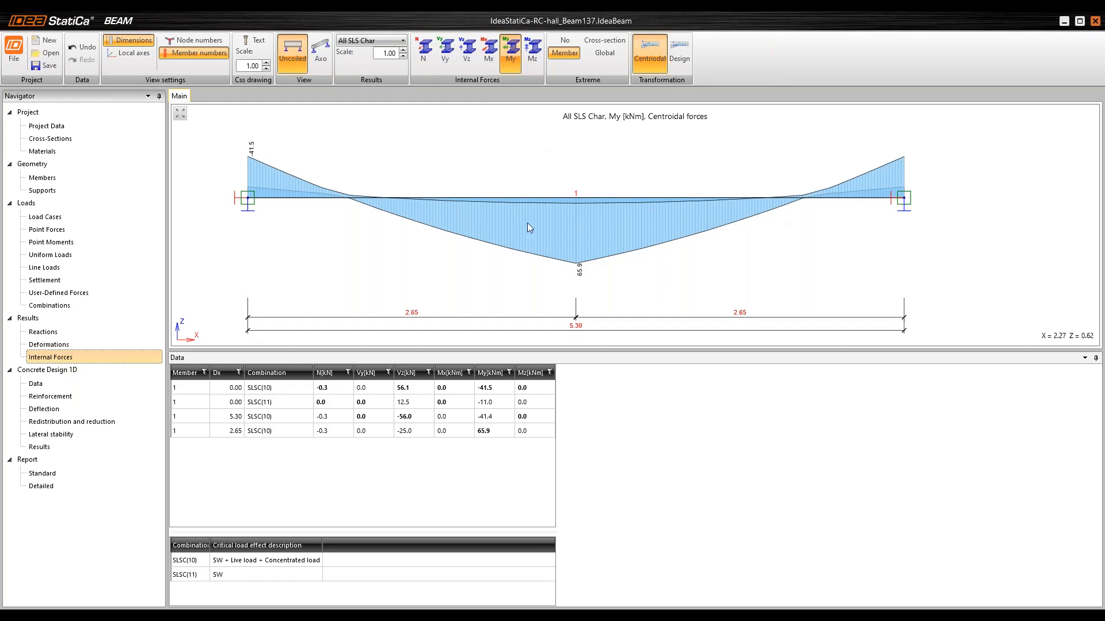
pyautogui.scroll(-2, 595, 218)
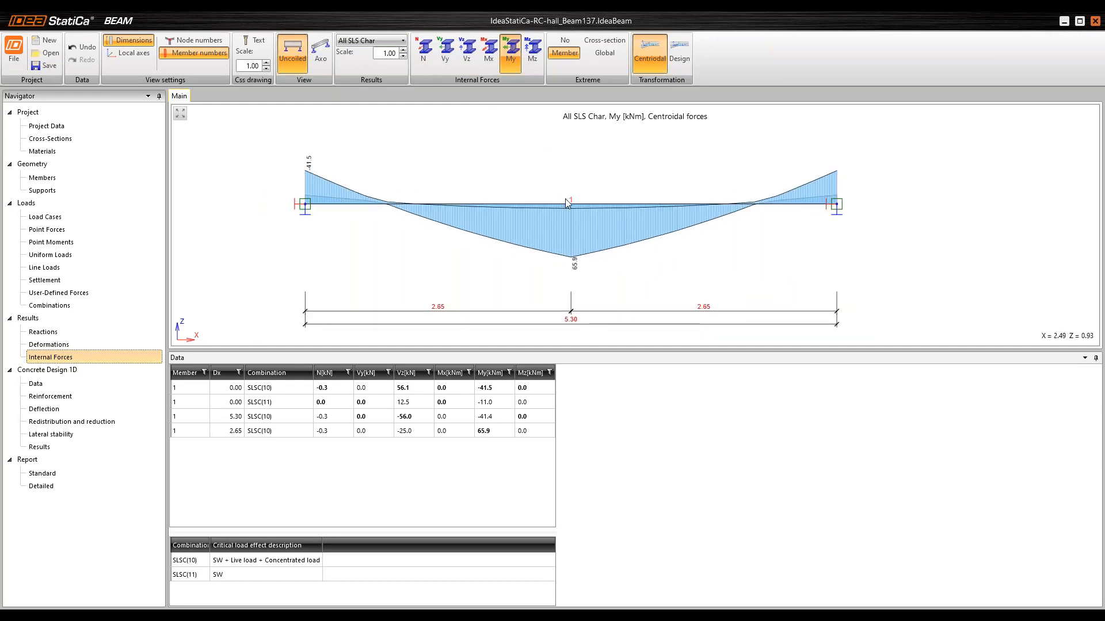
# Start exporting the beam from the reinforcement design to IDEA StatiCa Detail, with the whole design member imported
pyautogui.click(58, 397)
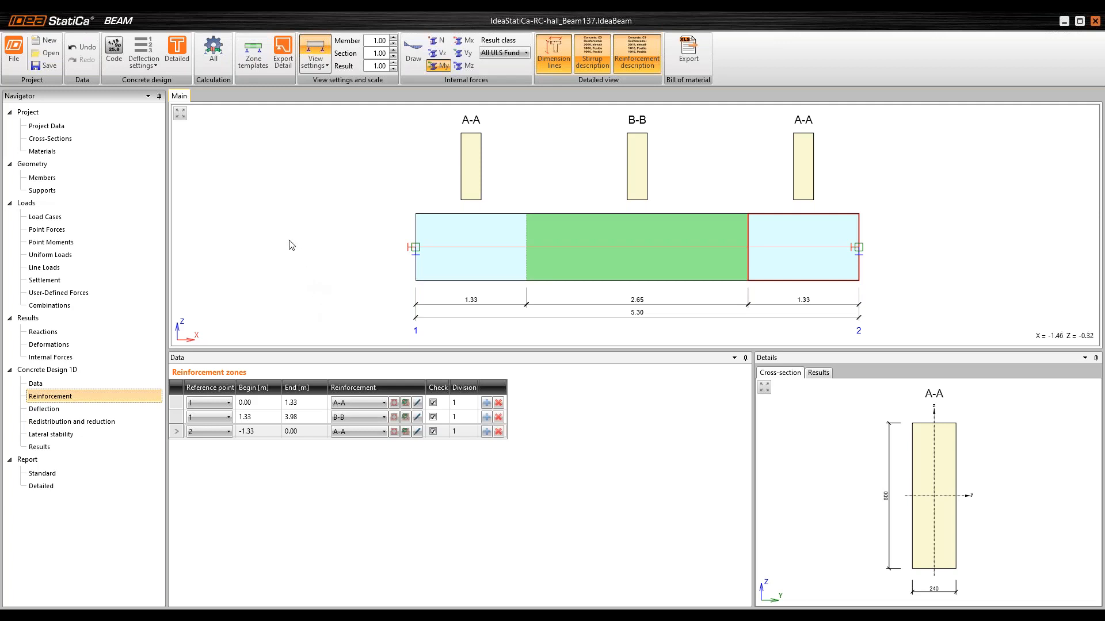
pyautogui.click(288, 65)
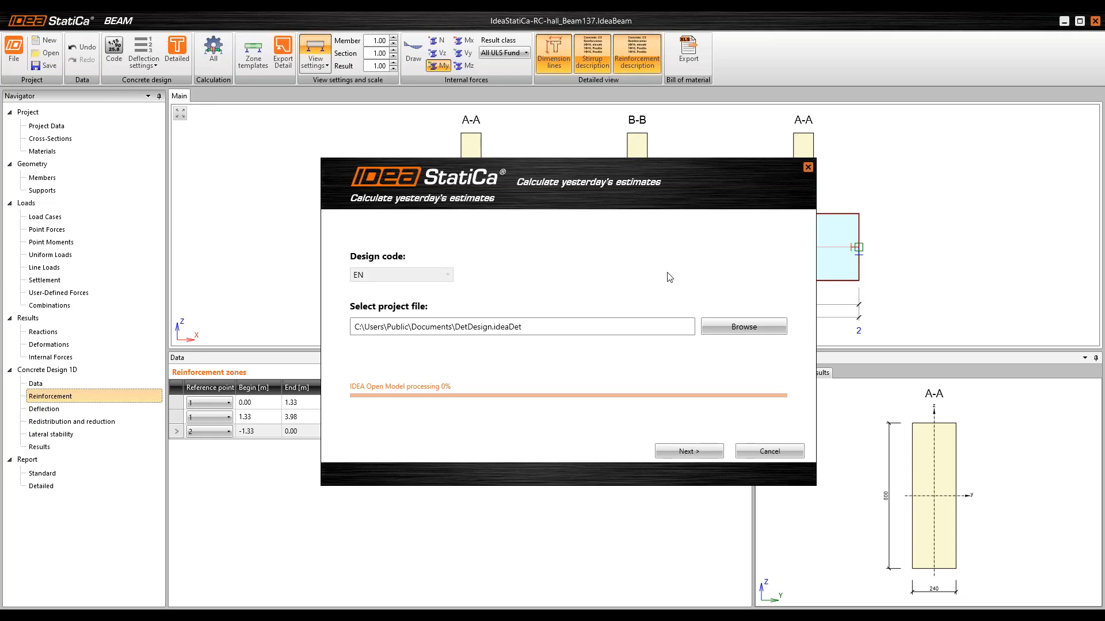
pyautogui.click(734, 328)
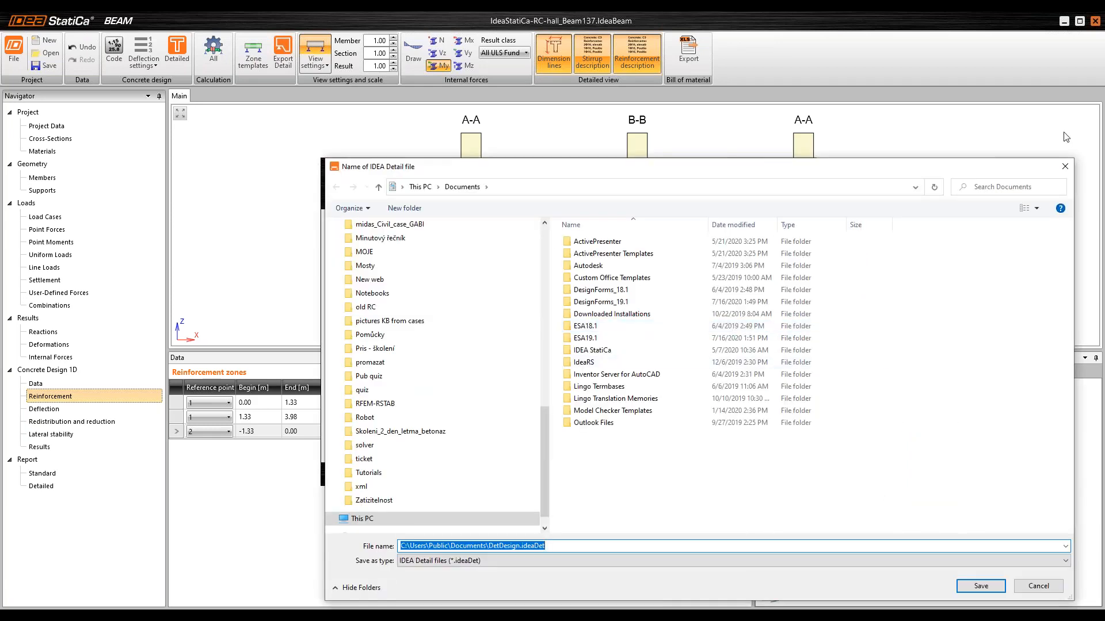
pyautogui.click(1064, 168)
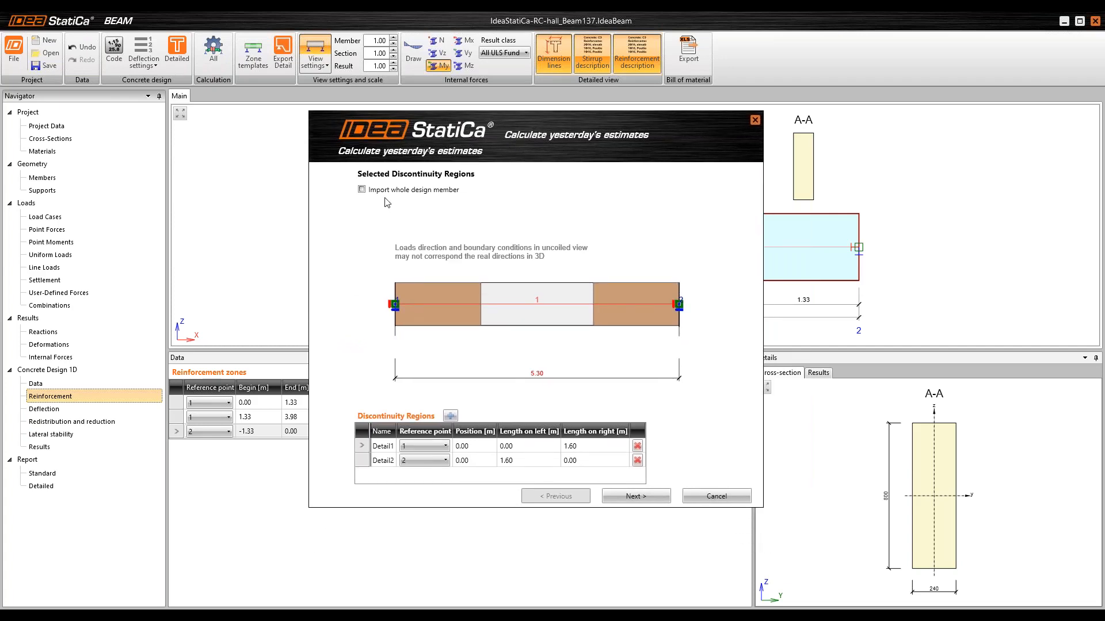
pyautogui.click(361, 190)
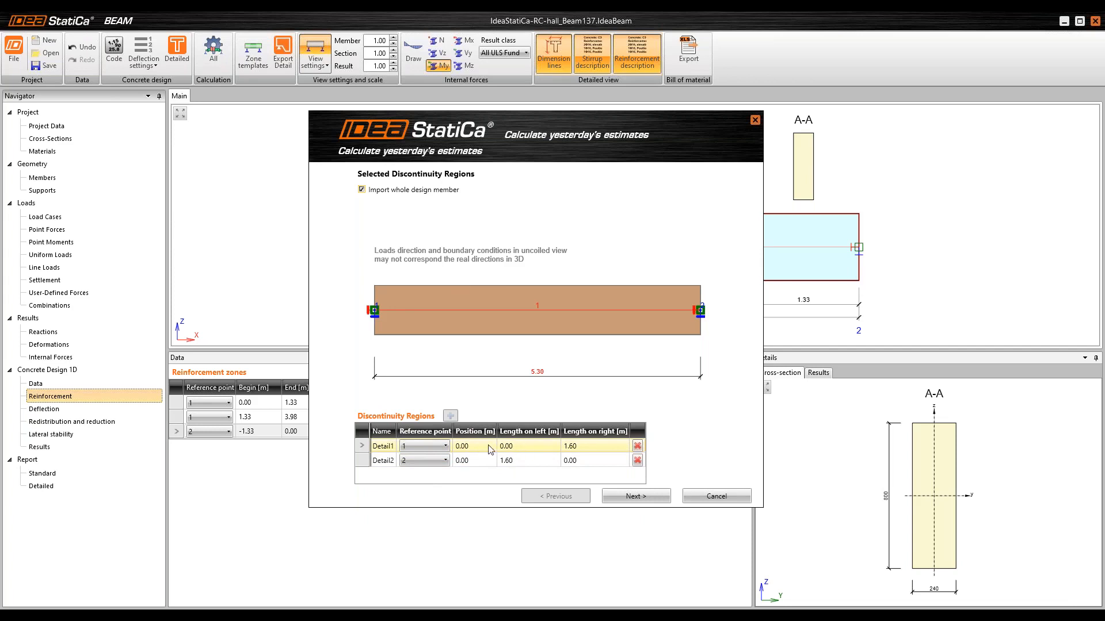
pyautogui.click(649, 496)
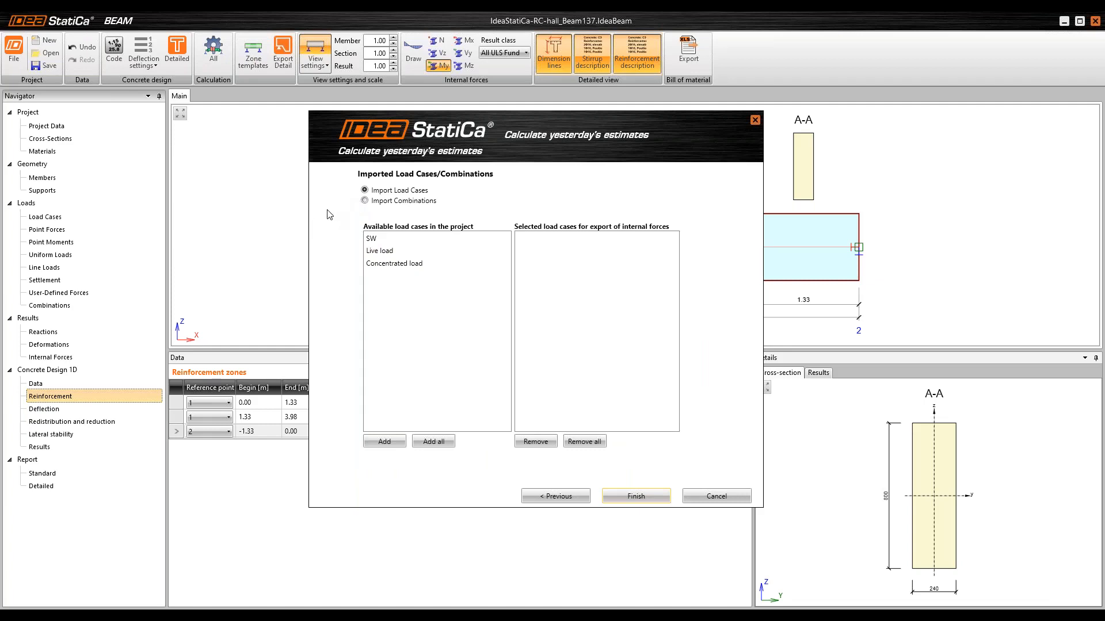
# Choose to import combinations for all details and add ULSF(1), SLSC(10) and SLSQ(15) to the export selection
pyautogui.click(365, 201)
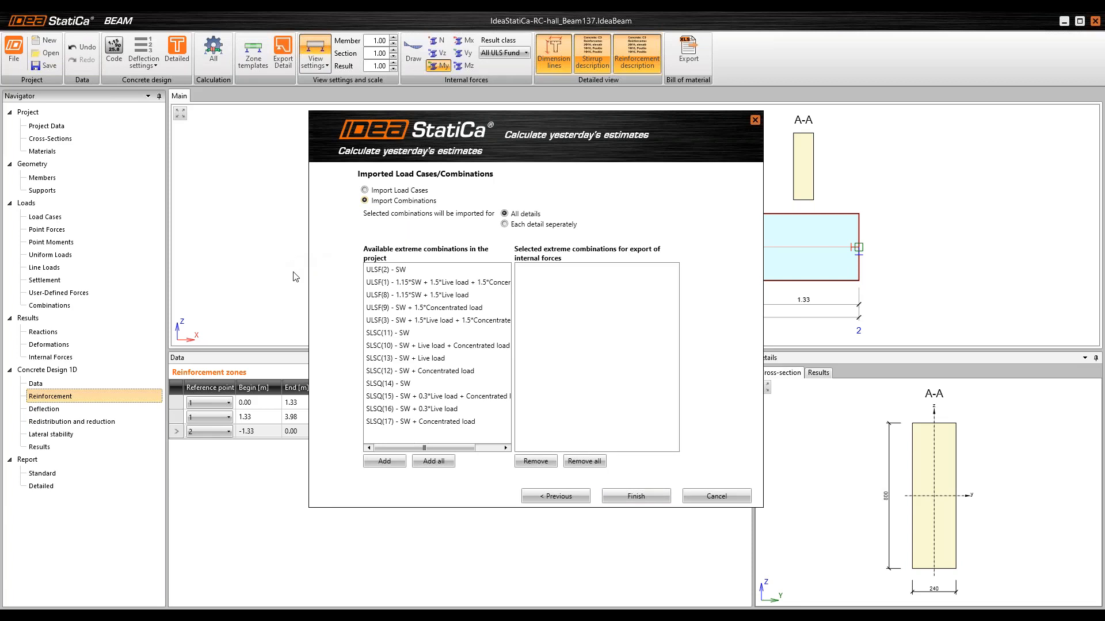
pyautogui.click(386, 284)
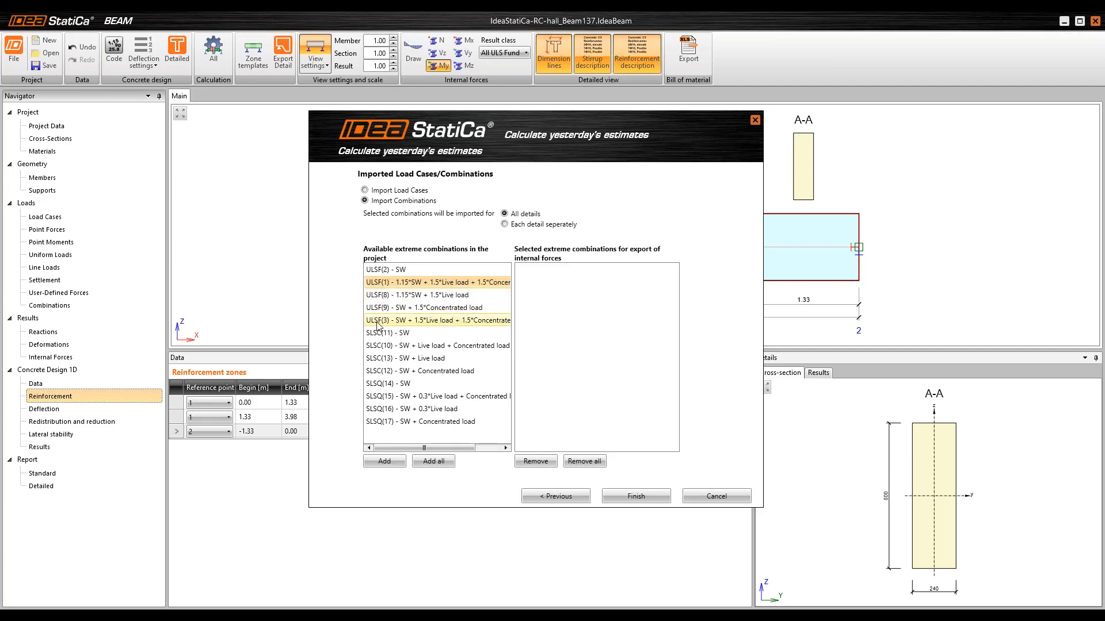
pyautogui.keyDown('ctrl'); pyautogui.click(390, 347); pyautogui.keyUp('ctrl')
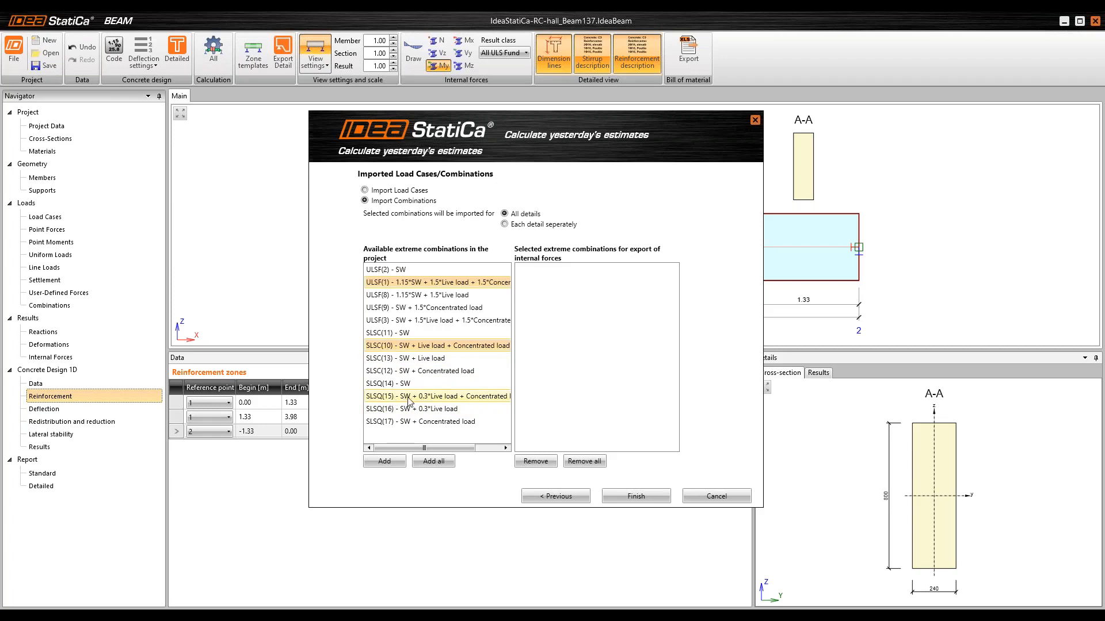
pyautogui.keyDown('ctrl'); pyautogui.click(448, 401); pyautogui.keyUp('ctrl')
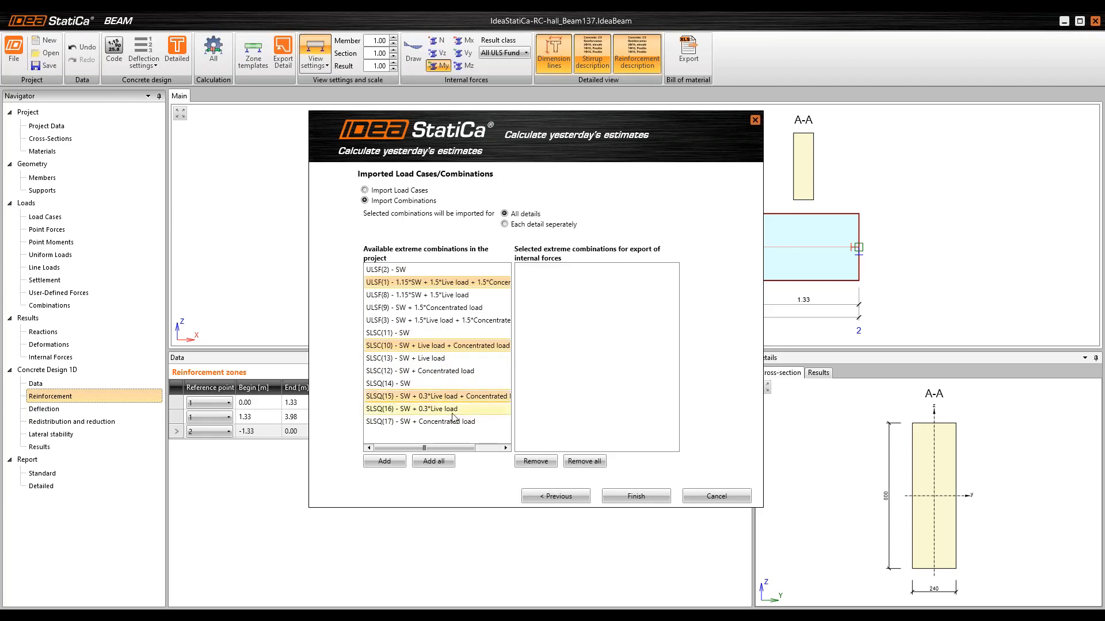
pyautogui.click(385, 462)
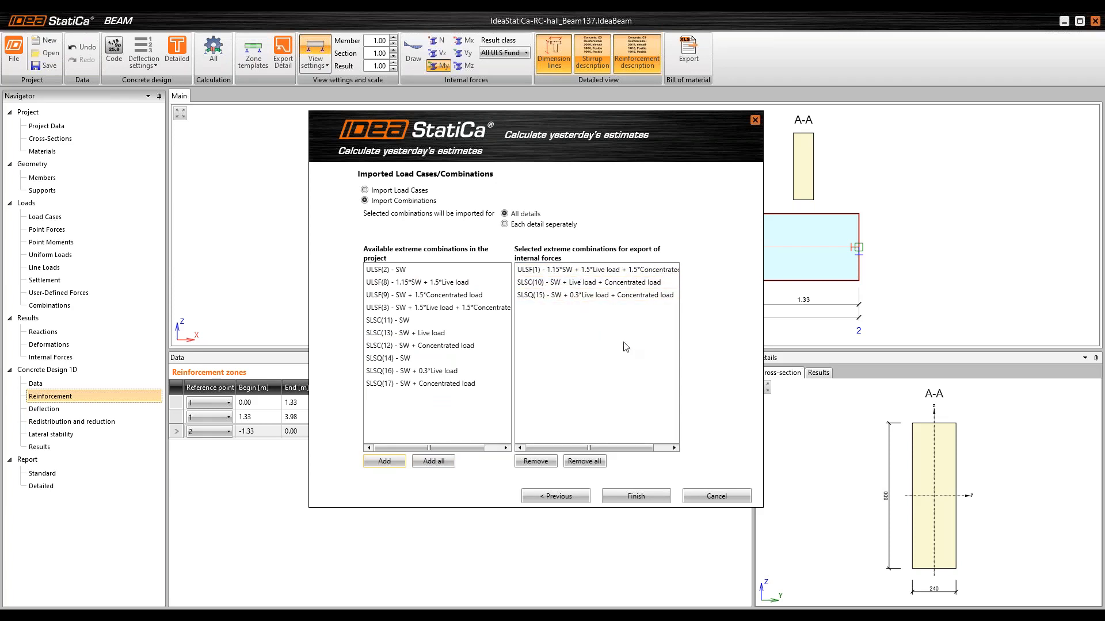
# Finish the export using the previous unsaved data, and close the Detail project that opens without saving it
pyautogui.click(648, 495)
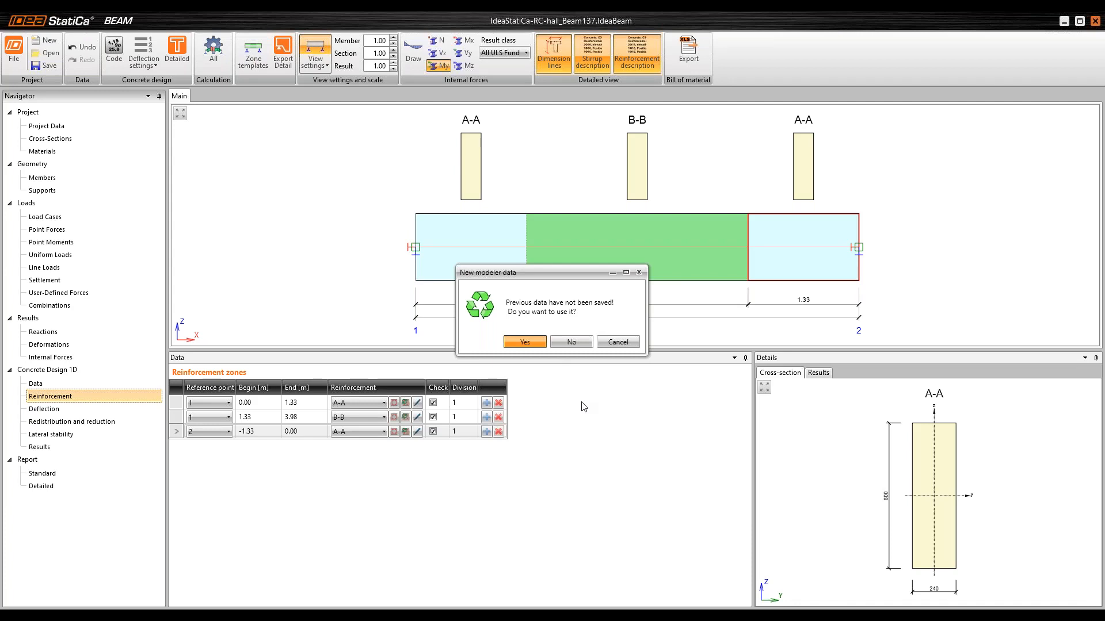
pyautogui.press('Return')
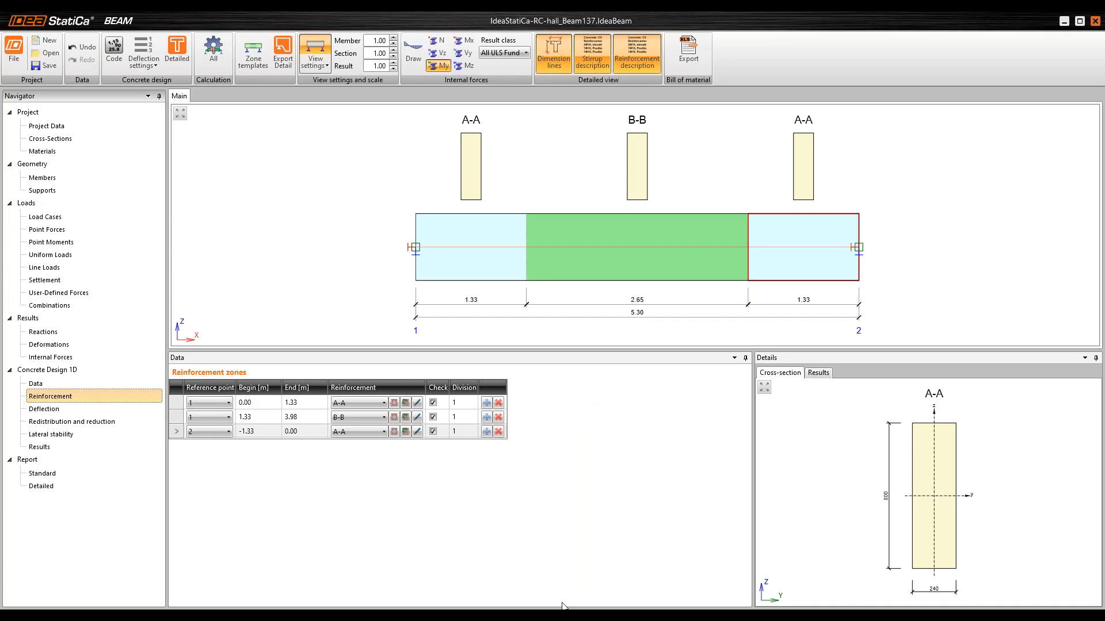
pyautogui.moveTo(522, 618)
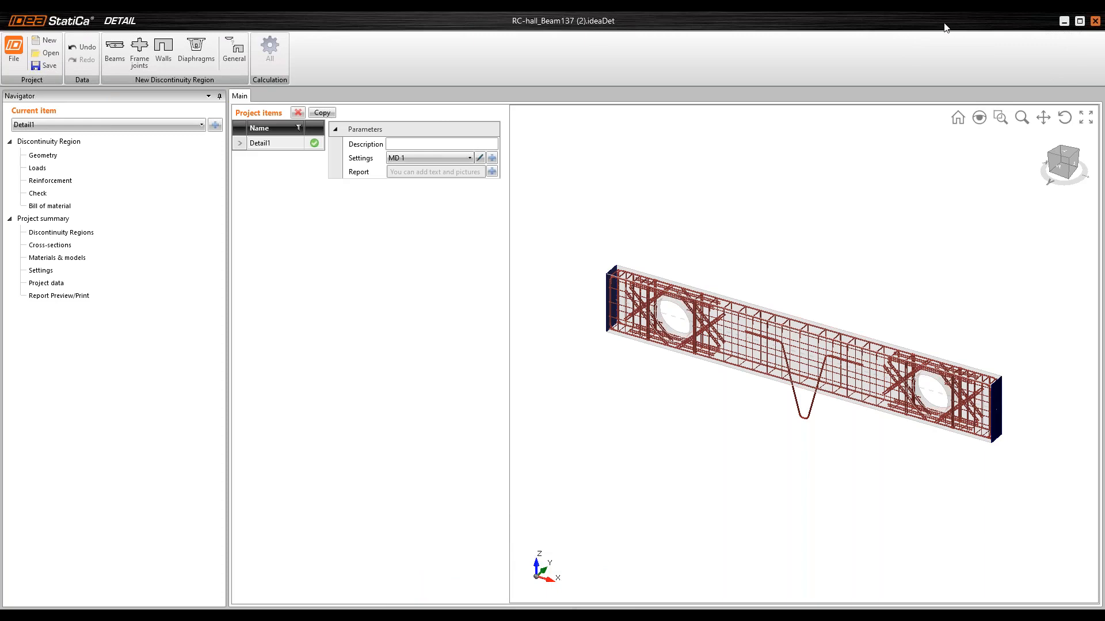
pyautogui.click(1095, 21)
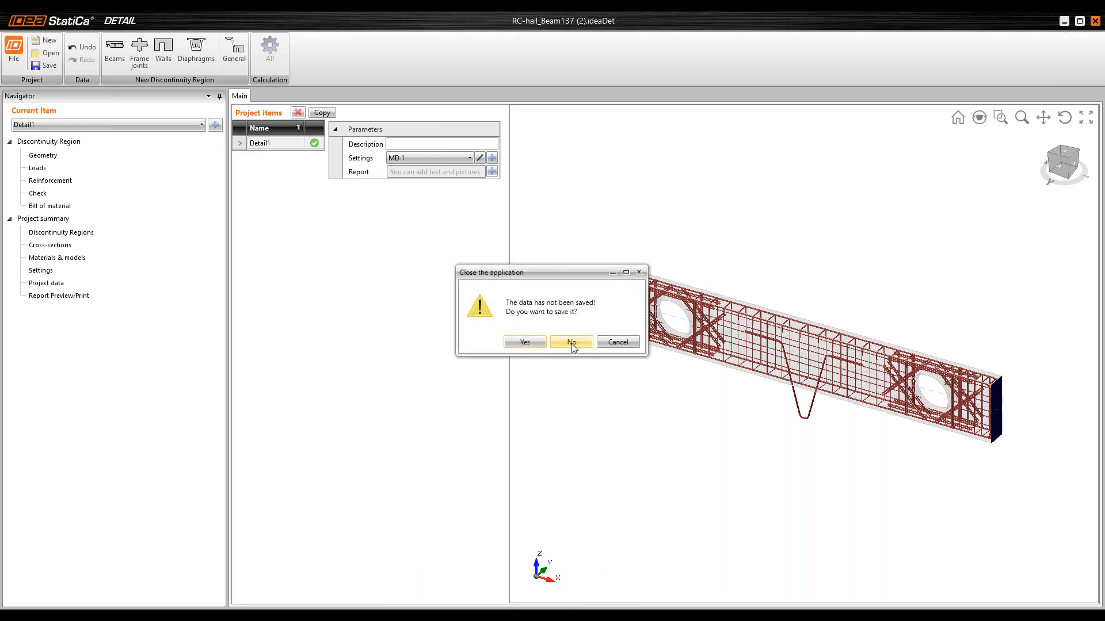
pyautogui.click(571, 344)
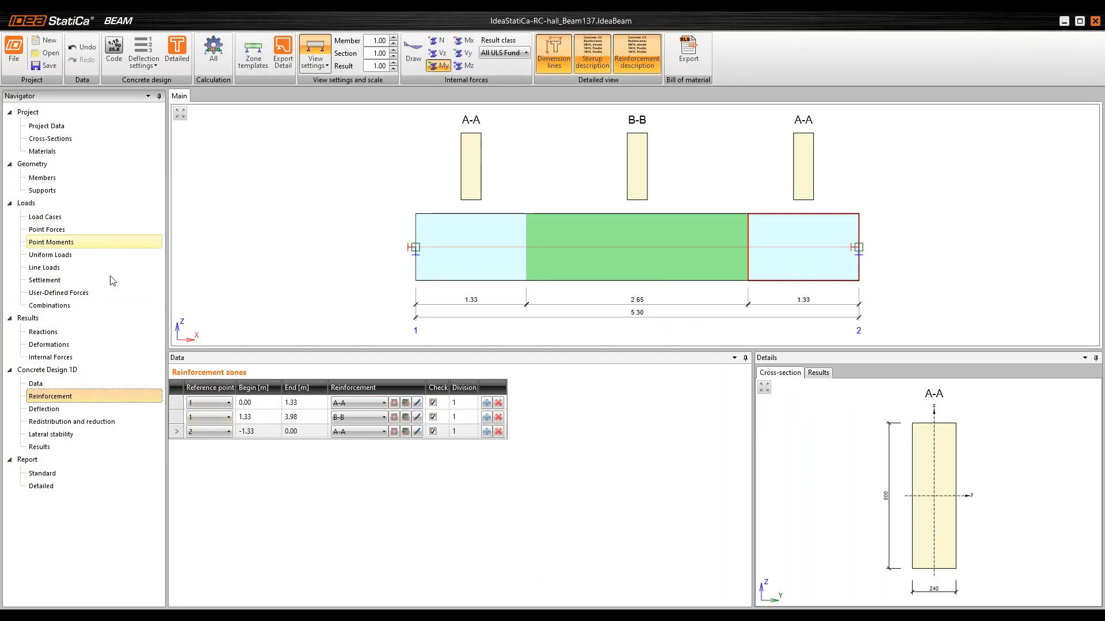
# Restart the export to IDEA StatiCa Detail into DetDesign.ideaDet, importing the whole design member
pyautogui.click(279, 51)
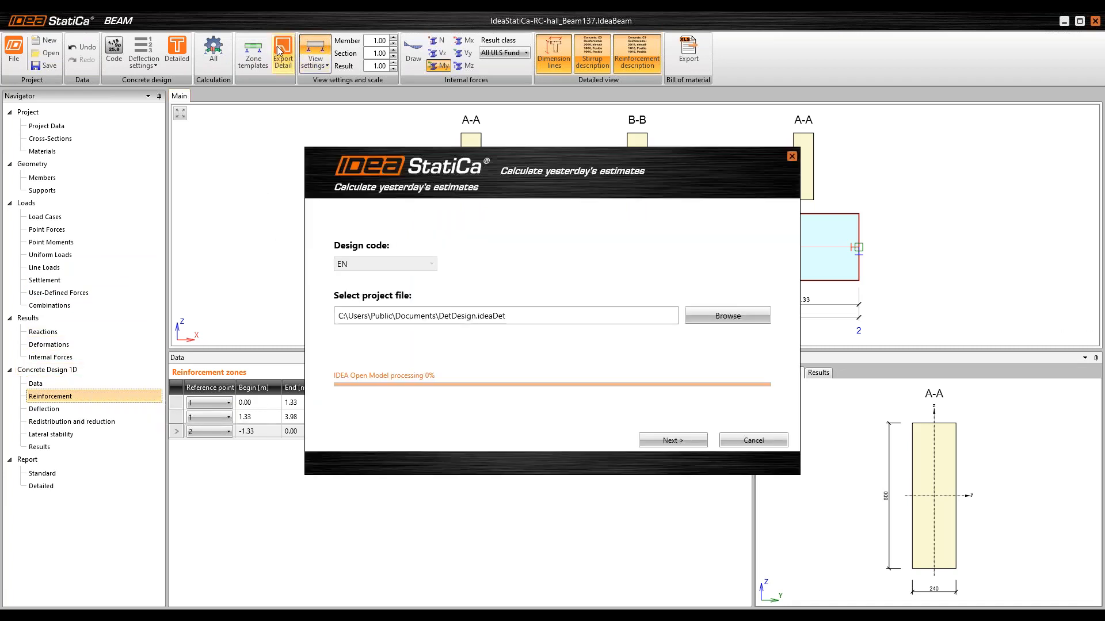
pyautogui.click(683, 441)
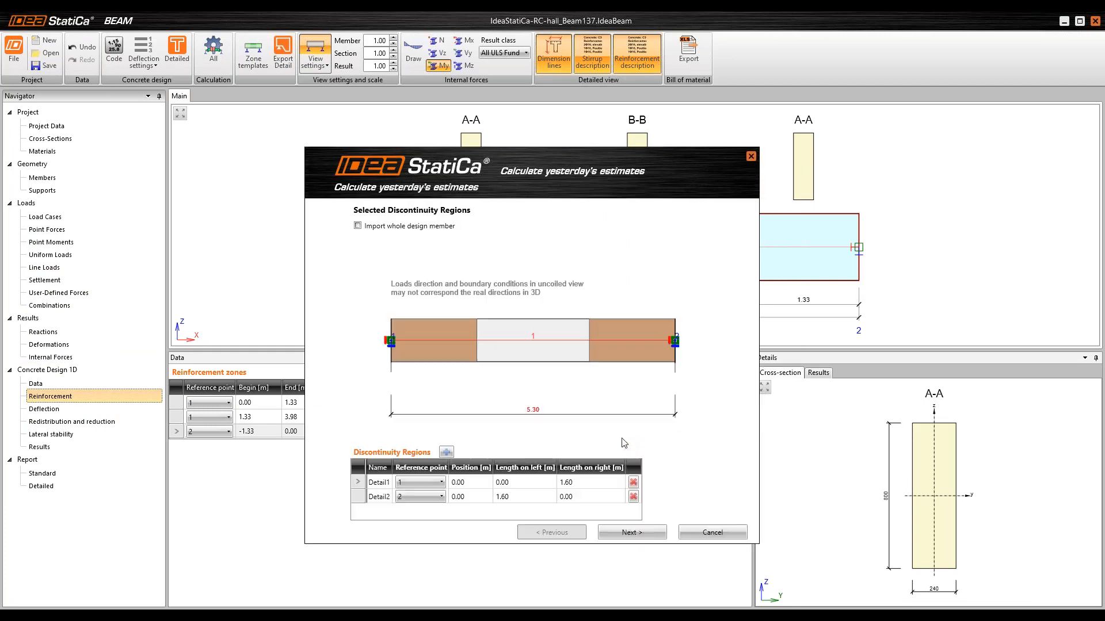
pyautogui.click(357, 226)
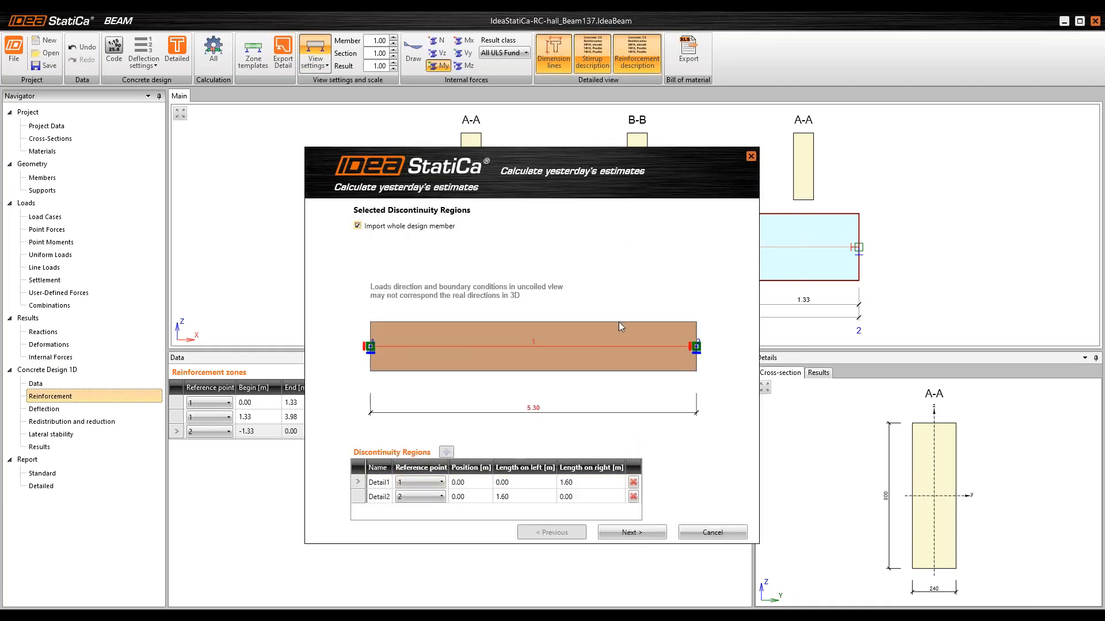
pyautogui.click(640, 529)
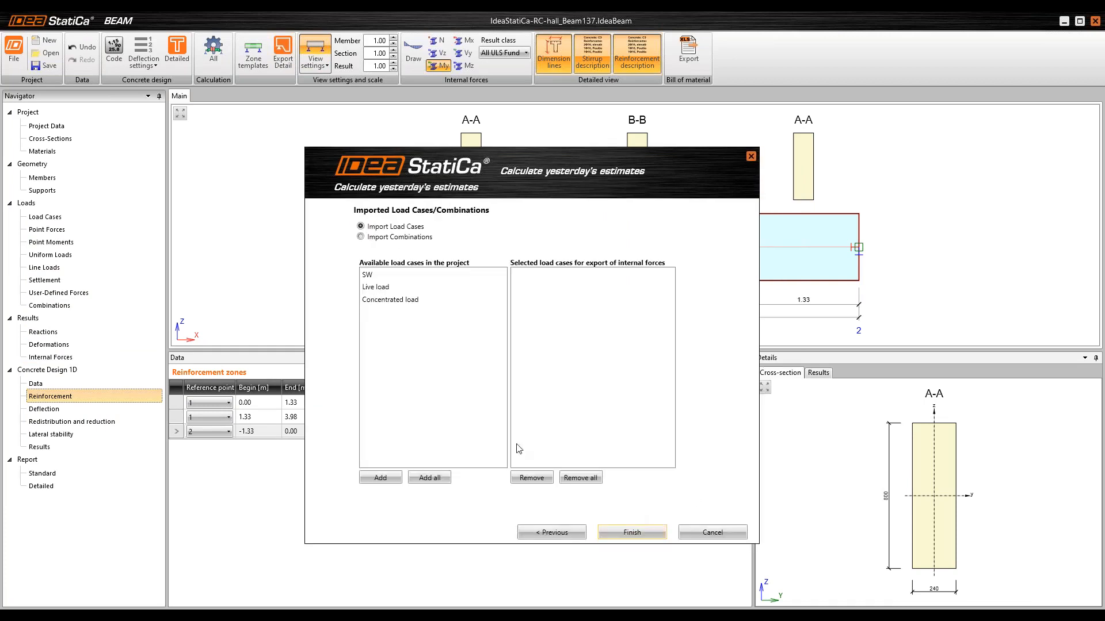
# Import combinations for all details and select ULSF(1), SLSC(10) and SLSQ(15) for export of internal forces
pyautogui.click(384, 238)
pyautogui.click(429, 320)
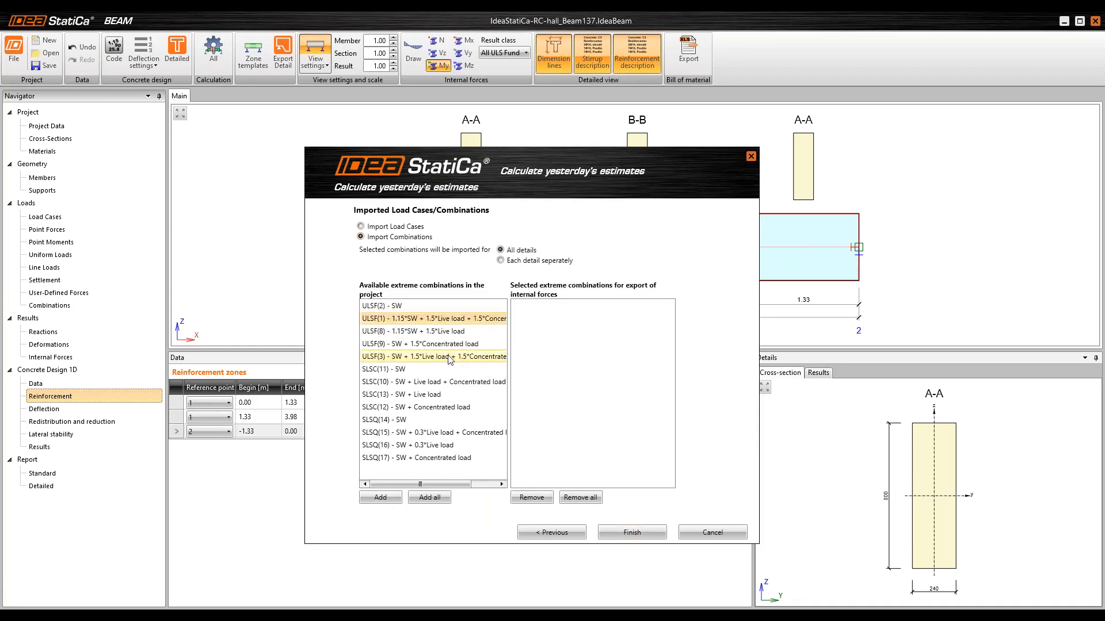
pyautogui.keyDown('ctrl'); pyautogui.click(422, 382); pyautogui.keyUp('ctrl')
pyautogui.keyDown('ctrl'); pyautogui.click(423, 433); pyautogui.keyUp('ctrl')
pyautogui.click(381, 498)
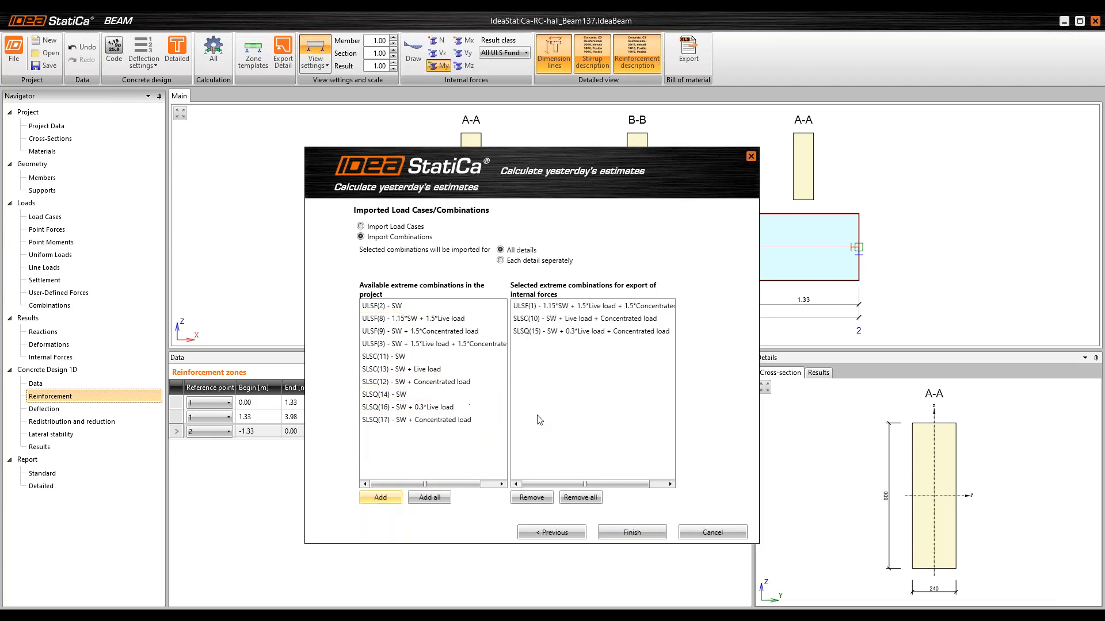
# Finish the export without using the previous unsaved data and switch to IDEA StatiCa Detail
pyautogui.click(631, 532)
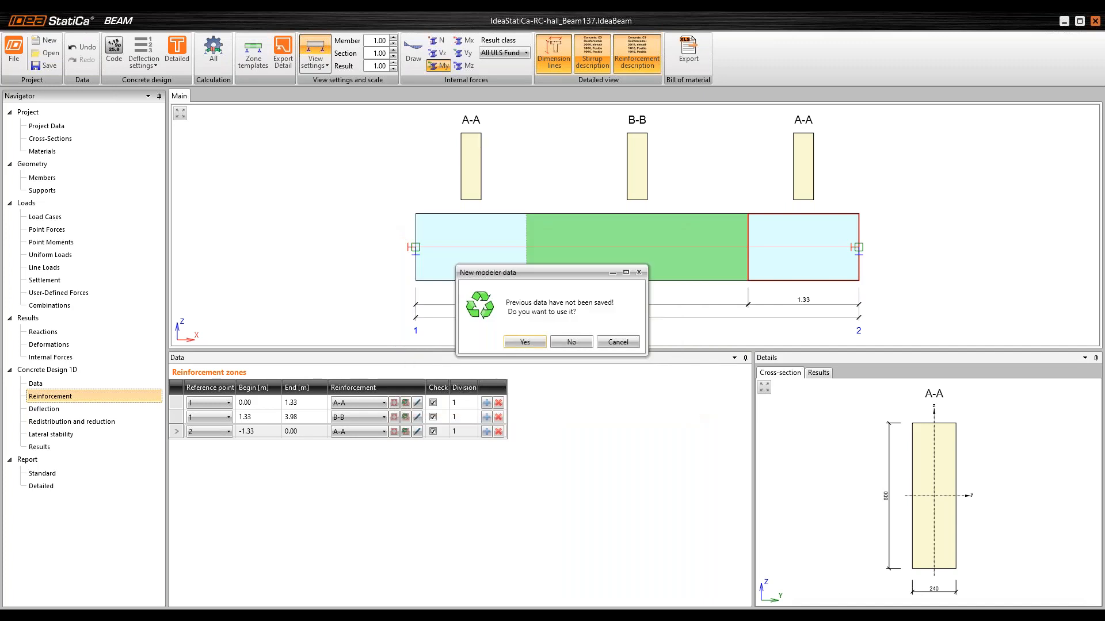
pyautogui.click(571, 342)
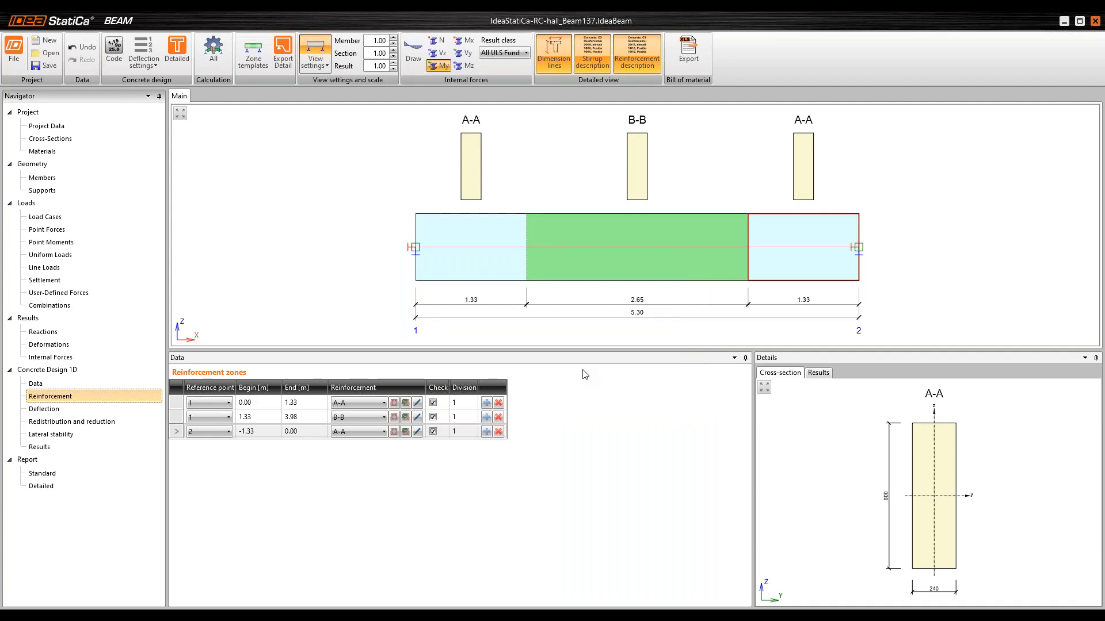
pyautogui.click(631, 611)
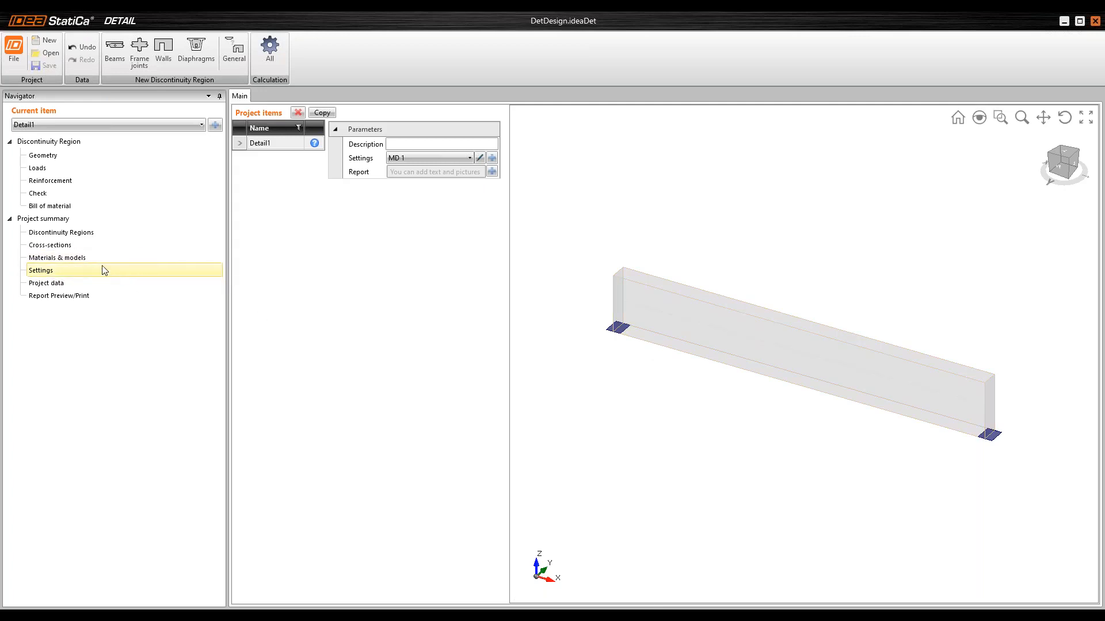
# Set the default concrete cover to 25 mm in the project's reinforcement strategy settings
pyautogui.click(41, 272)
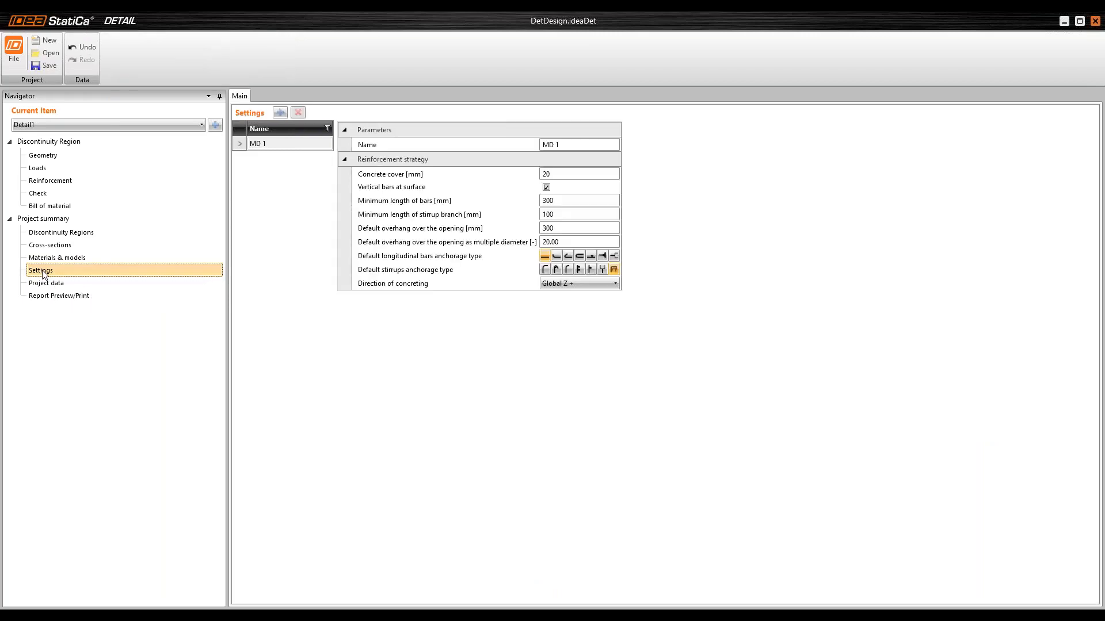
pyautogui.click(380, 177)
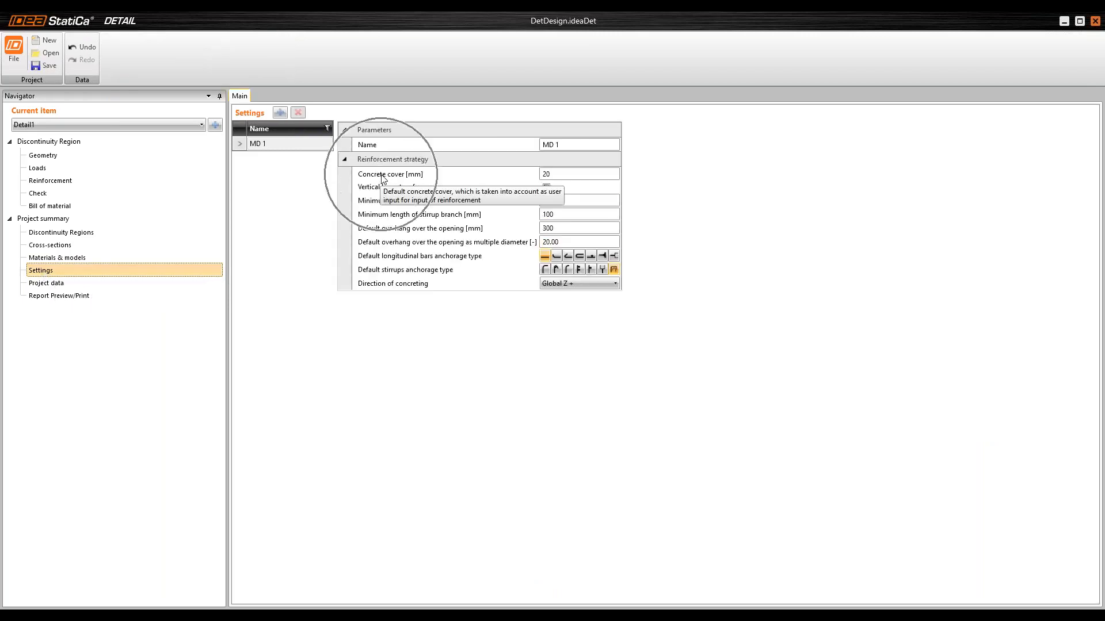
pyautogui.click(422, 176)
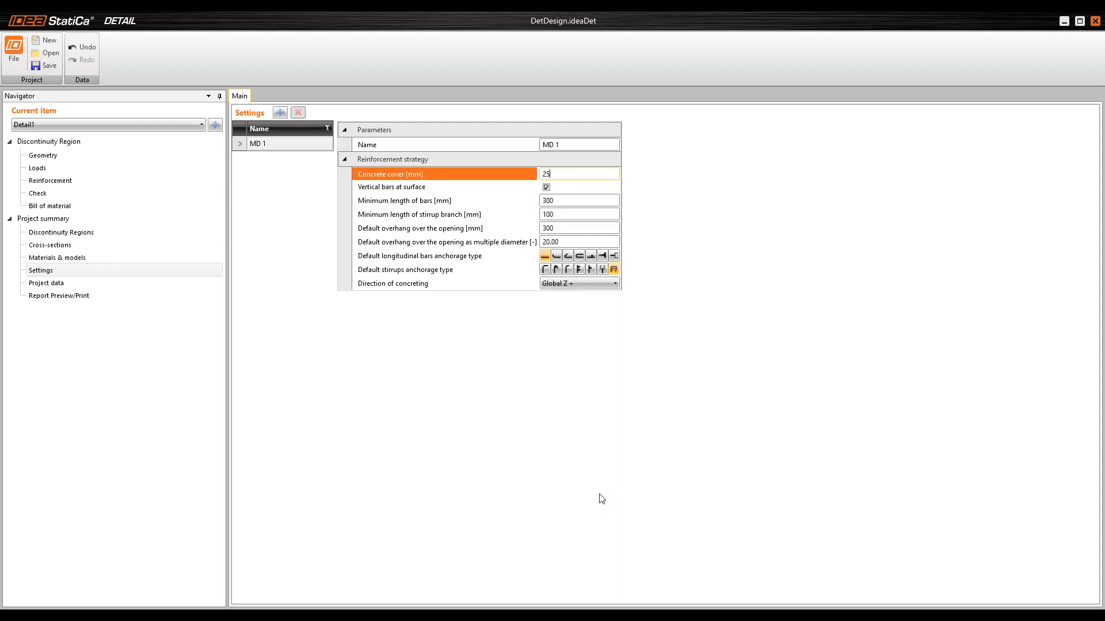
pyautogui.press('Tab')
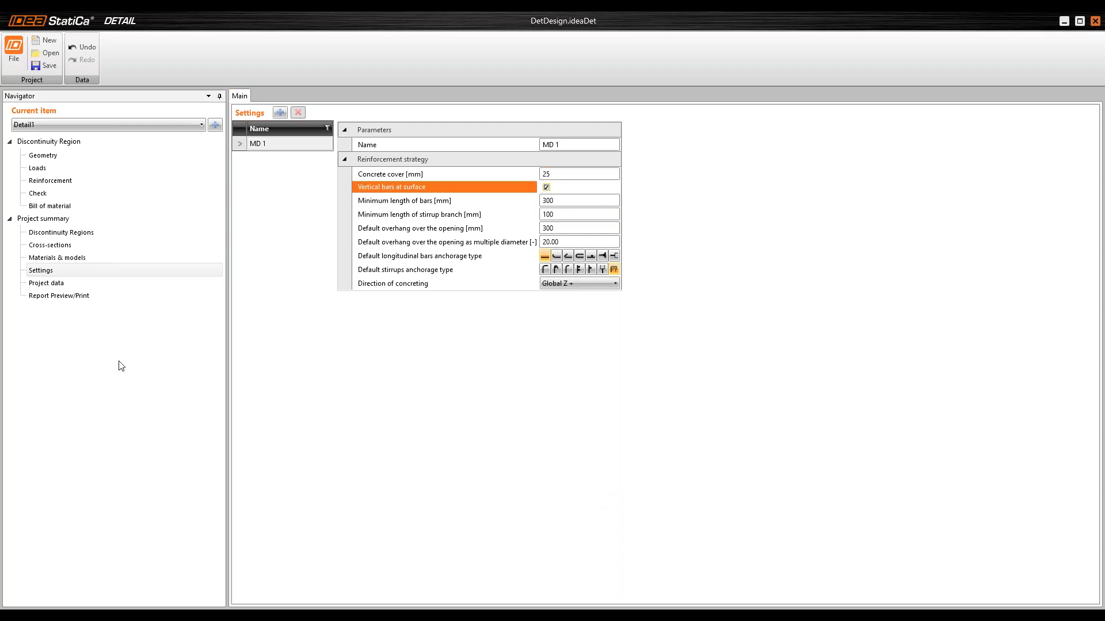
# Delete the two distributed point supports, DPS2 and DPS3, from the beam geometry
pyautogui.click(58, 160)
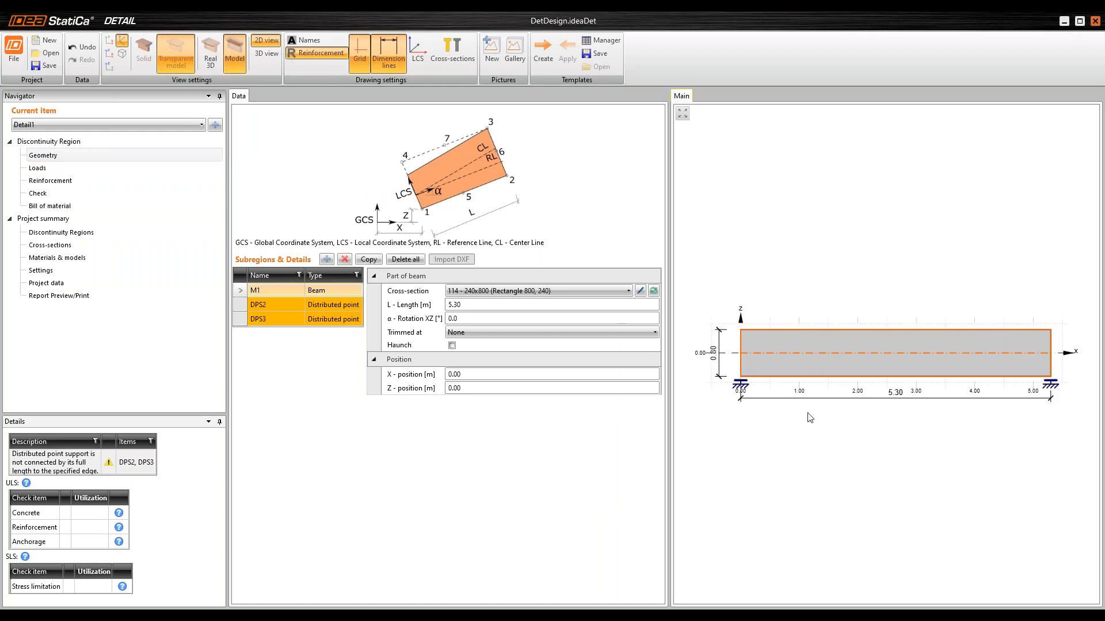
pyautogui.click(274, 305)
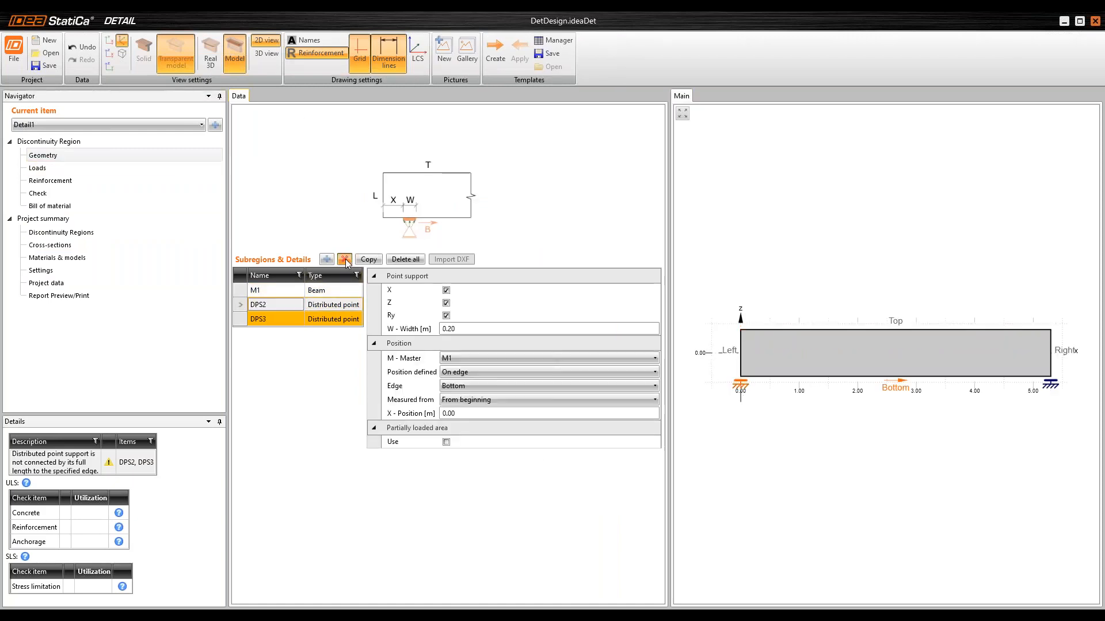
pyautogui.click(344, 259)
pyautogui.click(344, 260)
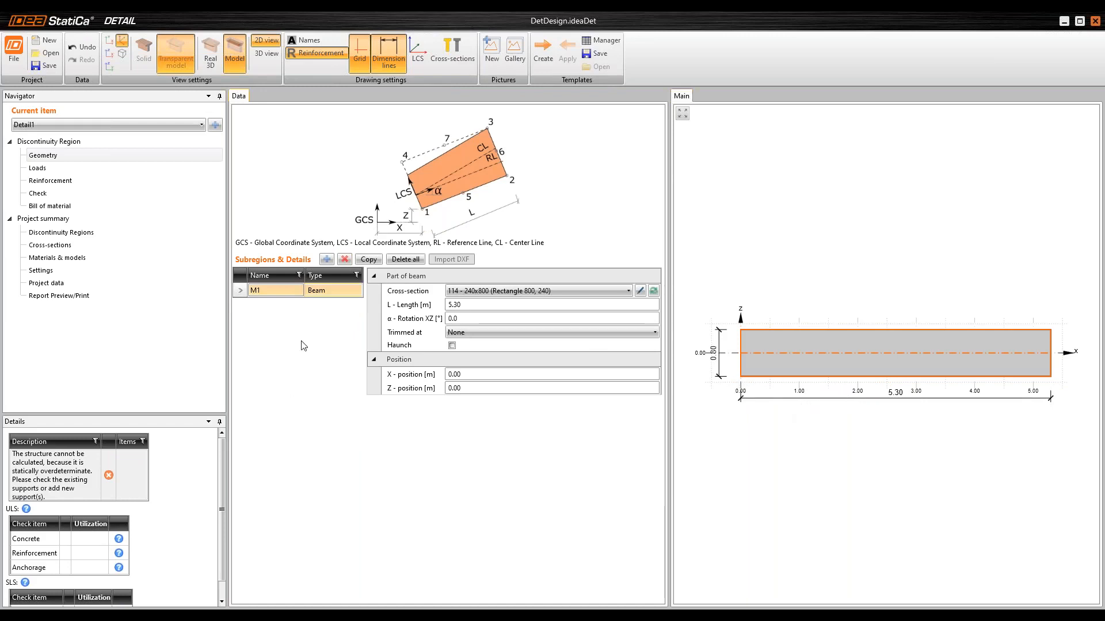
# Add a line support on the beam's right edge with Ry restrained and compression-only behaviour in Z switched off
pyautogui.click(326, 259)
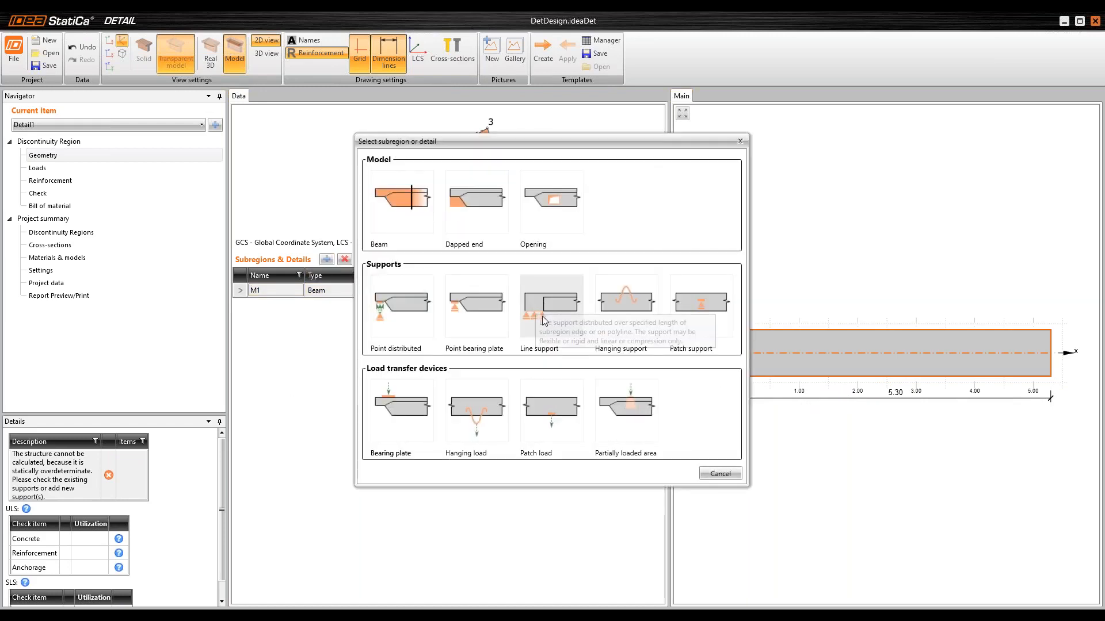
pyautogui.click(523, 313)
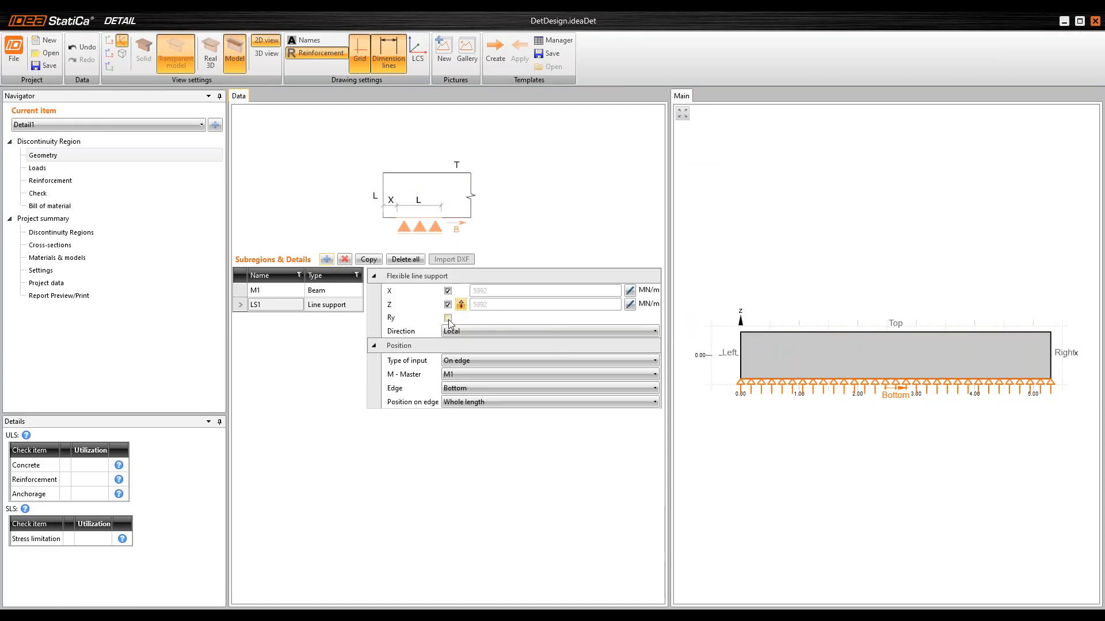
pyautogui.click(448, 319)
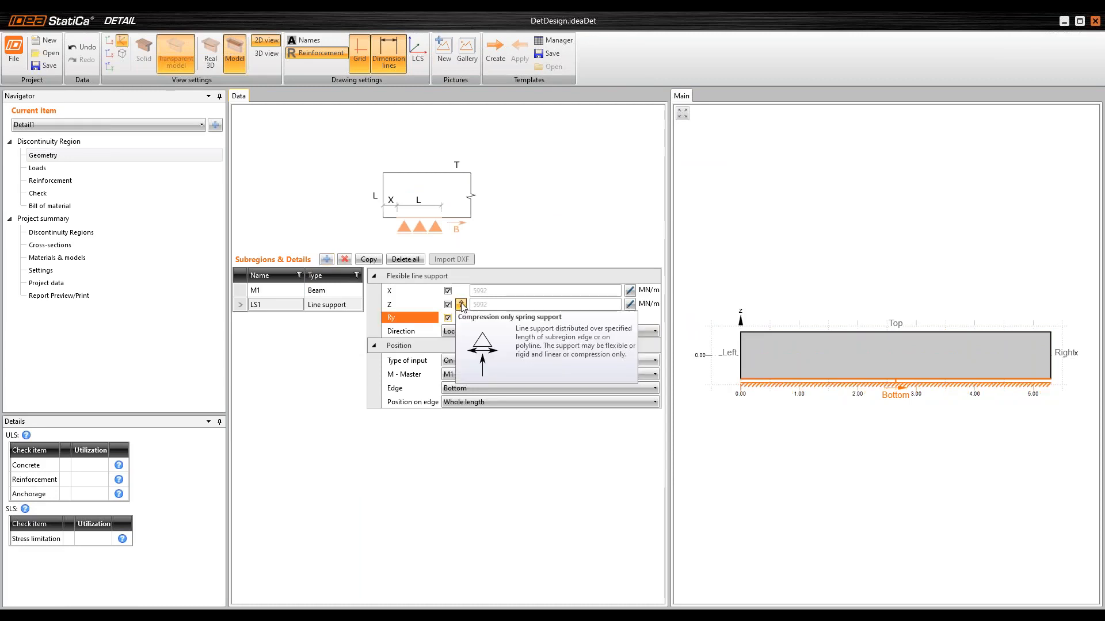
pyautogui.click(461, 306)
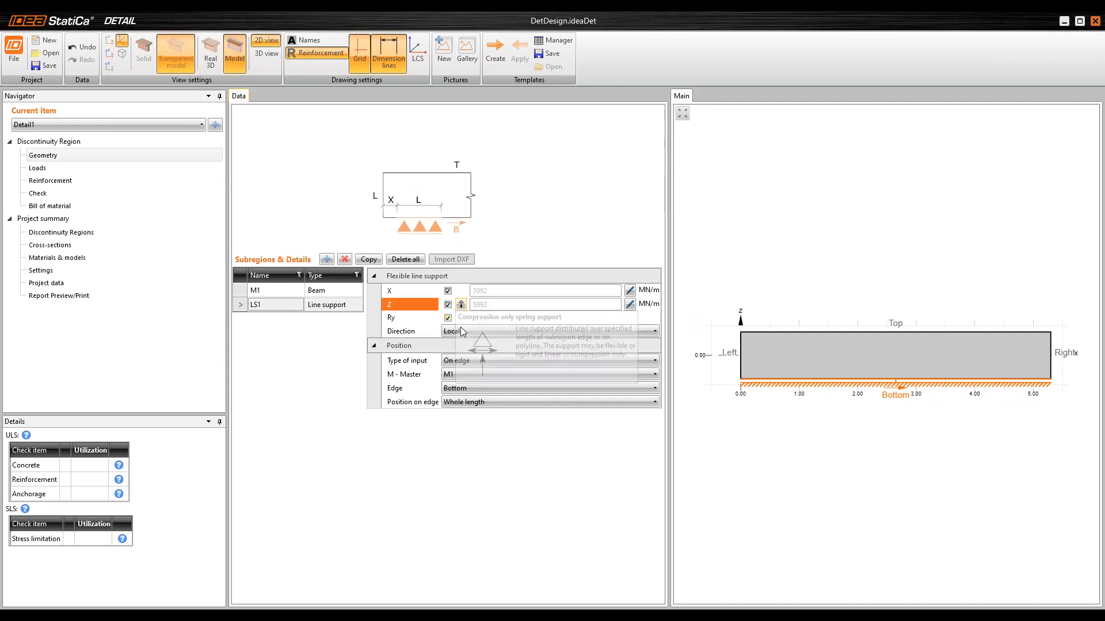
pyautogui.click(467, 389)
pyautogui.click(467, 390)
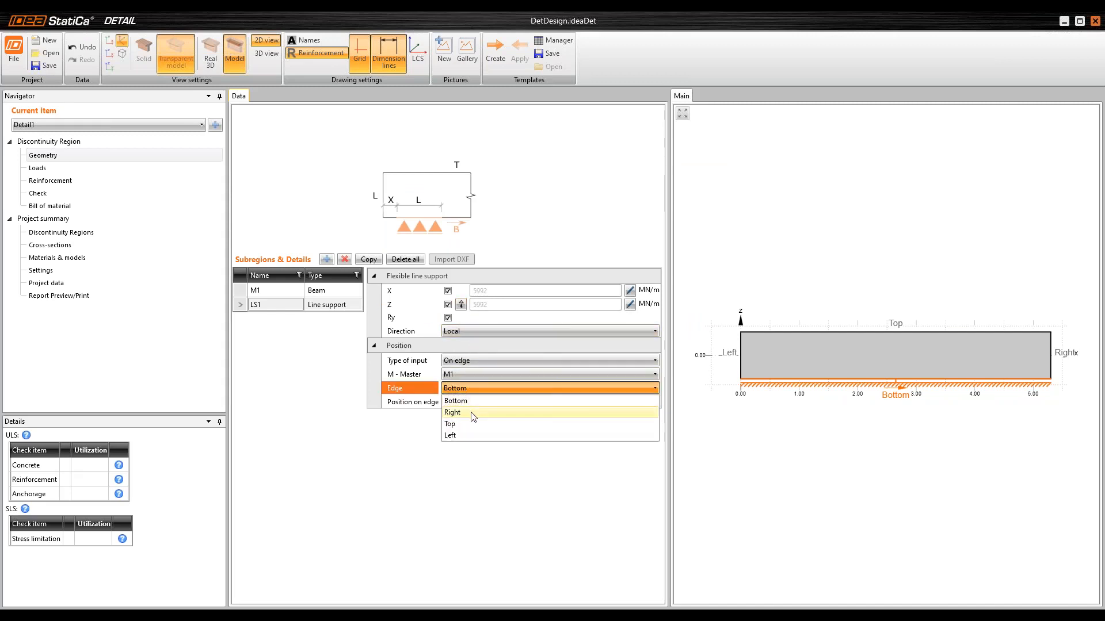
pyautogui.click(471, 415)
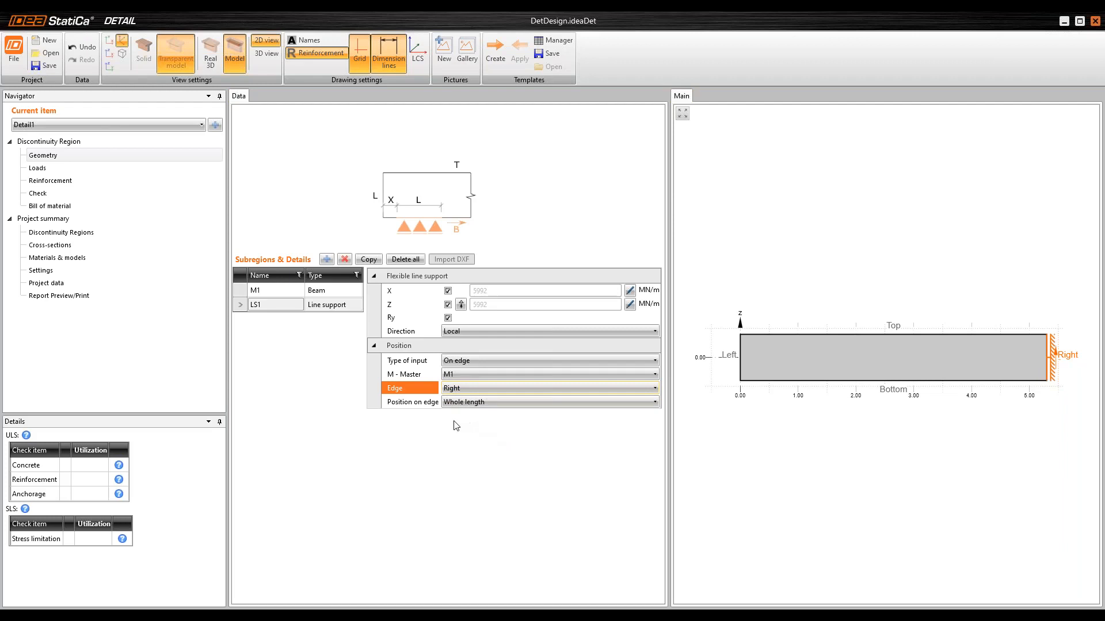
# Copy the line support and assign the copy to the beam's left edge
pyautogui.click(369, 260)
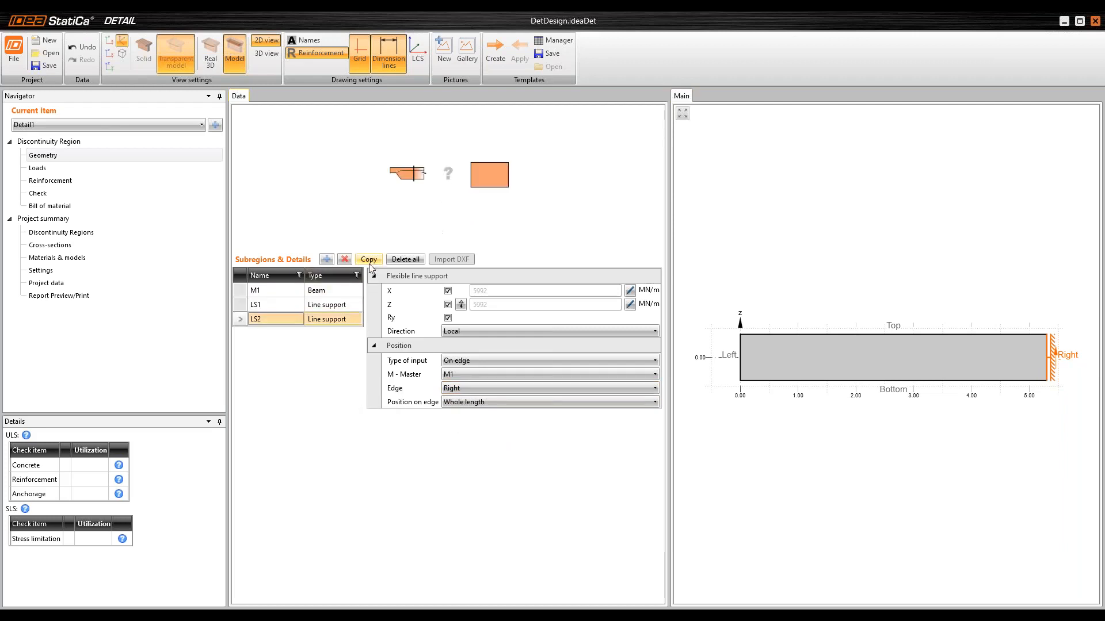
pyautogui.click(460, 389)
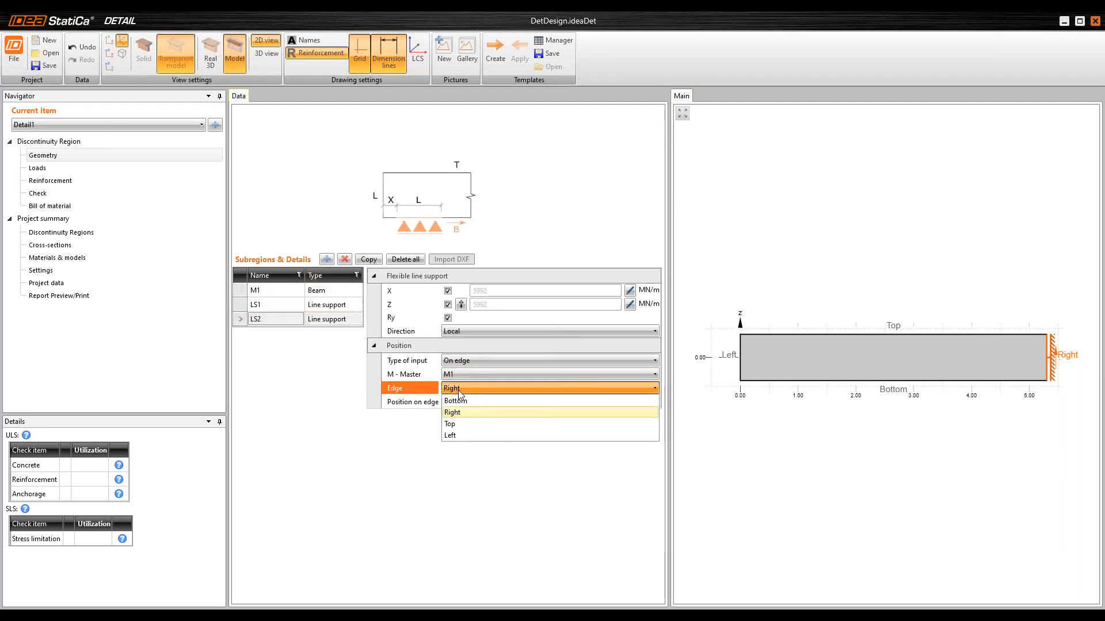
pyautogui.click(462, 435)
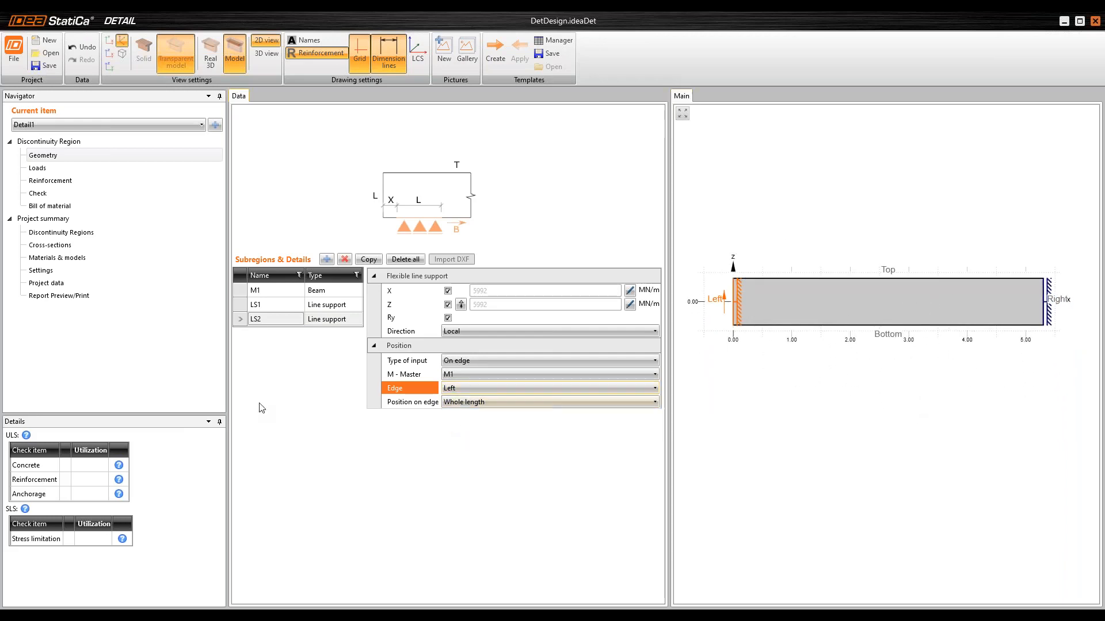
# Add a circular opening with a diameter of 0.55 m to the beam
pyautogui.click(327, 259)
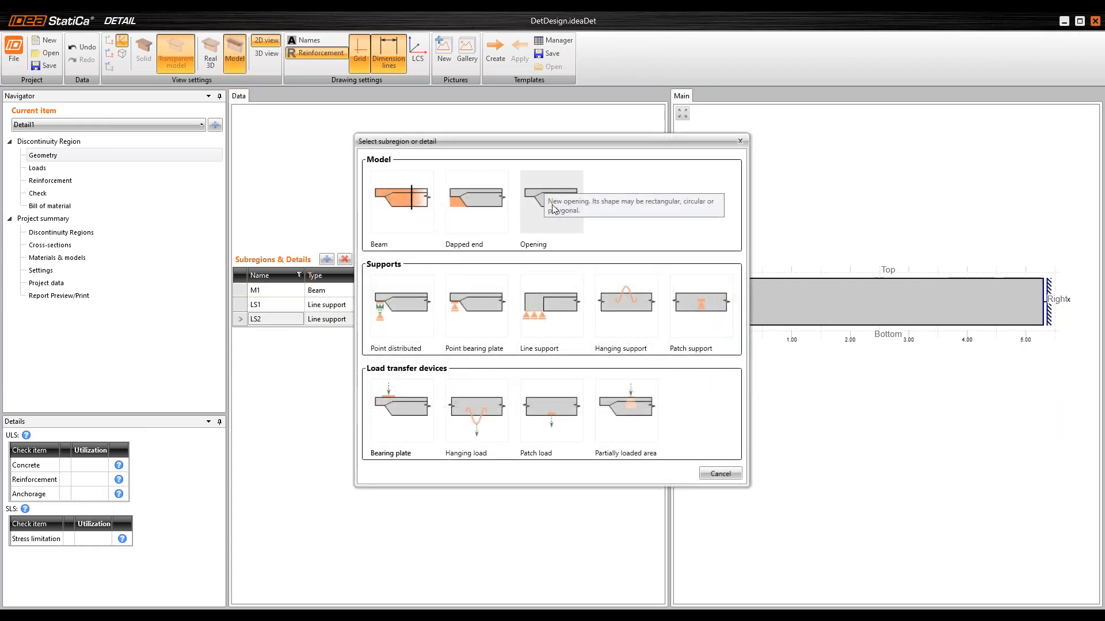
pyautogui.click(551, 205)
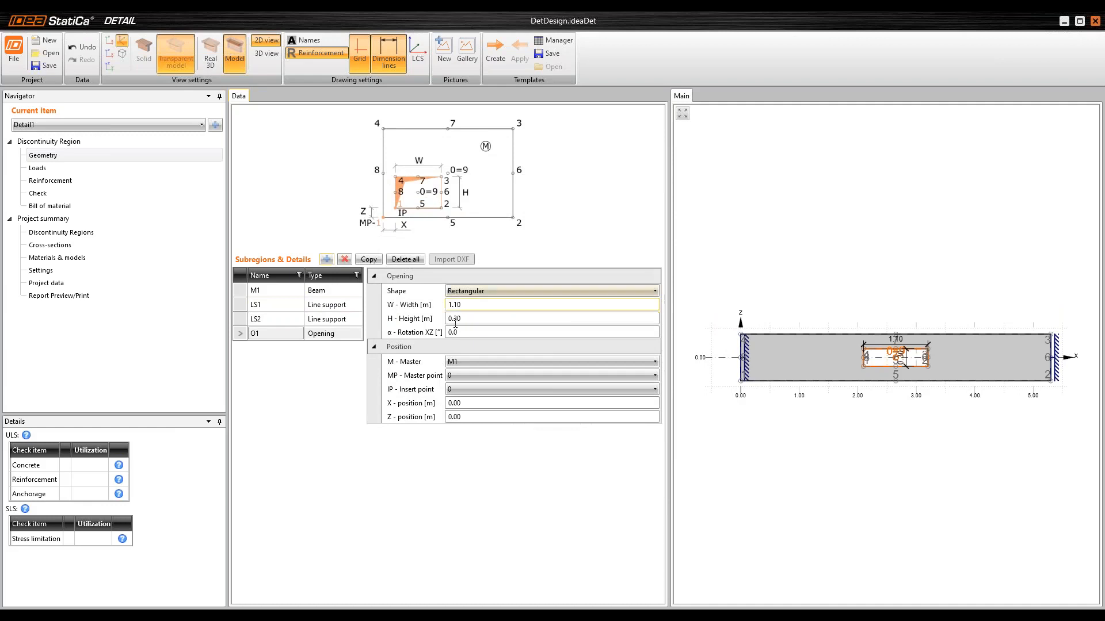
pyautogui.click(496, 292)
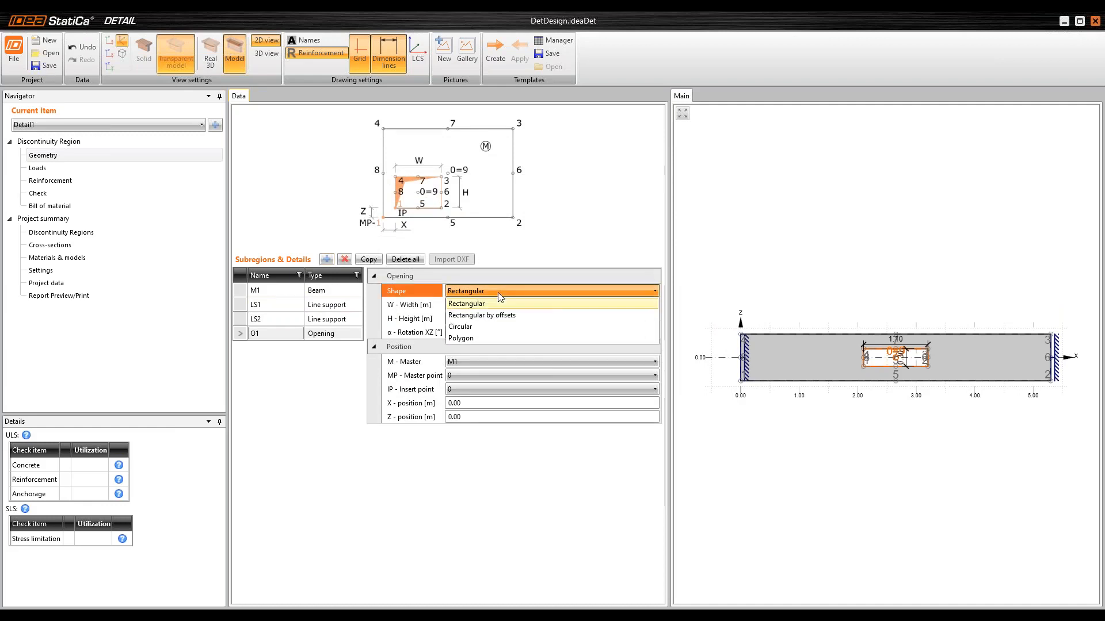
pyautogui.click(489, 326)
pyautogui.click(387, 308)
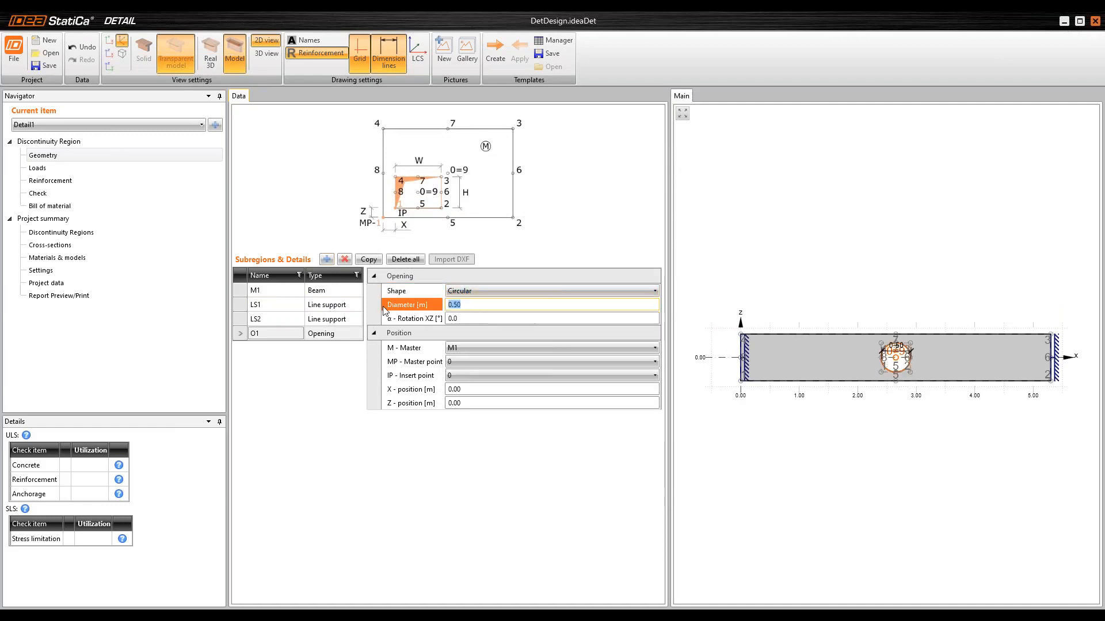
pyautogui.write('0.55')
pyautogui.press('Tab')
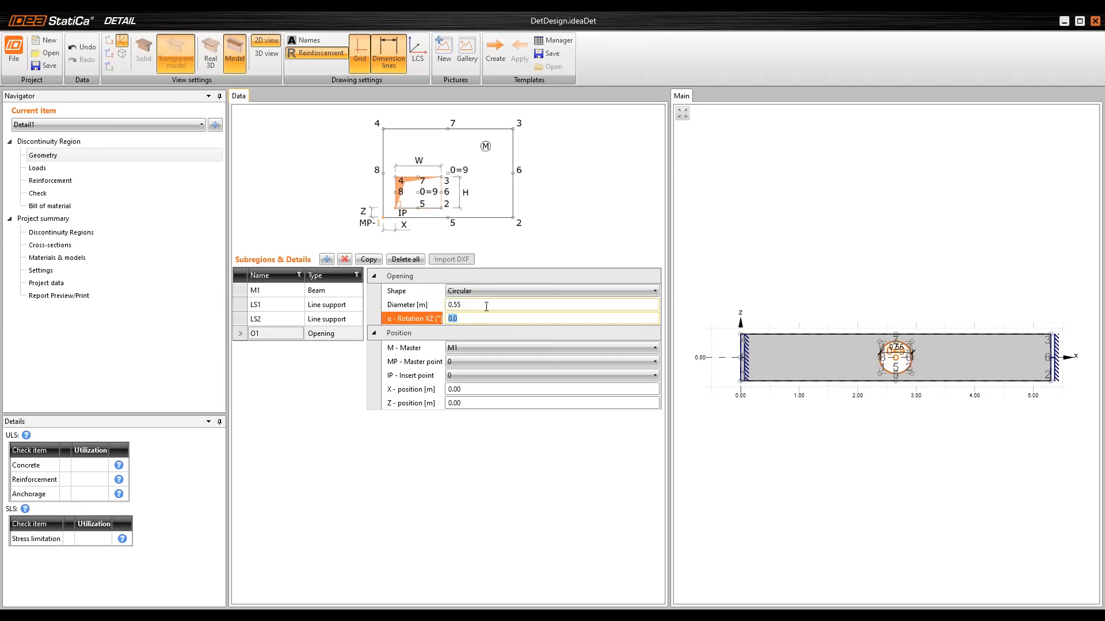
# Reference the circular opening from the beam's master point 8 using the opening's insert point 8
pyautogui.click(471, 361)
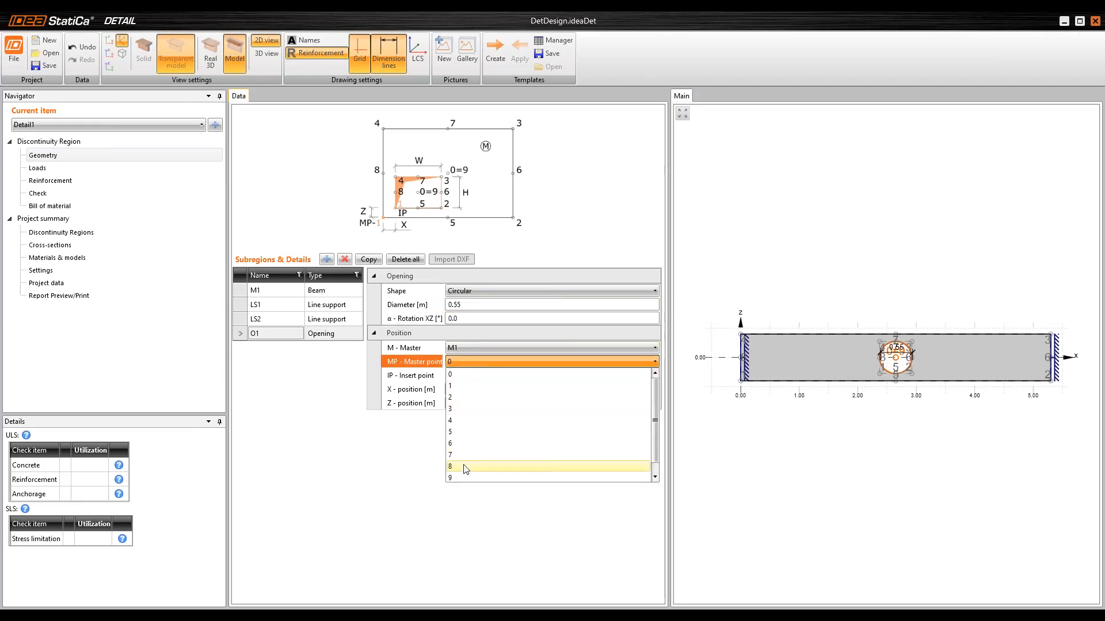
pyautogui.click(466, 467)
pyautogui.click(478, 375)
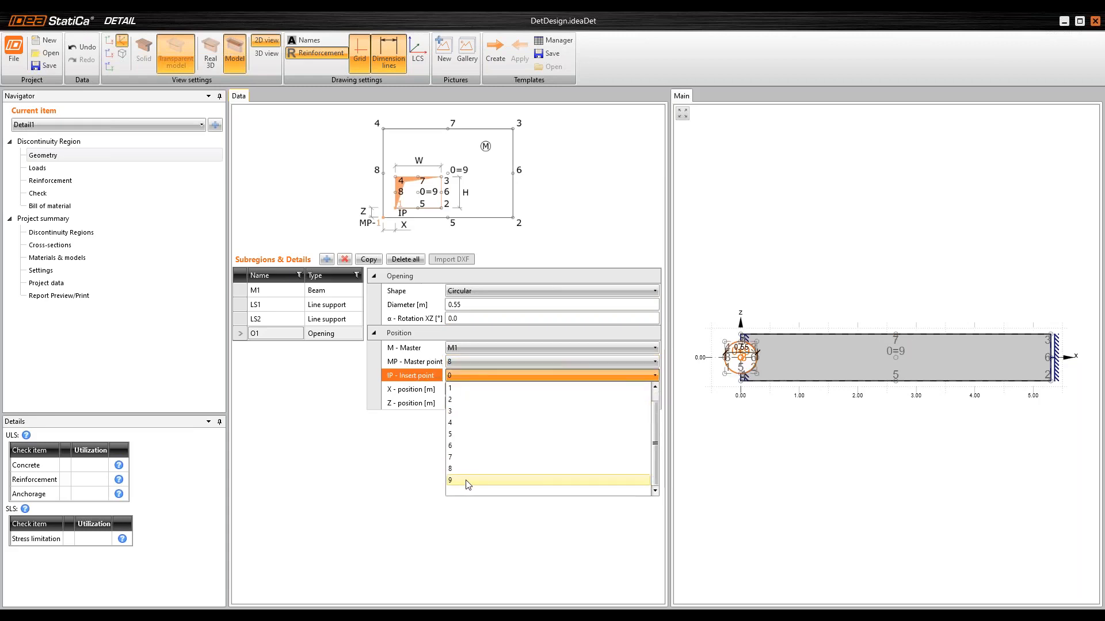
pyautogui.click(468, 480)
pyautogui.click(478, 375)
pyautogui.click(468, 468)
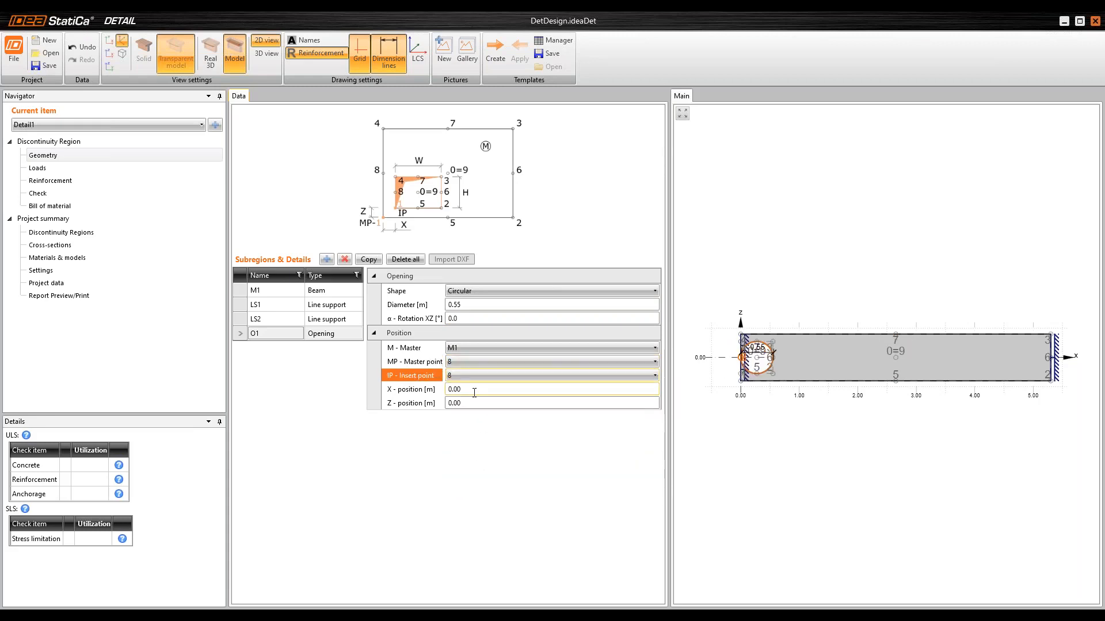
# Set the circular opening's X position to 0.60 m from its master point
pyautogui.click(420, 389)
pyautogui.write('0.')
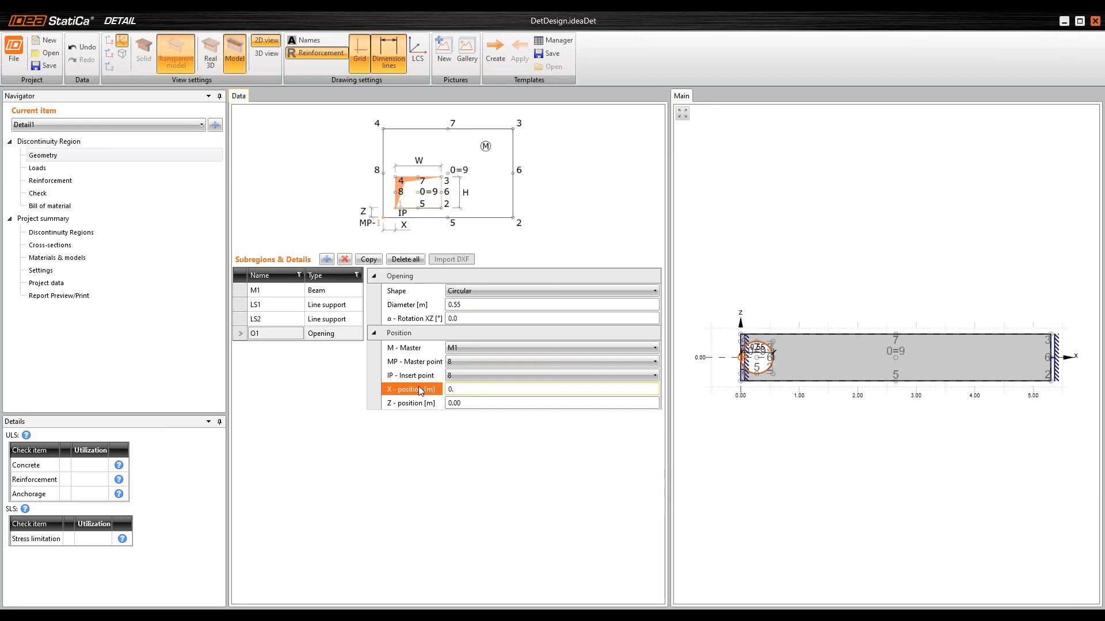
pyautogui.write('6')
pyautogui.press('Tab')
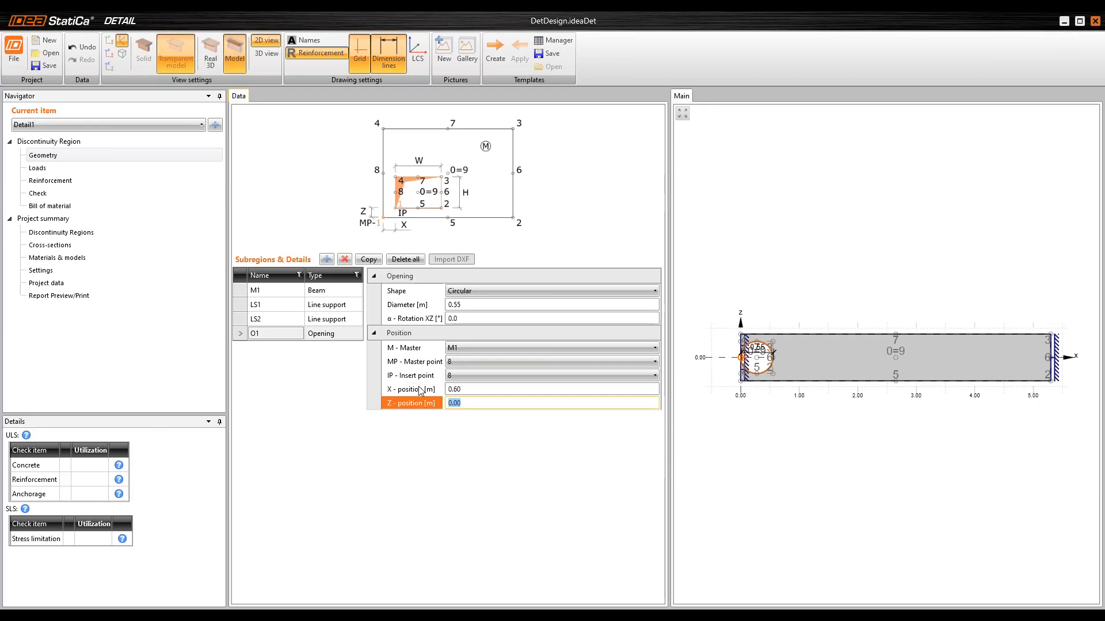
pyautogui.scroll(1, 835, 369)
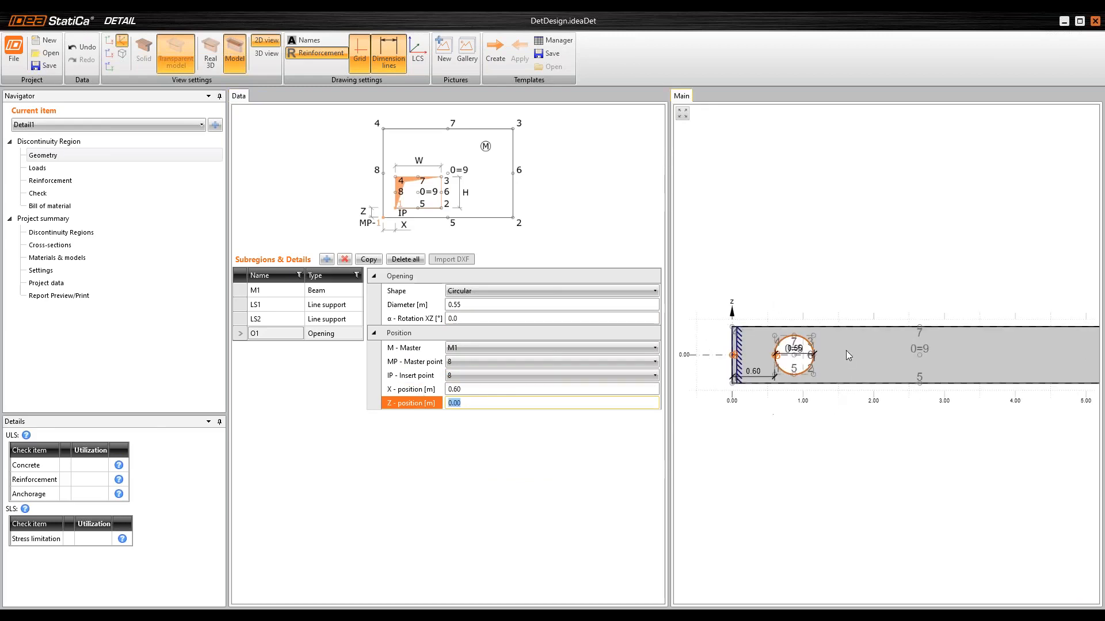
pyautogui.scroll(-1, 784, 319)
pyautogui.moveTo(853, 378); pyautogui.dragTo(835, 348, button='middle')
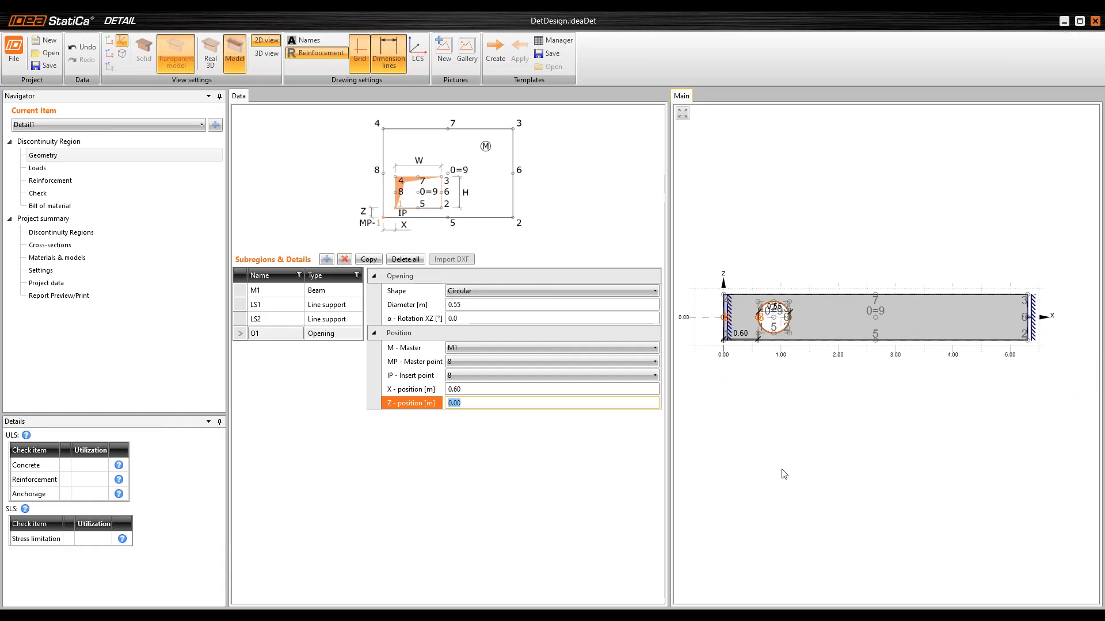
# Copy the circular opening and position the copy with master point 6, insert point 6 and an X position of -0.60 m
pyautogui.click(369, 260)
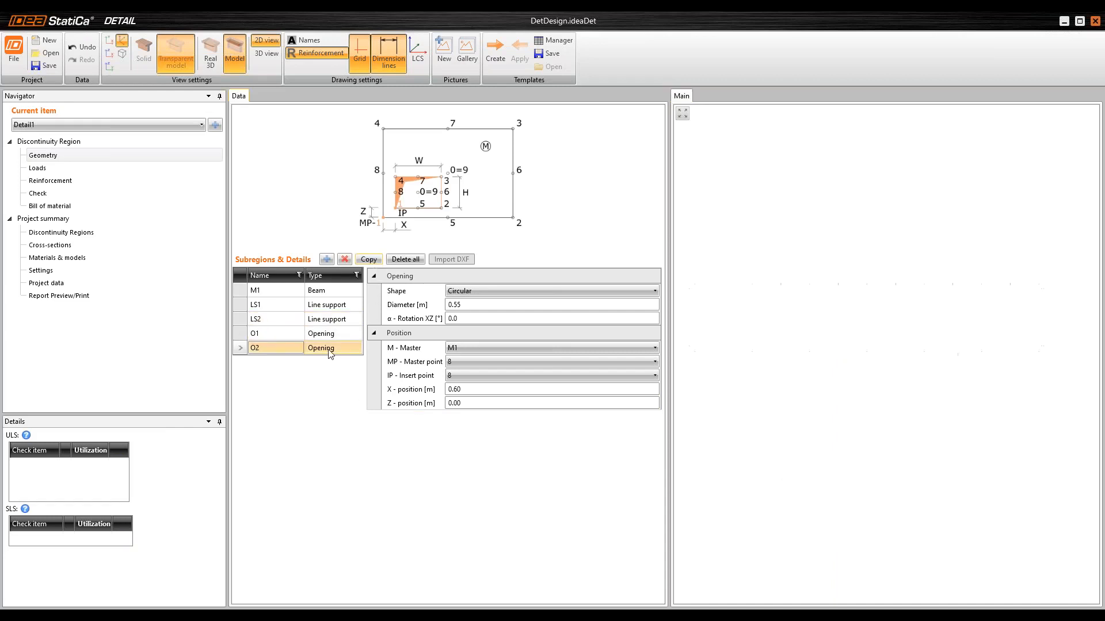
pyautogui.click(454, 363)
pyautogui.click(469, 443)
pyautogui.click(472, 377)
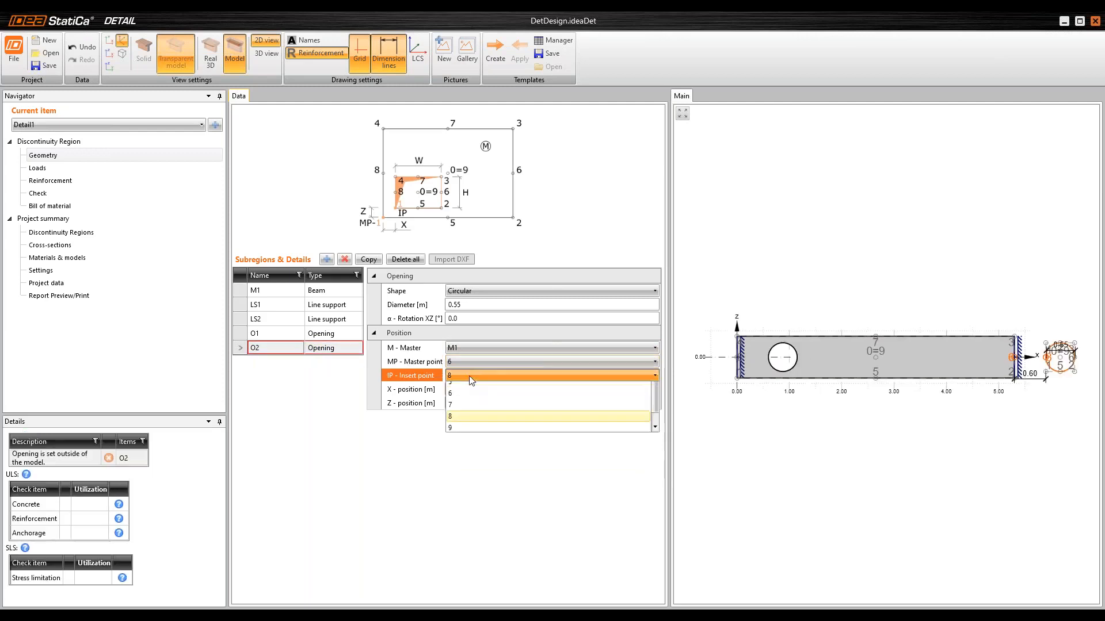
pyautogui.click(474, 449)
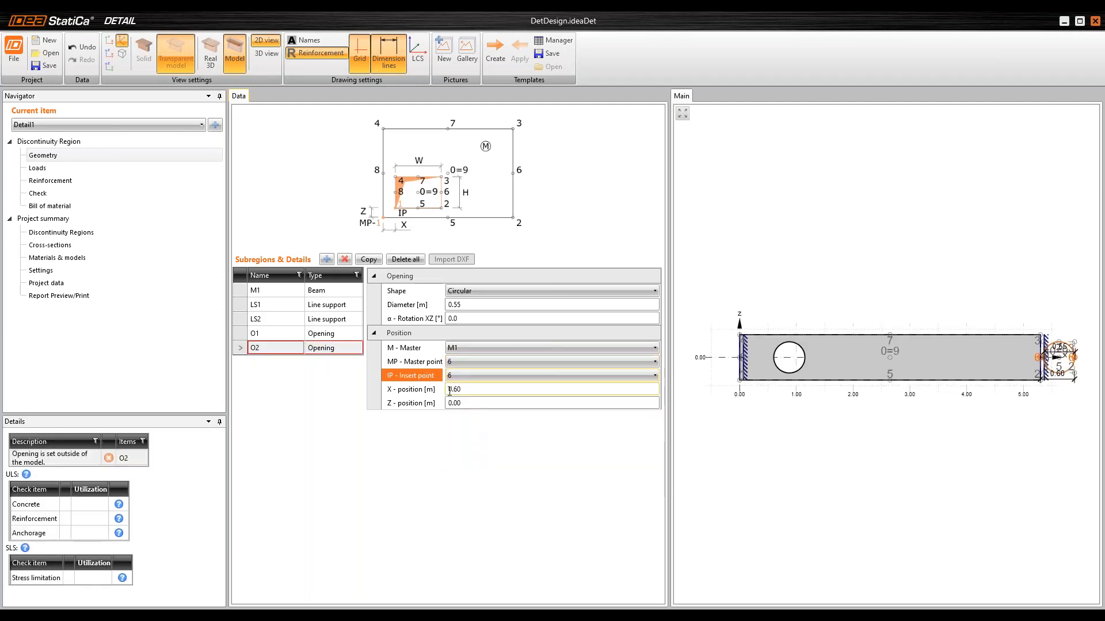
pyautogui.click(449, 391)
pyautogui.press('Tab')
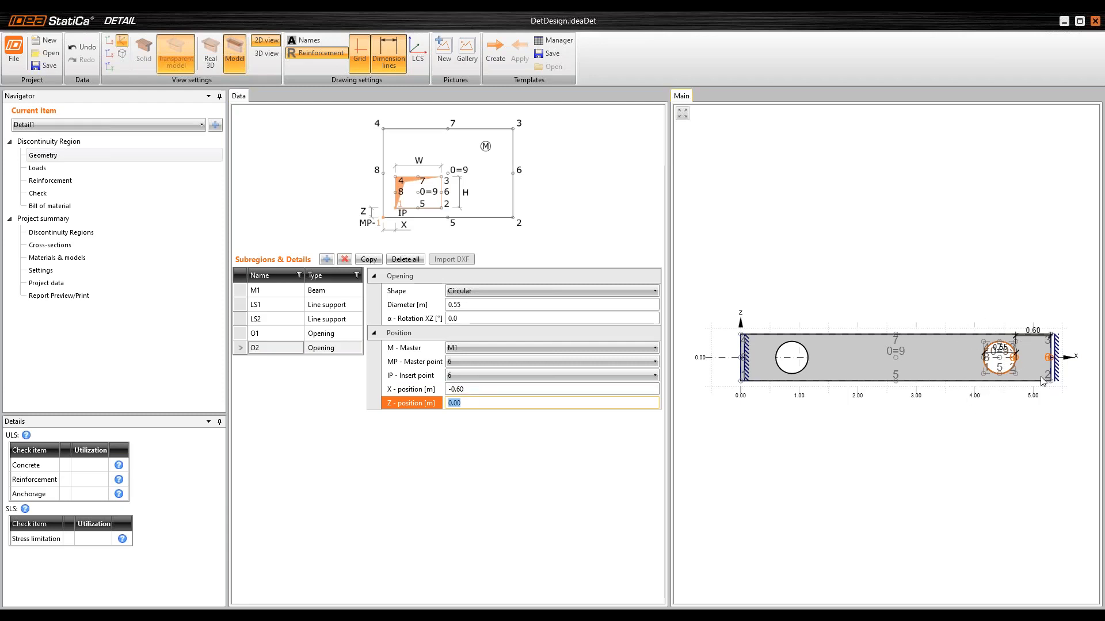
pyautogui.click(306, 410)
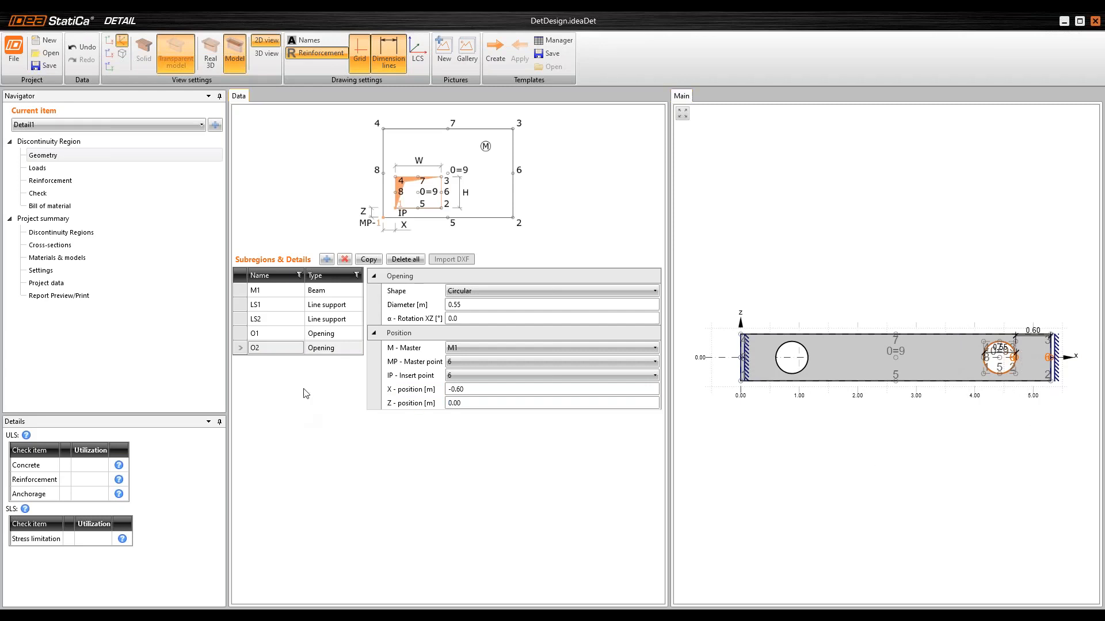
# Add a hanging load transfer device to the beam with L1, L2 and L3 each set to 0.50 m
pyautogui.click(326, 259)
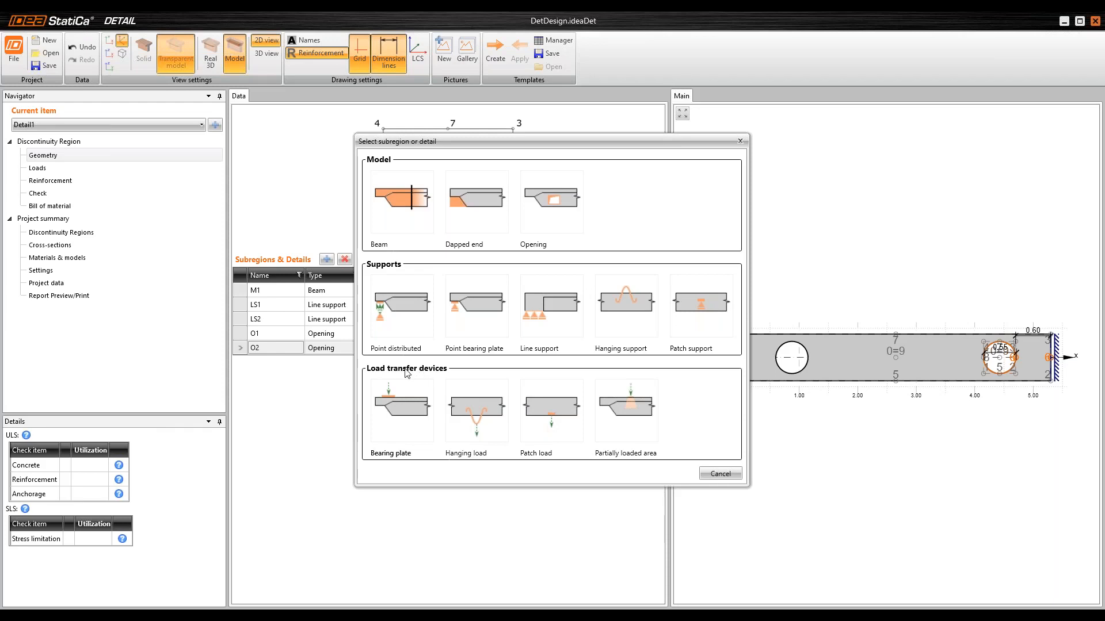
pyautogui.click(477, 414)
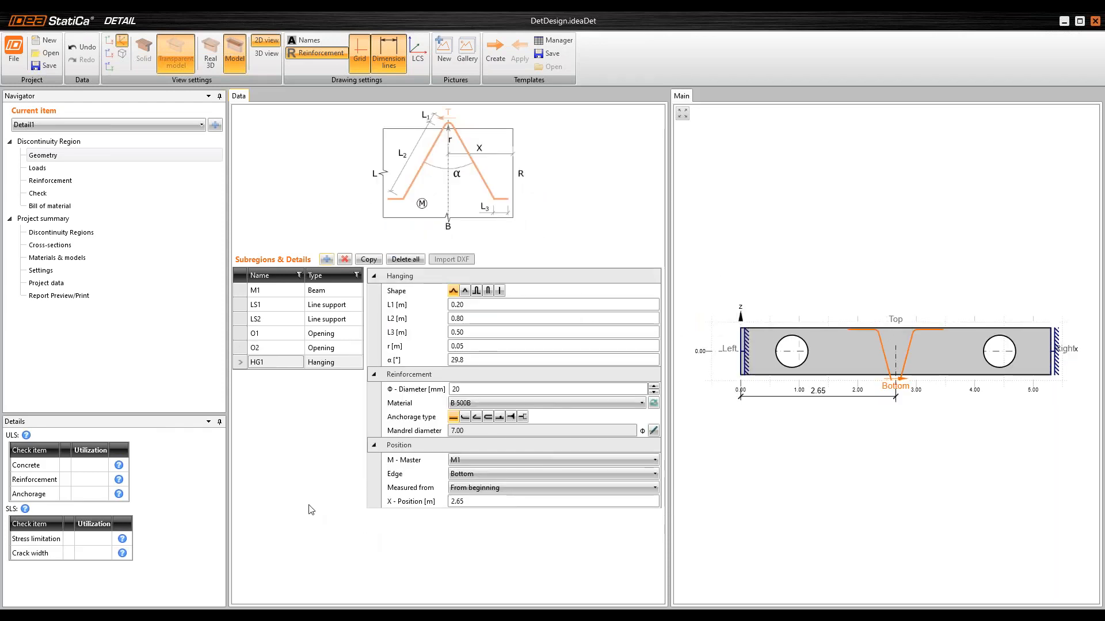
pyautogui.click(410, 304)
pyautogui.write('0,5')
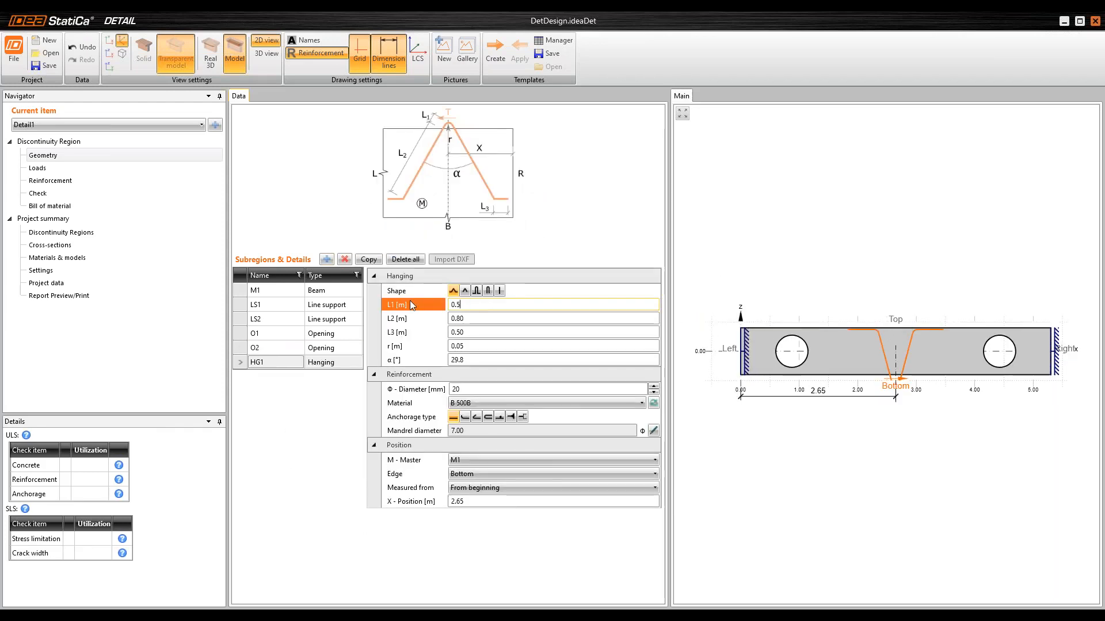
pyautogui.press('Tab')
pyautogui.write('0,')
pyautogui.press('Tab')
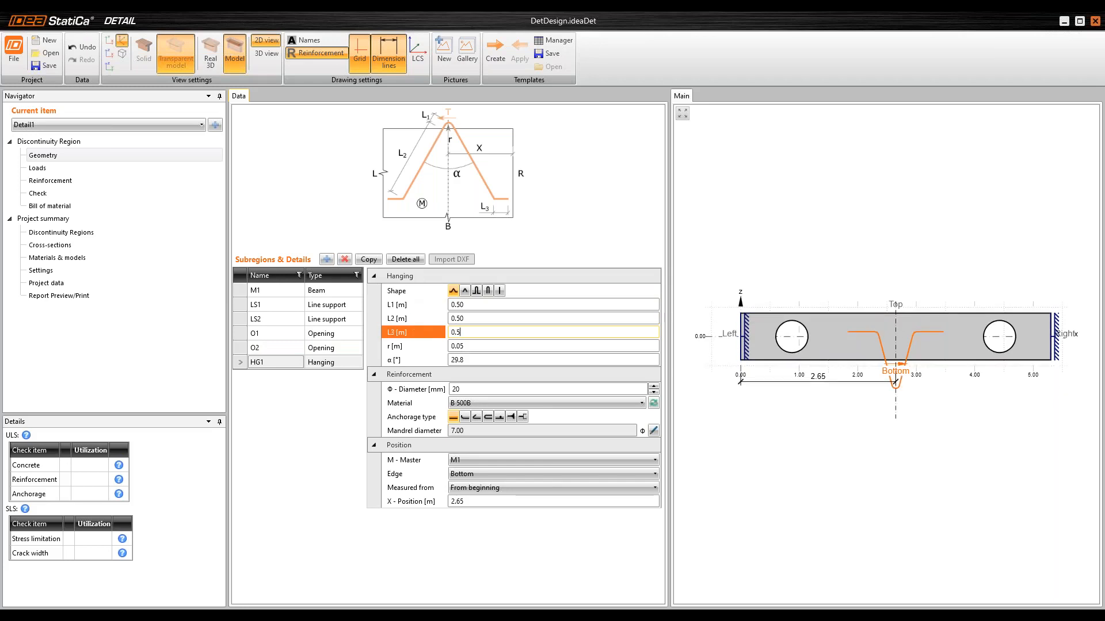
pyautogui.write('0.5')
pyautogui.press('Tab')
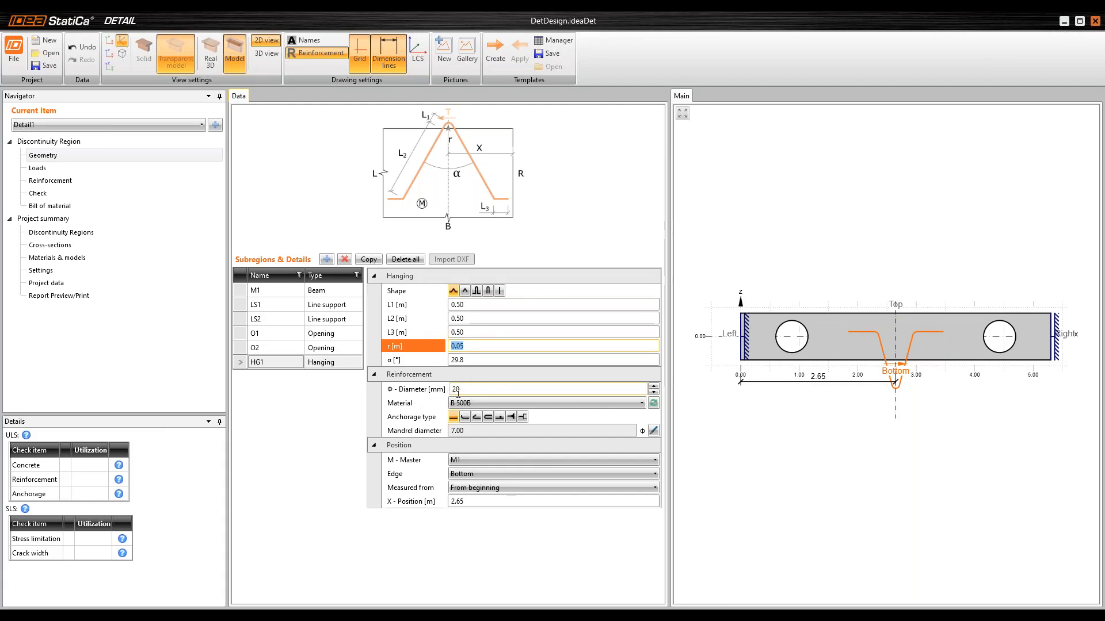
pyautogui.moveTo(843, 446); pyautogui.dragTo(836, 422, button='middle')
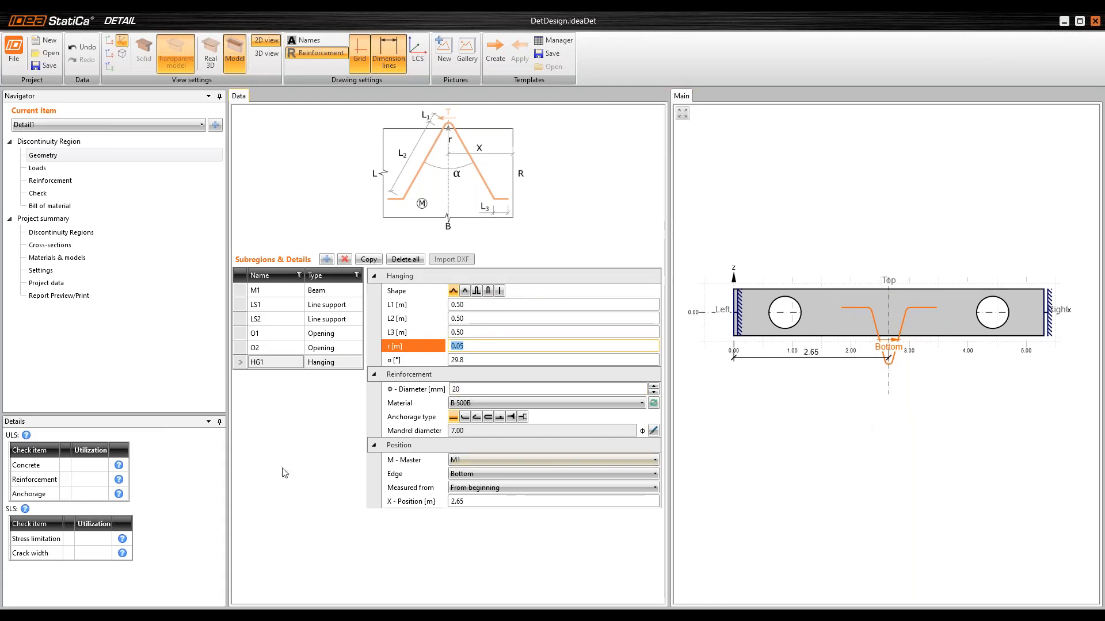
# Display the beam in the real 3D view with a wider model area to inspect the hanging and openings
pyautogui.click(216, 63)
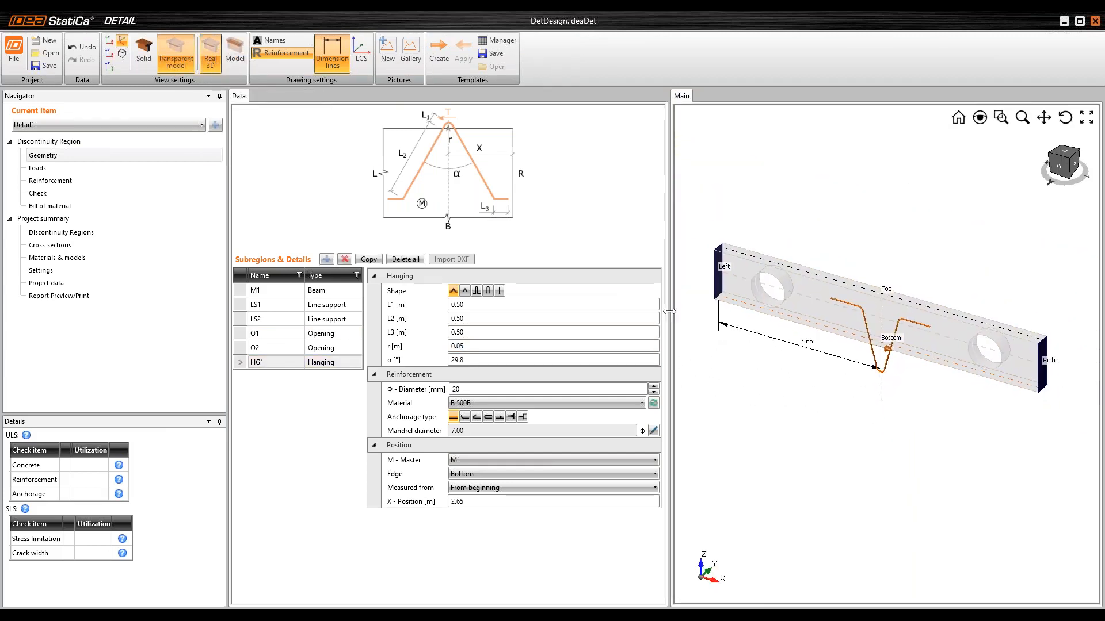
pyautogui.moveTo(668, 312); pyautogui.dragTo(537, 311)
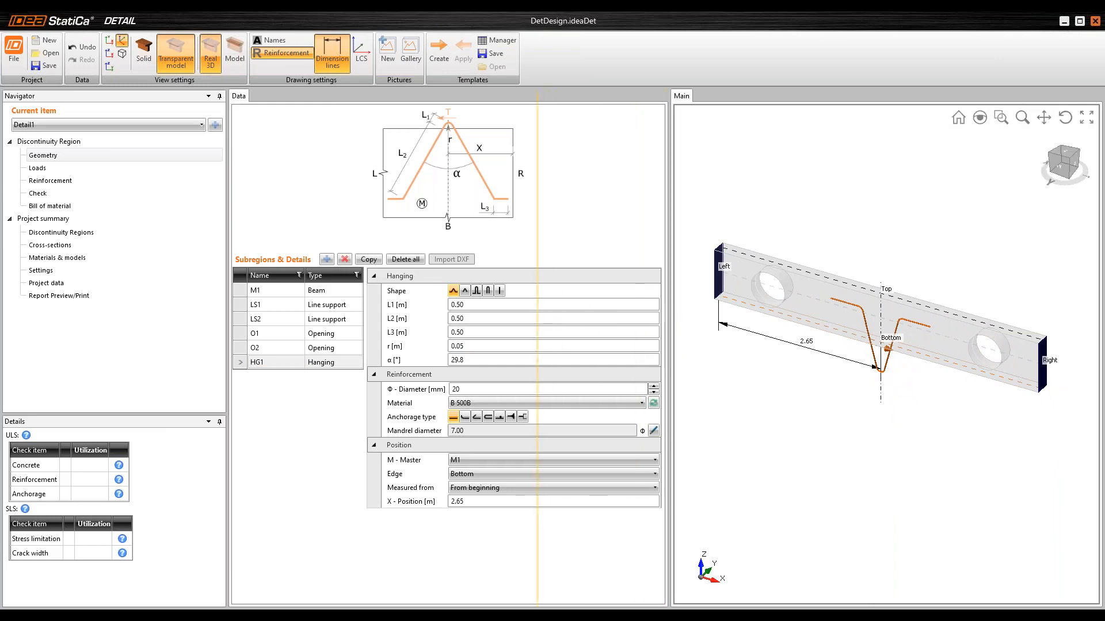
pyautogui.scroll(2, 803, 299)
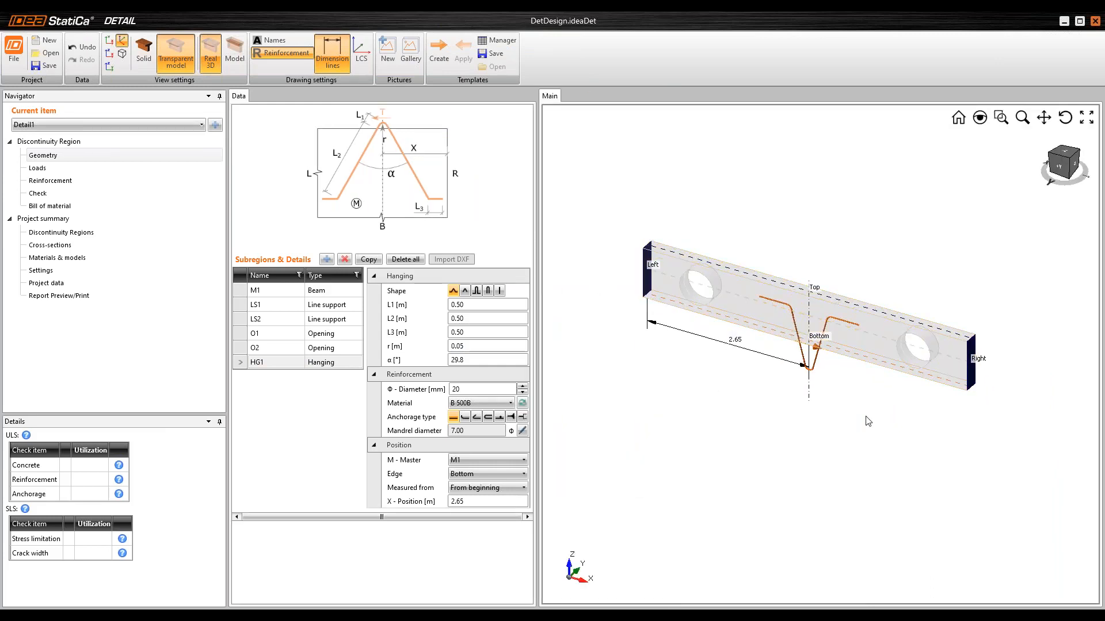
pyautogui.moveTo(703, 320)
pyautogui.mouseDown(button='middle')
pyautogui.moveTo(733, 337)
pyautogui.moveTo(722, 318)
pyautogui.mouseUp(button='middle')
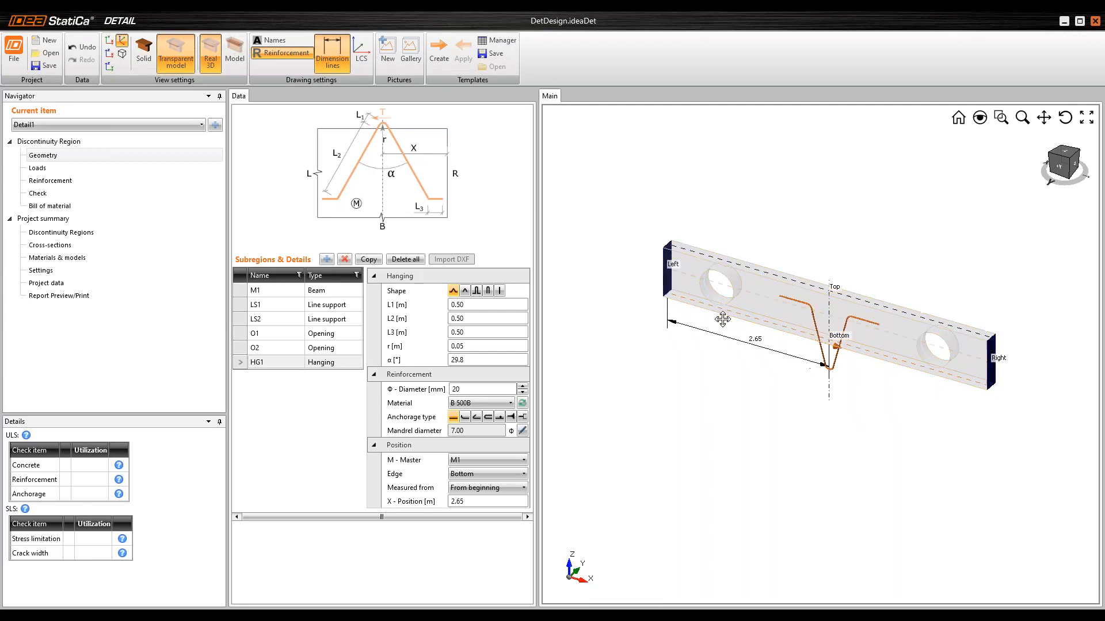
pyautogui.moveTo(545, 259); pyautogui.dragTo(576, 246)
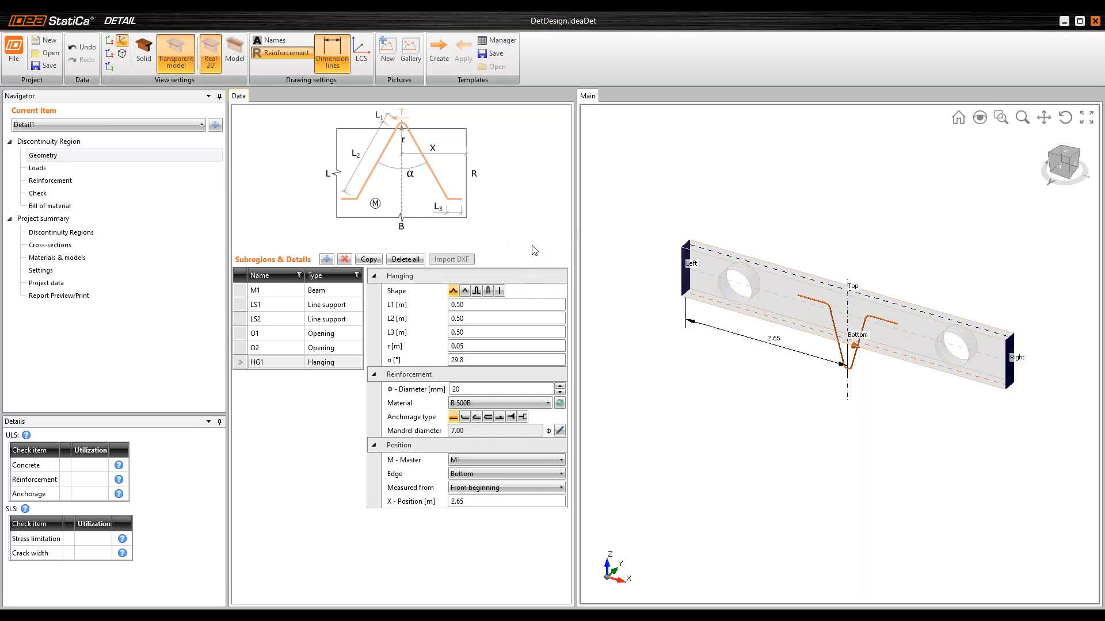
# Examine the loads on the beam for the SW, Live load and Concentrated load cases
pyautogui.click(46, 170)
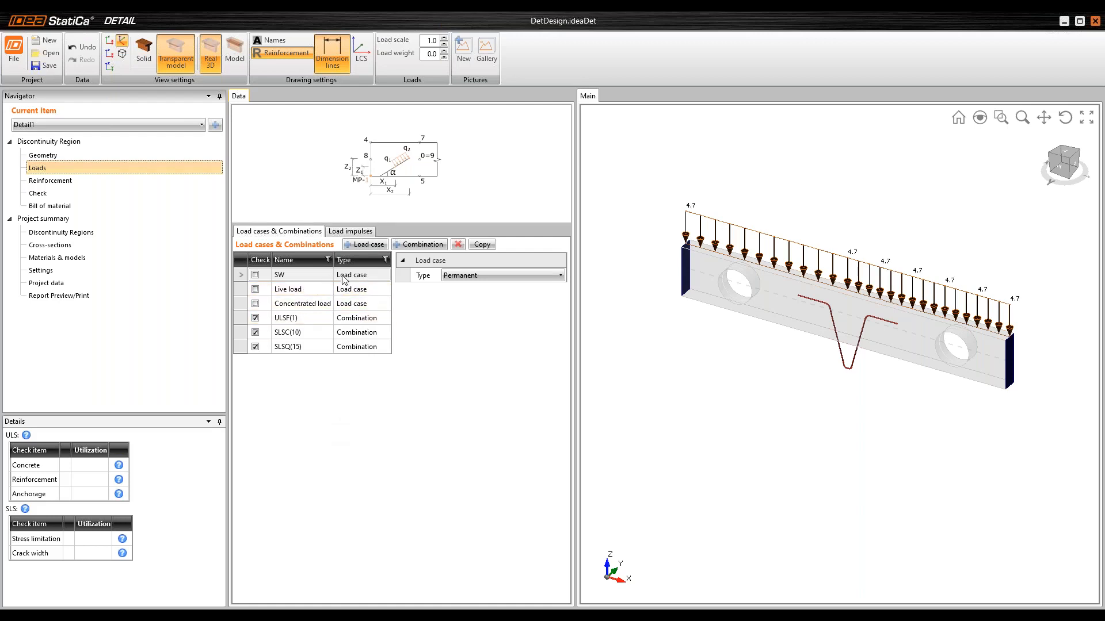
pyautogui.click(315, 279)
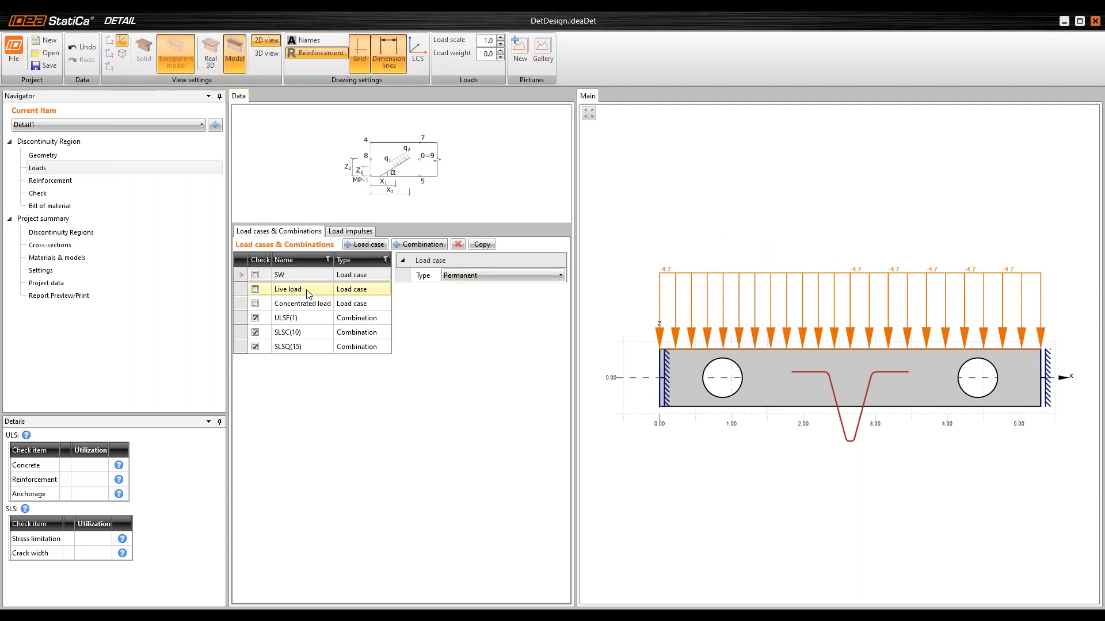
pyautogui.doubleClick(307, 289)
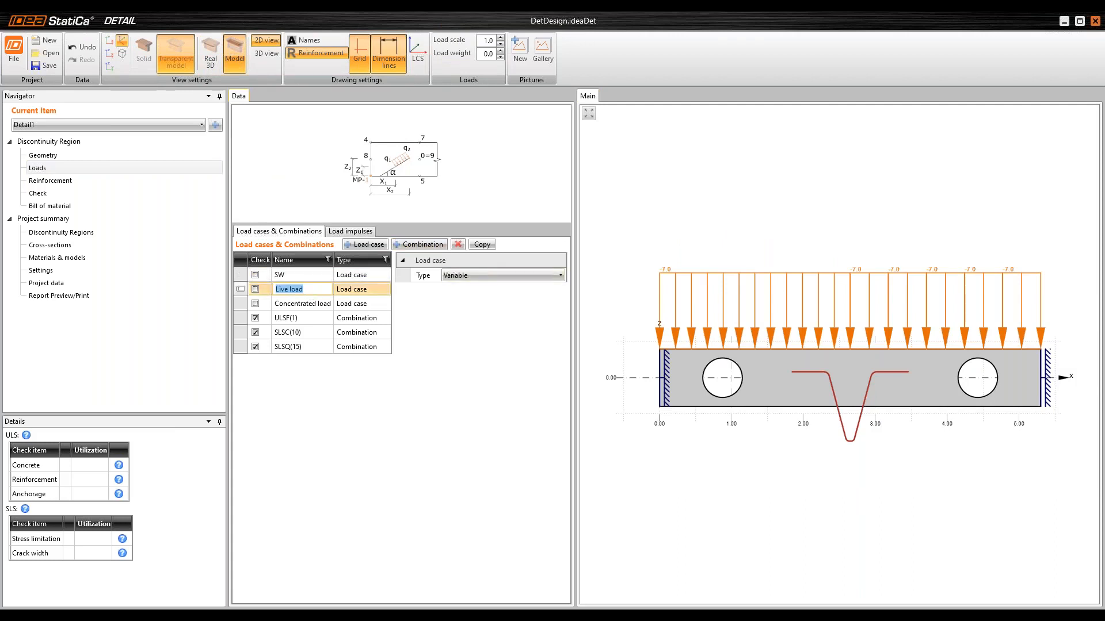
pyautogui.doubleClick(299, 275)
pyautogui.click(302, 289)
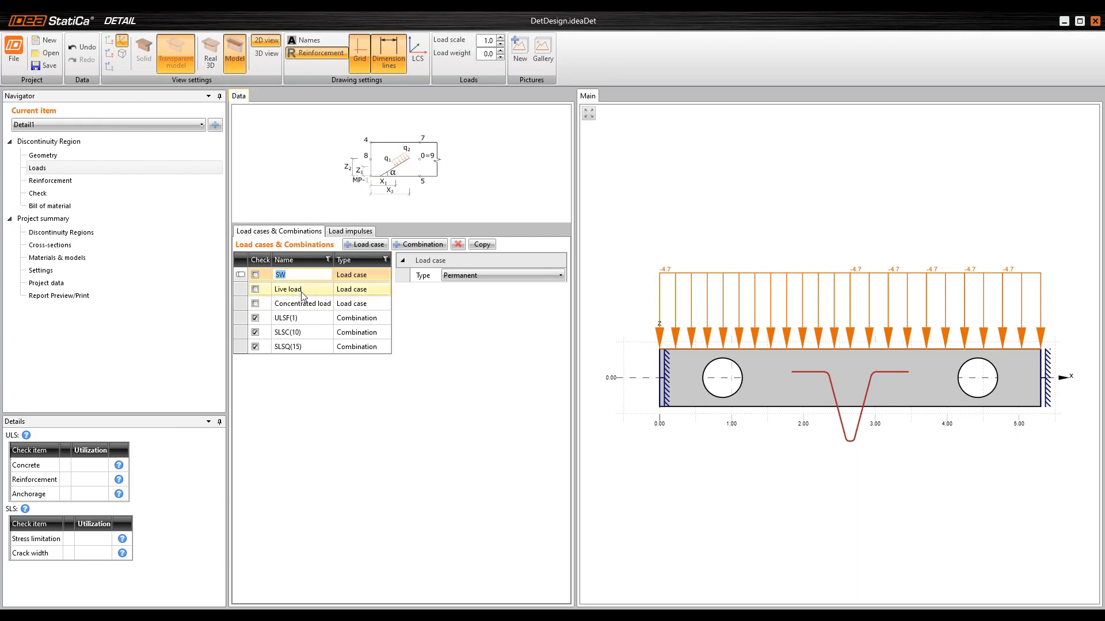
pyautogui.click(302, 290)
pyautogui.click(317, 303)
pyautogui.click(317, 304)
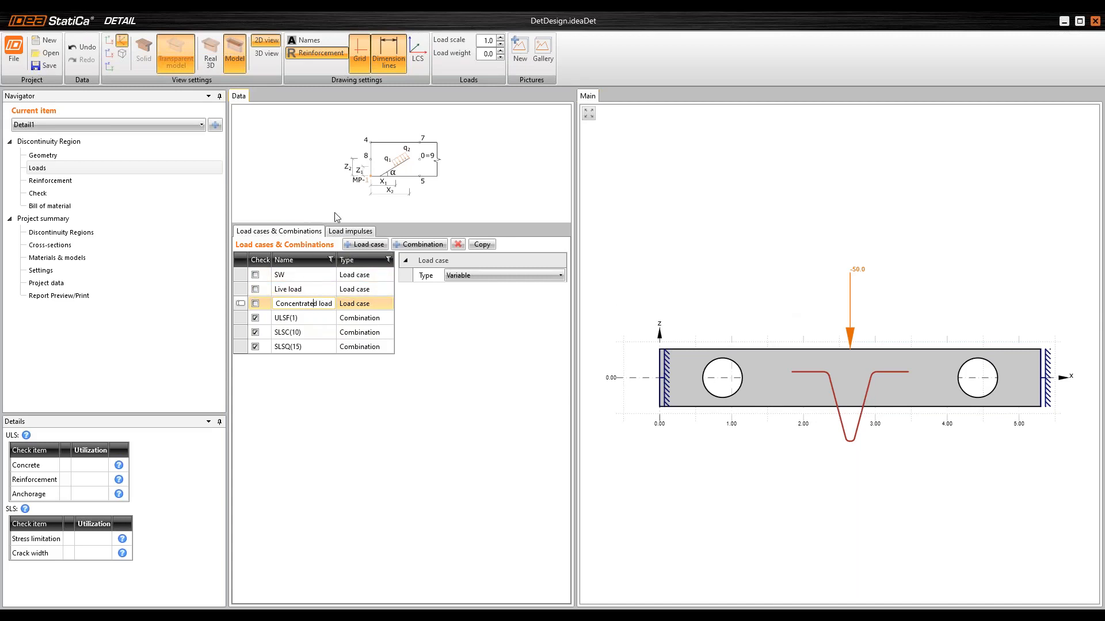
# Assign the hanging HG1 as the transmitting device for the point load in the Concentrated load case
pyautogui.click(342, 231)
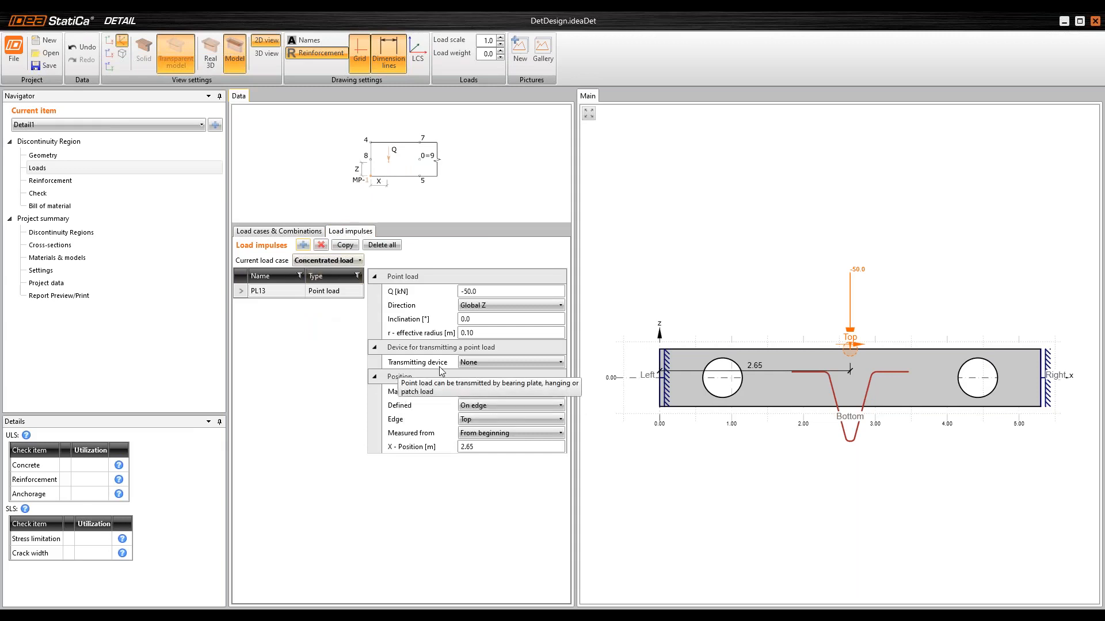
pyautogui.click(507, 363)
pyautogui.click(484, 387)
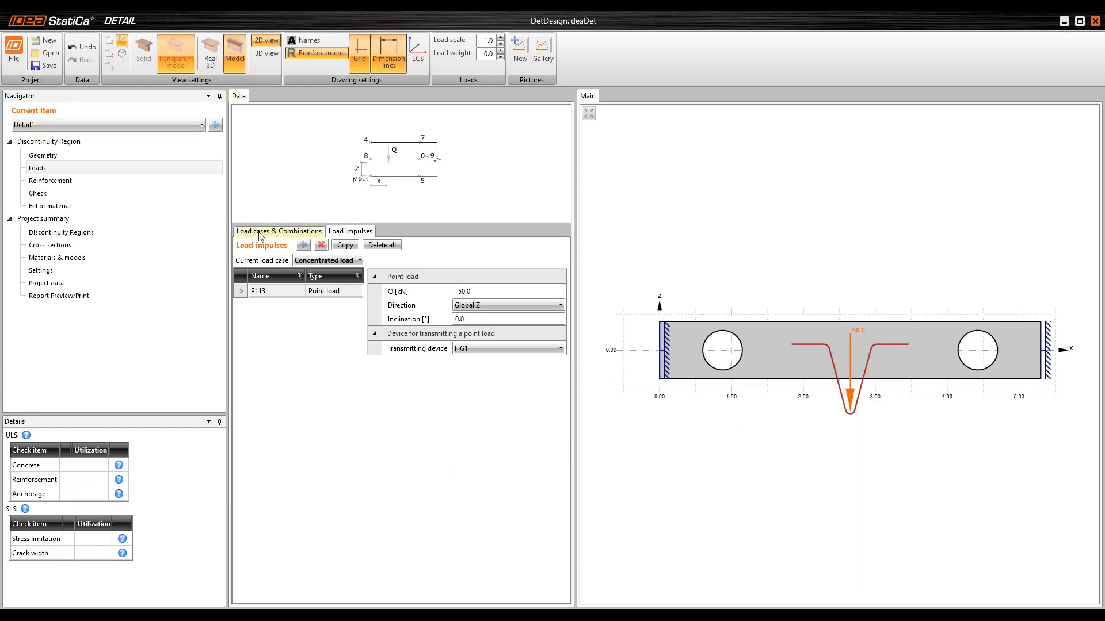
# Review the ULSF(1) combination and the partial factors of the load cases in the nonlinear combinations
pyautogui.click(296, 231)
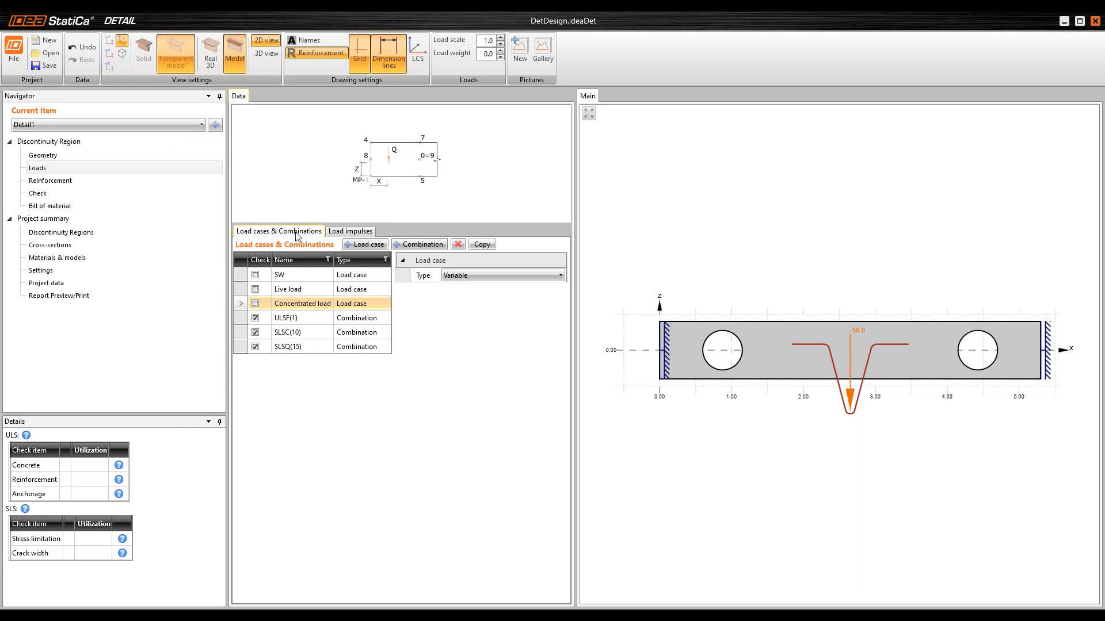
pyautogui.click(309, 319)
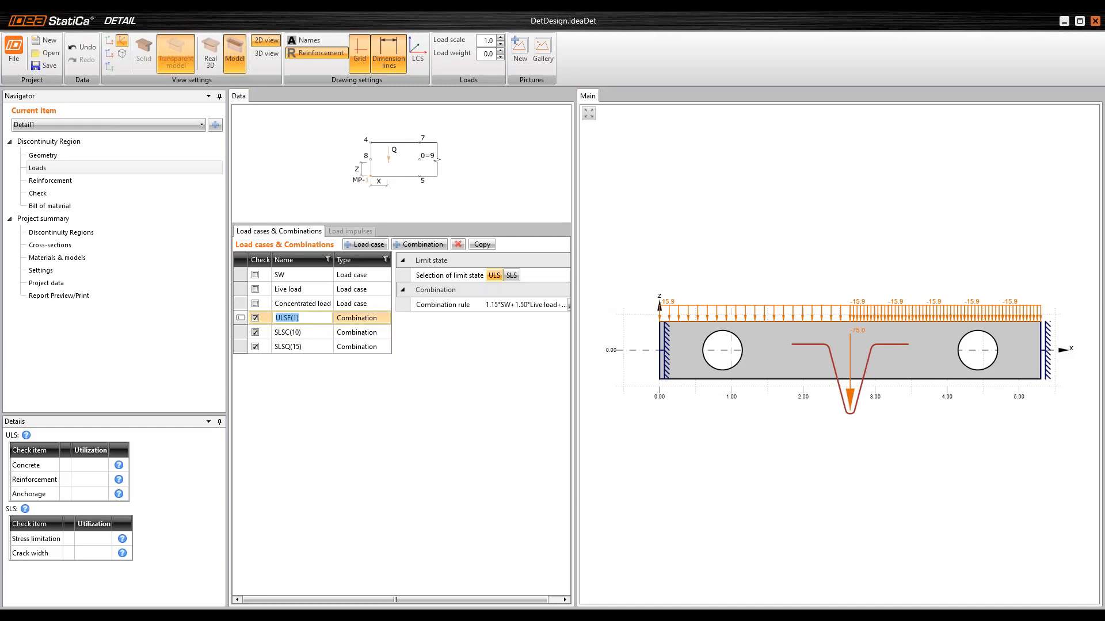
pyautogui.moveTo(574, 317); pyautogui.dragTo(601, 316)
pyautogui.click(586, 304)
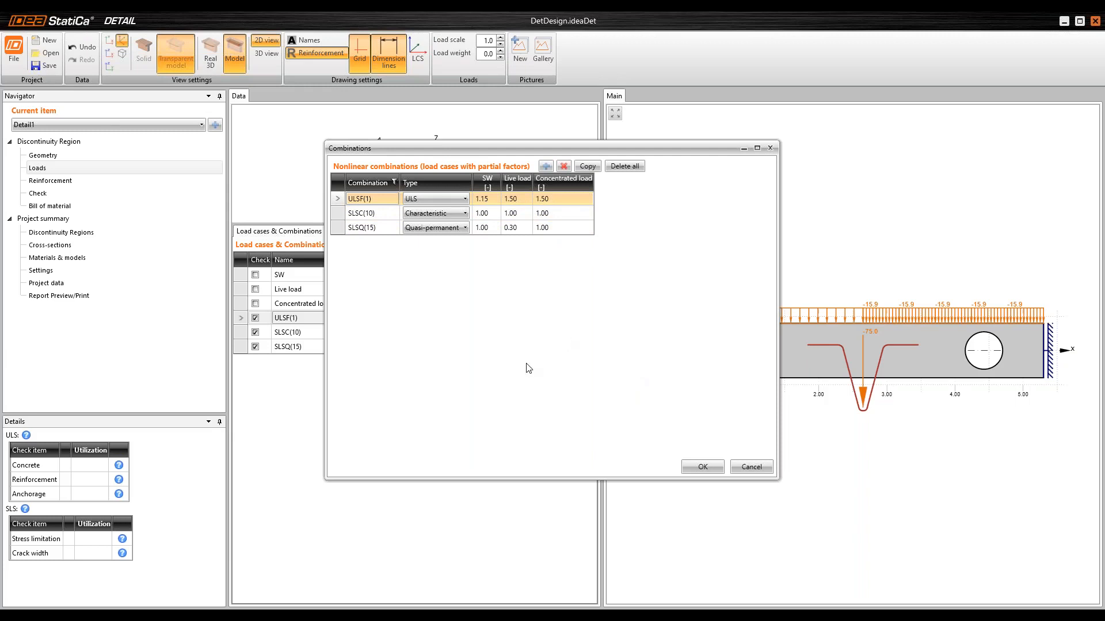
pyautogui.click(703, 467)
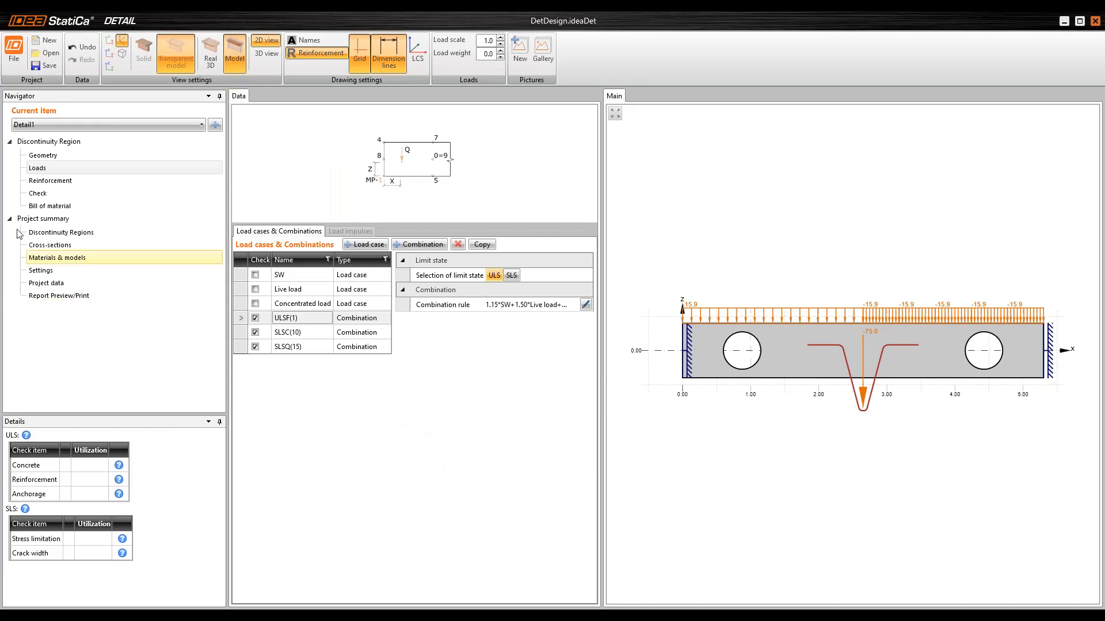
# Apply the vyztuz-webinar reinforcement template to the beam
pyautogui.click(69, 182)
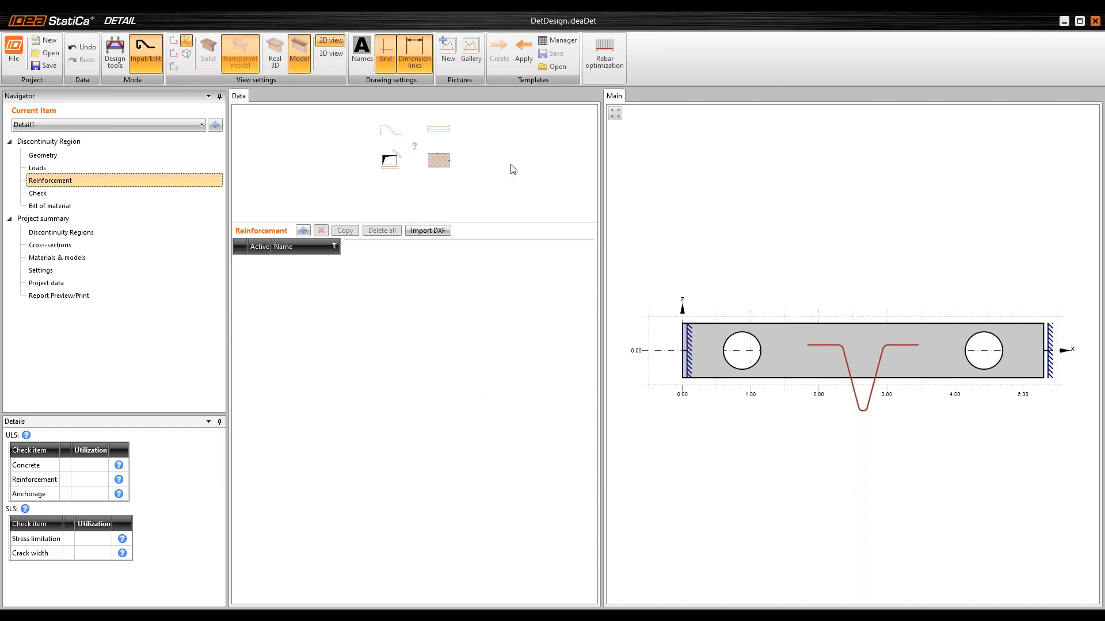
pyautogui.click(528, 61)
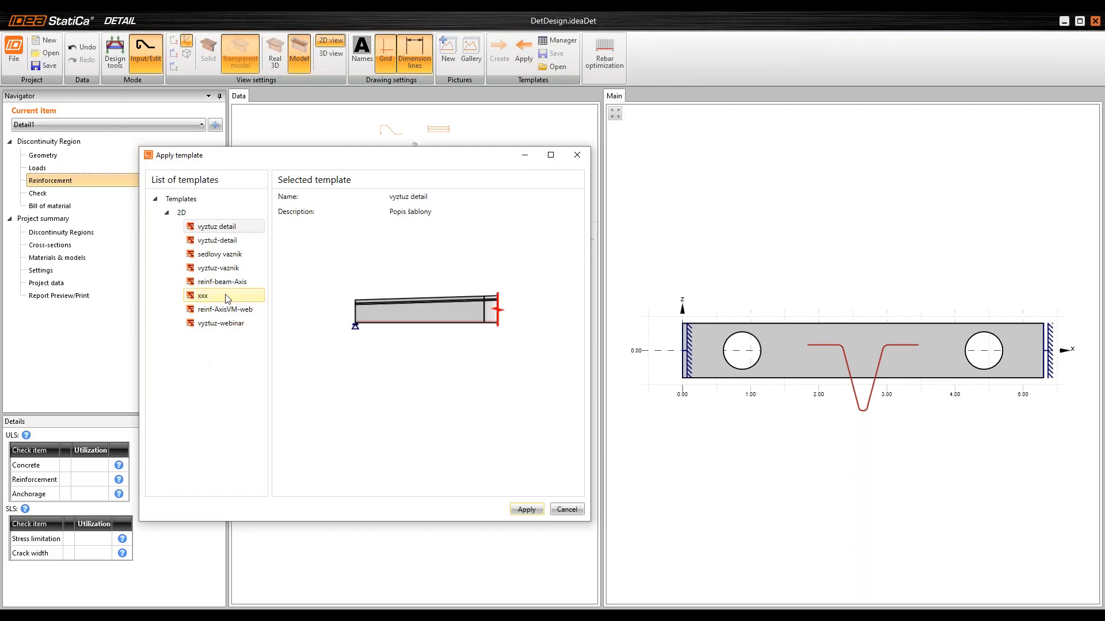
pyautogui.click(230, 326)
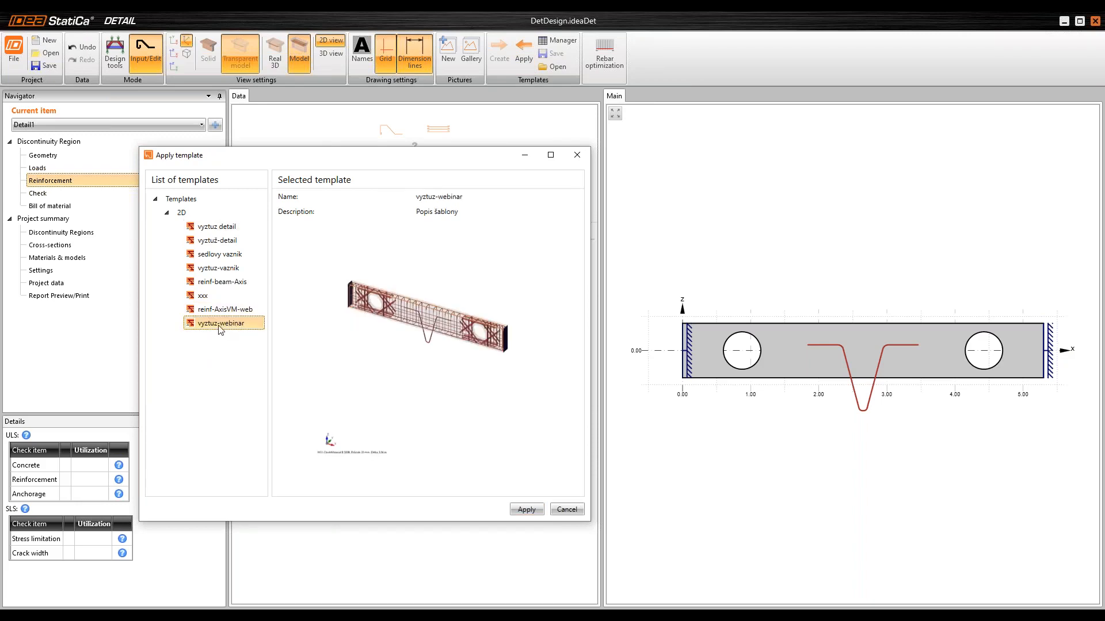
pyautogui.click(526, 509)
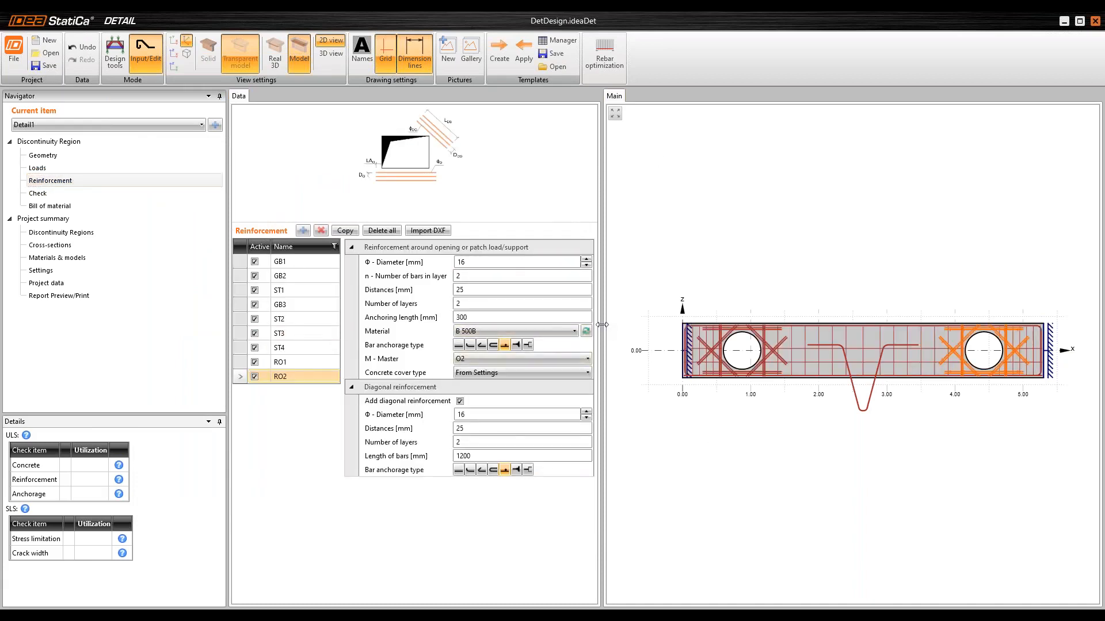
# Review the template's stirrup groups ST1 to ST4, bar group GB3 and the opening reinforcement RO1 and RO2 in a wider model area
pyautogui.moveTo(602, 325)
pyautogui.mouseDown()
pyautogui.moveTo(546, 325)
pyautogui.moveTo(566, 325)
pyautogui.mouseUp()
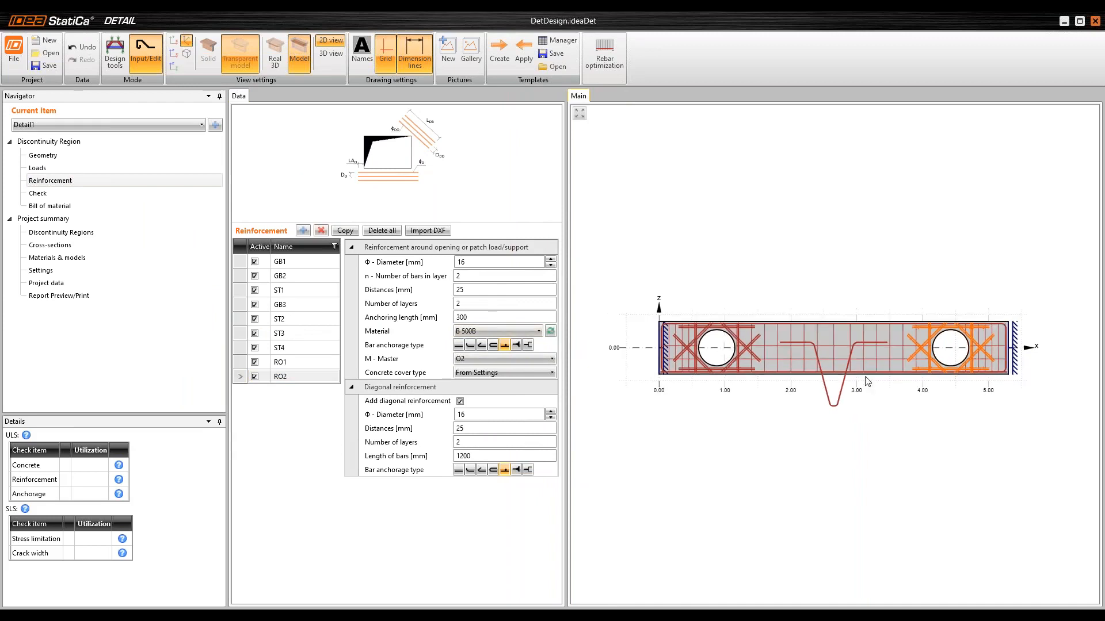
pyautogui.moveTo(863, 376); pyautogui.dragTo(832, 330, button='middle')
pyautogui.scroll(2, 777, 305)
pyautogui.moveTo(745, 302); pyautogui.dragTo(765, 299, button='middle')
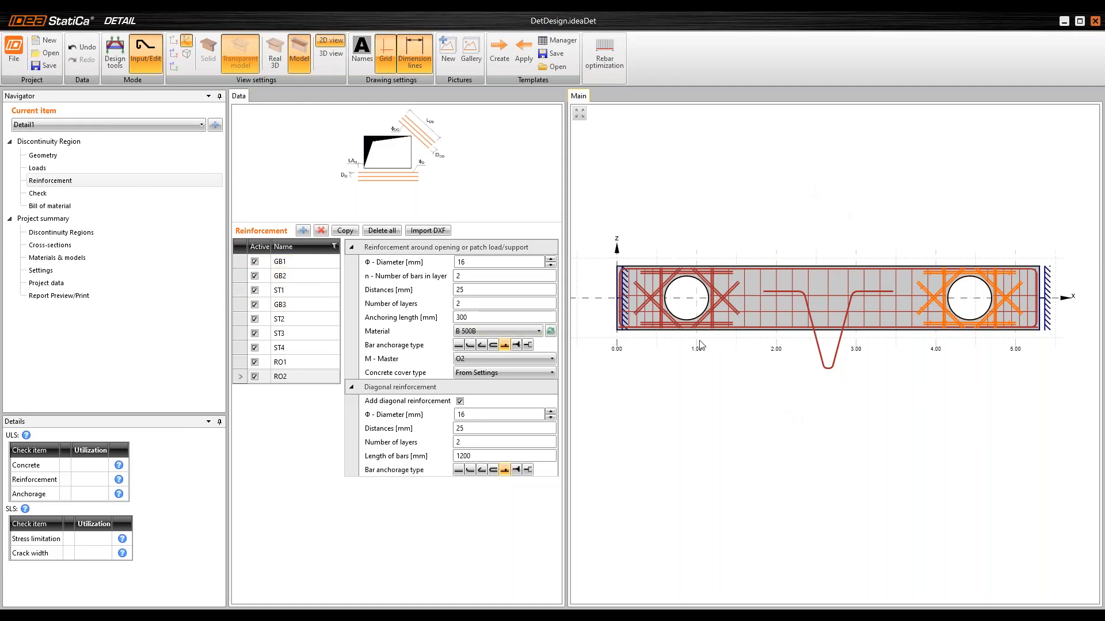
pyautogui.click(306, 292)
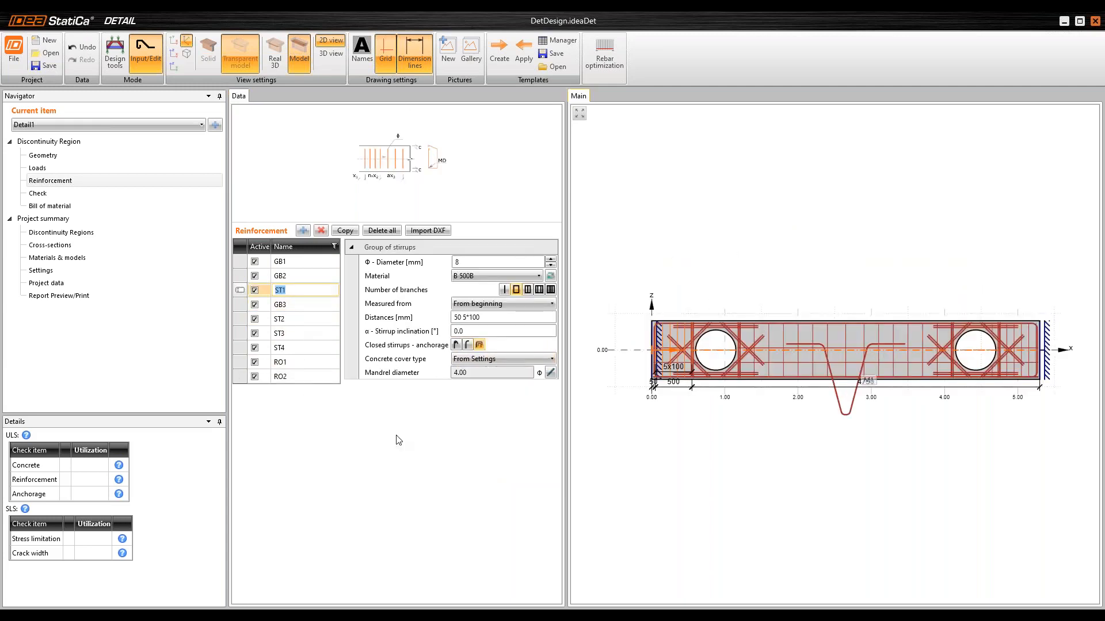
pyautogui.click(303, 307)
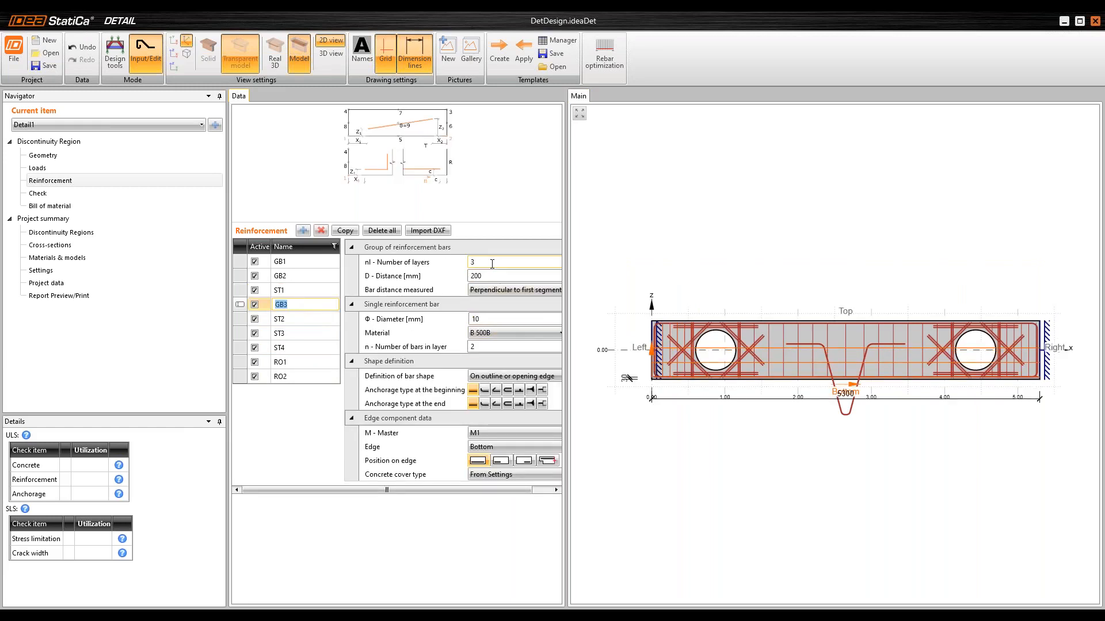
pyautogui.click(303, 321)
pyautogui.click(299, 334)
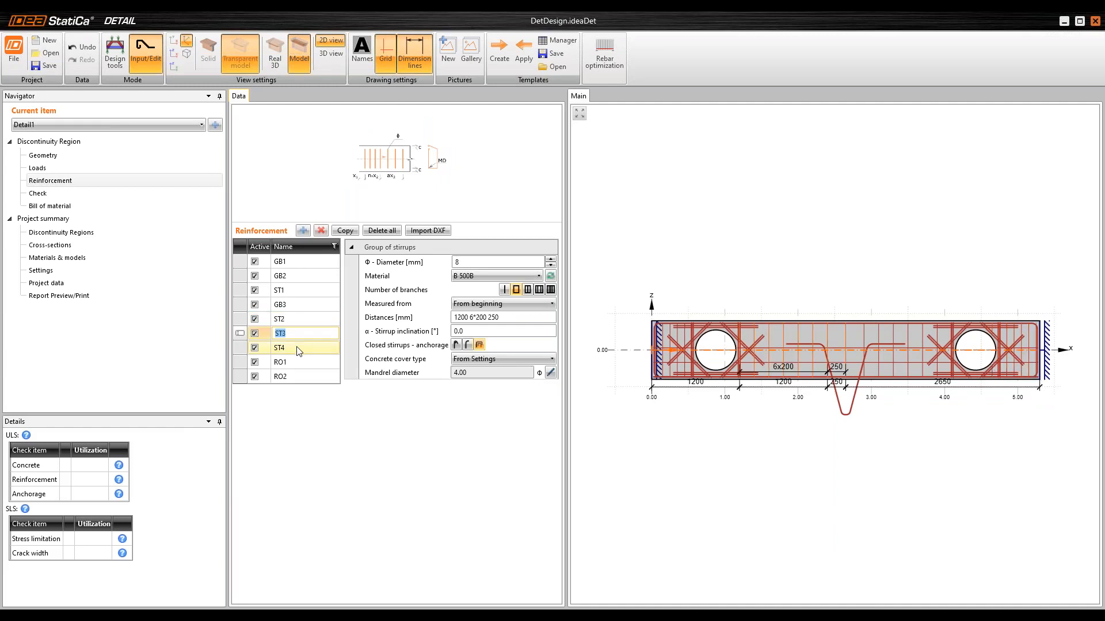
pyautogui.click(299, 348)
pyautogui.click(301, 364)
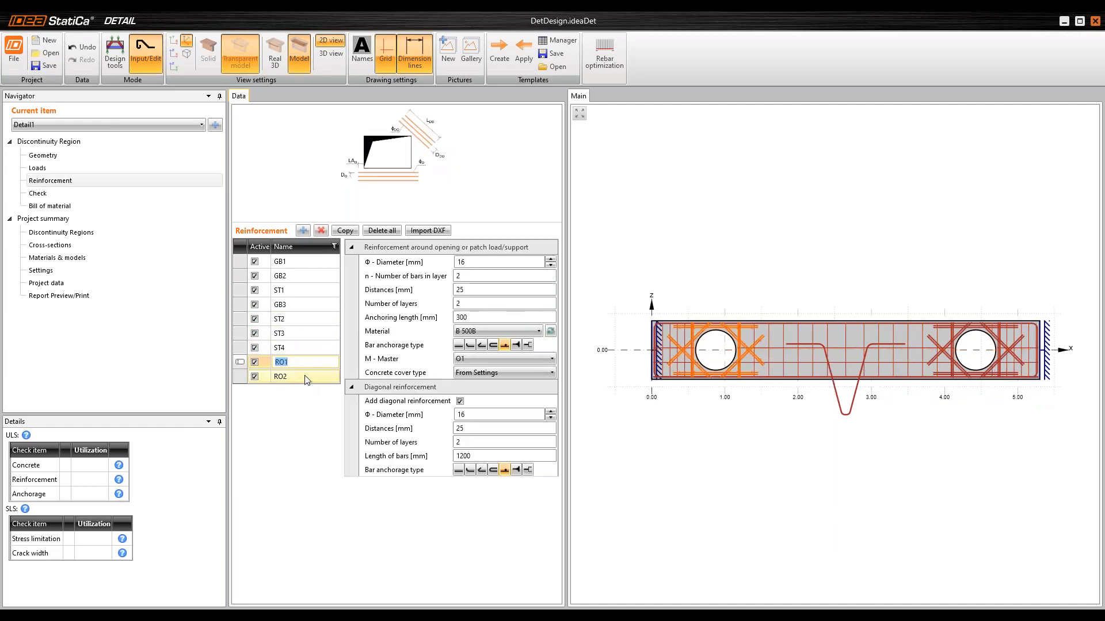
pyautogui.click(307, 379)
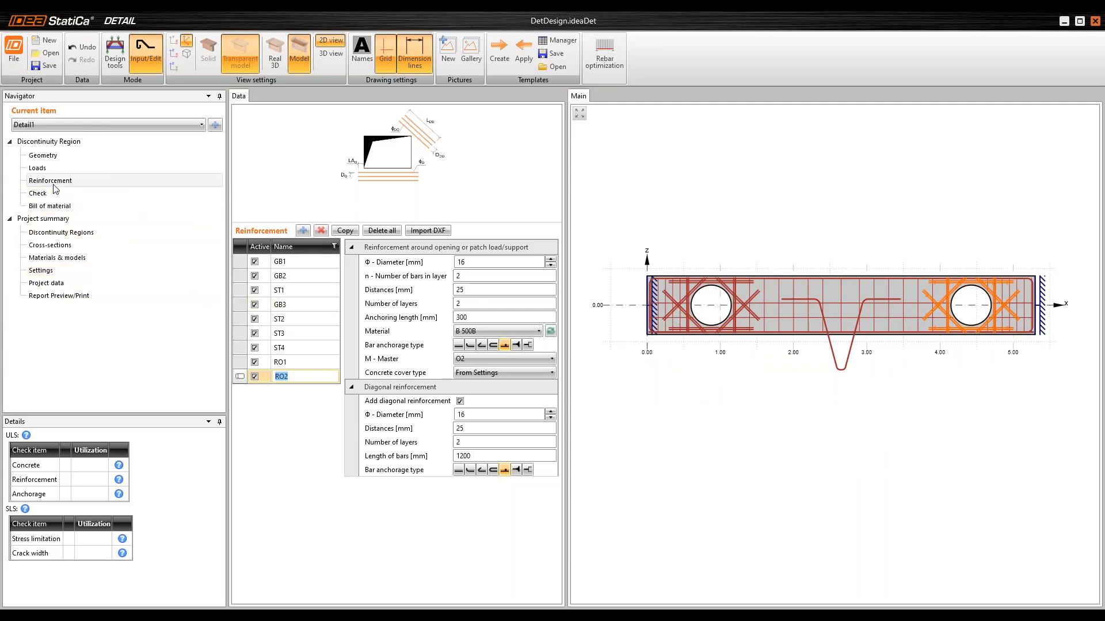
# Open the beam's structural check, and switch to the calculated project RC-Beam-det.ideaDet
pyautogui.click(38, 194)
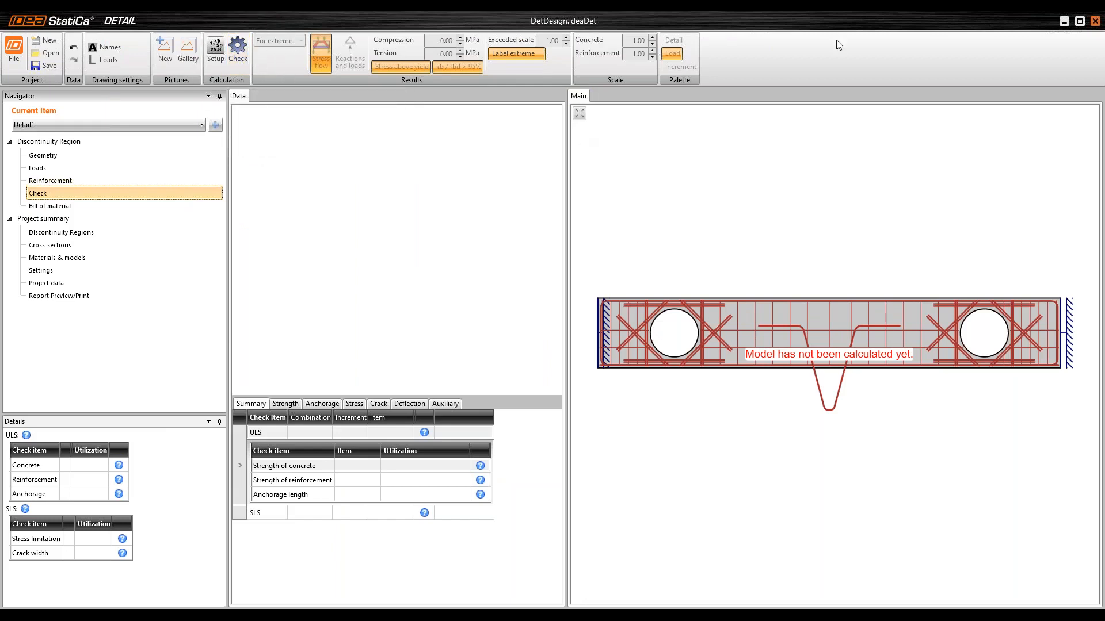
pyautogui.click(1064, 21)
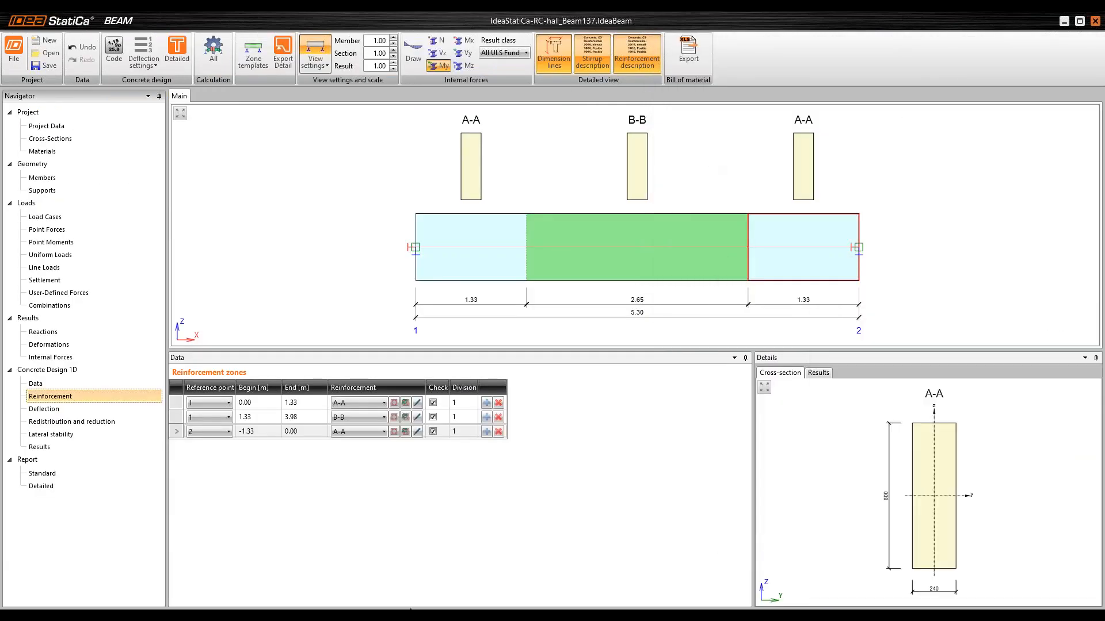
pyautogui.moveTo(410, 608)
pyautogui.click(461, 566)
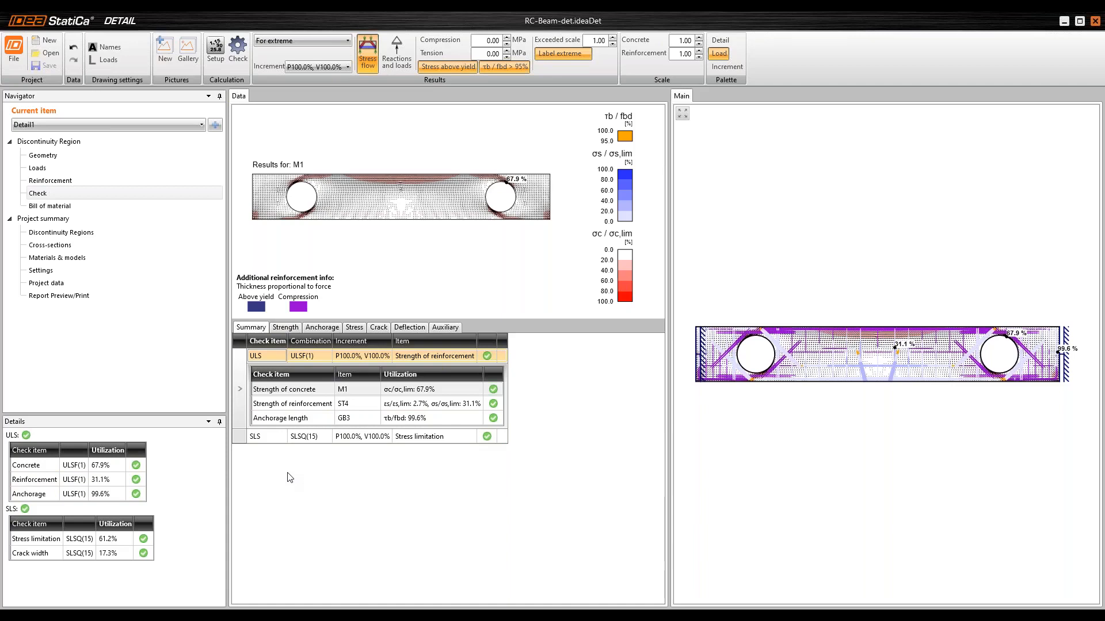
# Examine the concrete strength results, showing the principal stress σc around both openings
pyautogui.click(294, 328)
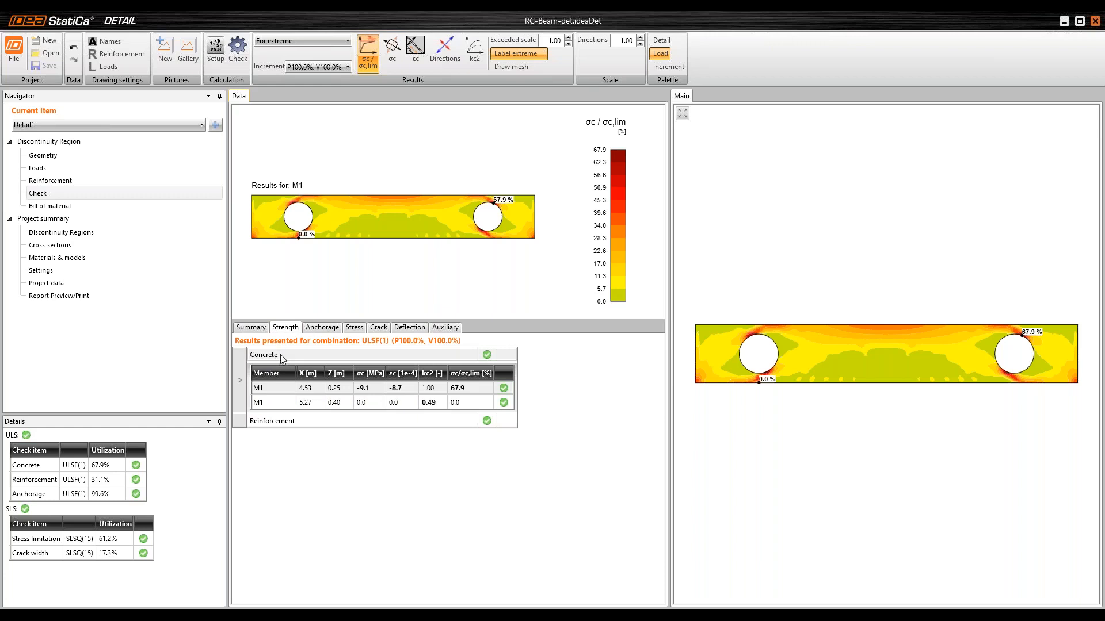
pyautogui.click(949, 244)
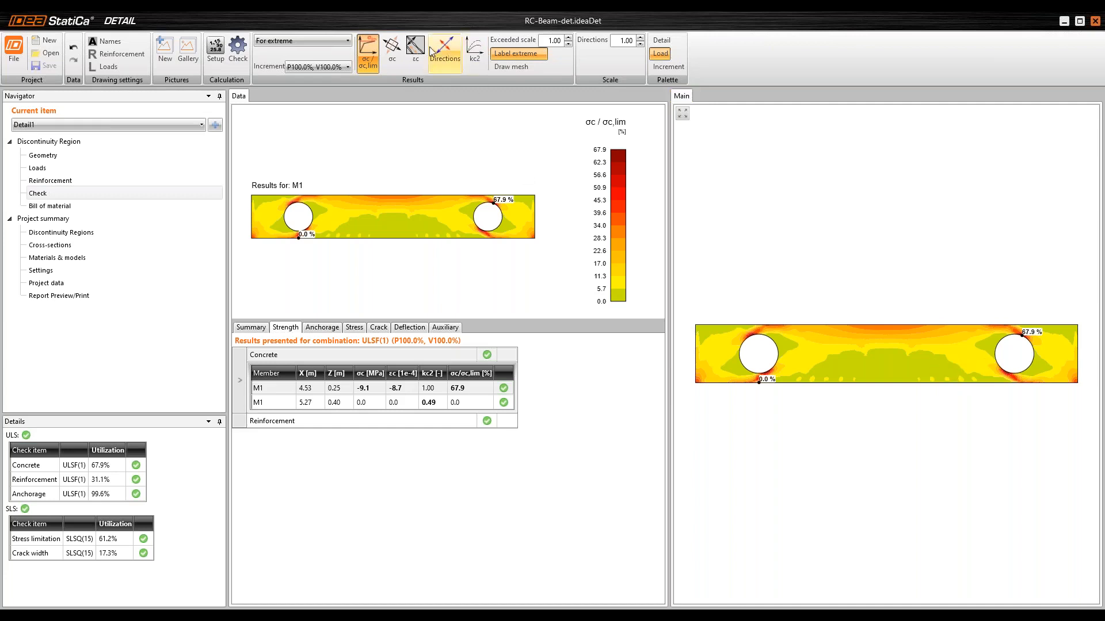
pyautogui.click(397, 60)
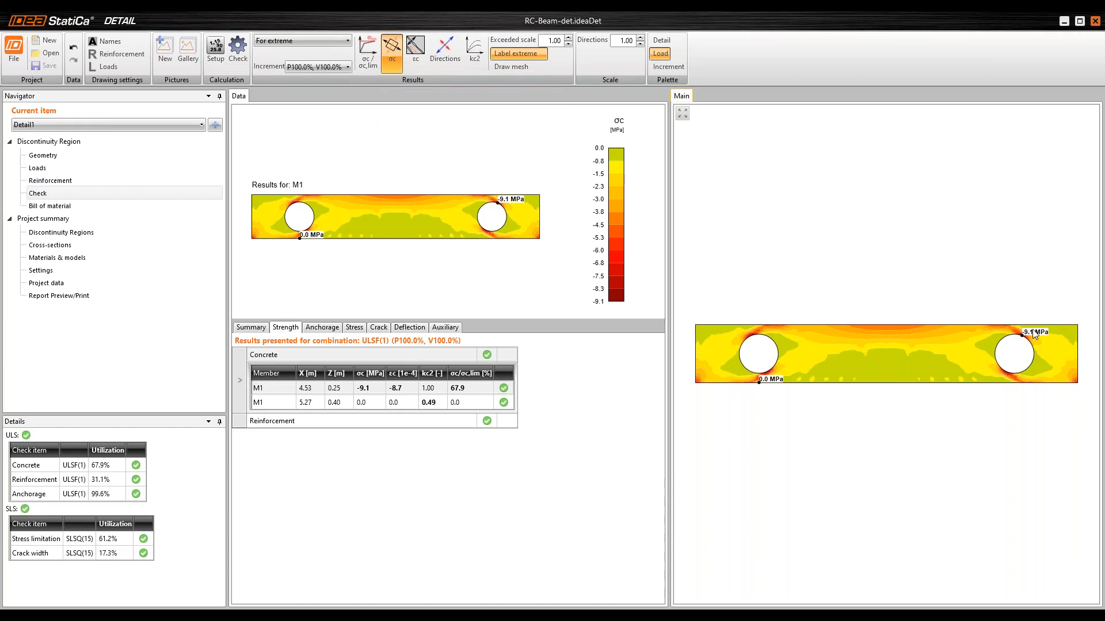
pyautogui.scroll(5, 1021, 326)
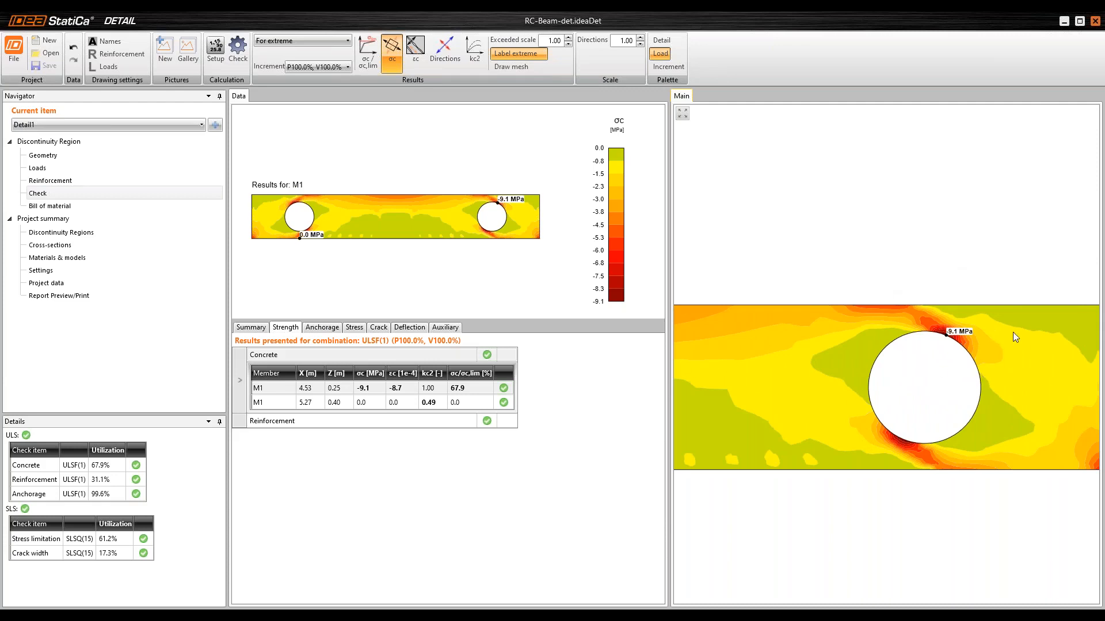
pyautogui.scroll(-3, 938, 368)
pyautogui.scroll(-2, 943, 393)
pyautogui.moveTo(943, 393); pyautogui.dragTo(1045, 378, button='middle')
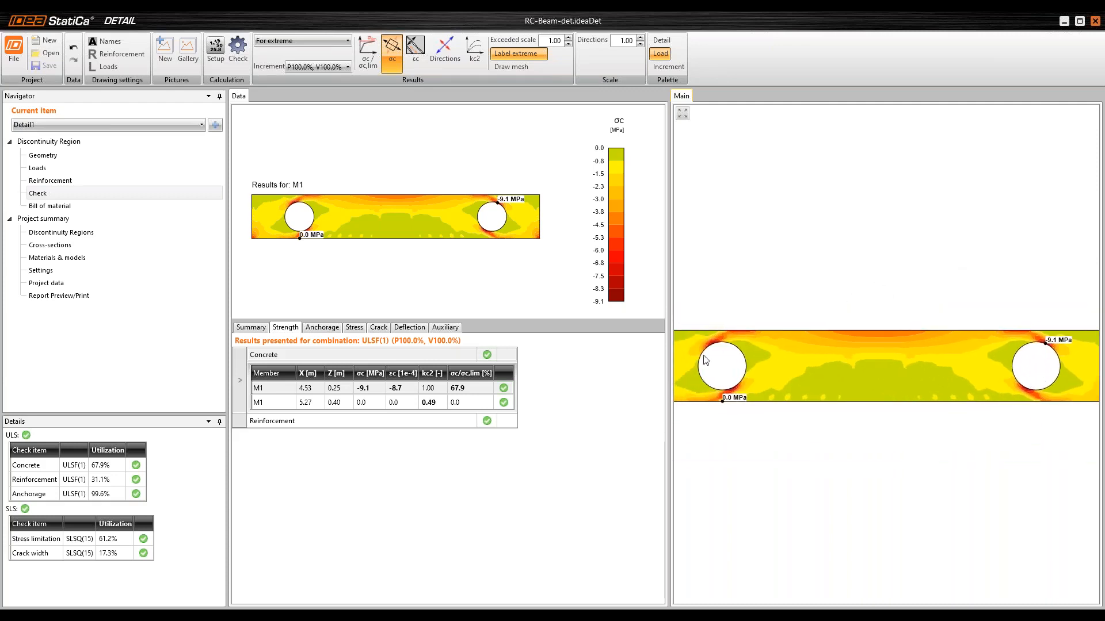
pyautogui.scroll(2, 705, 345)
pyautogui.scroll(-3, 778, 340)
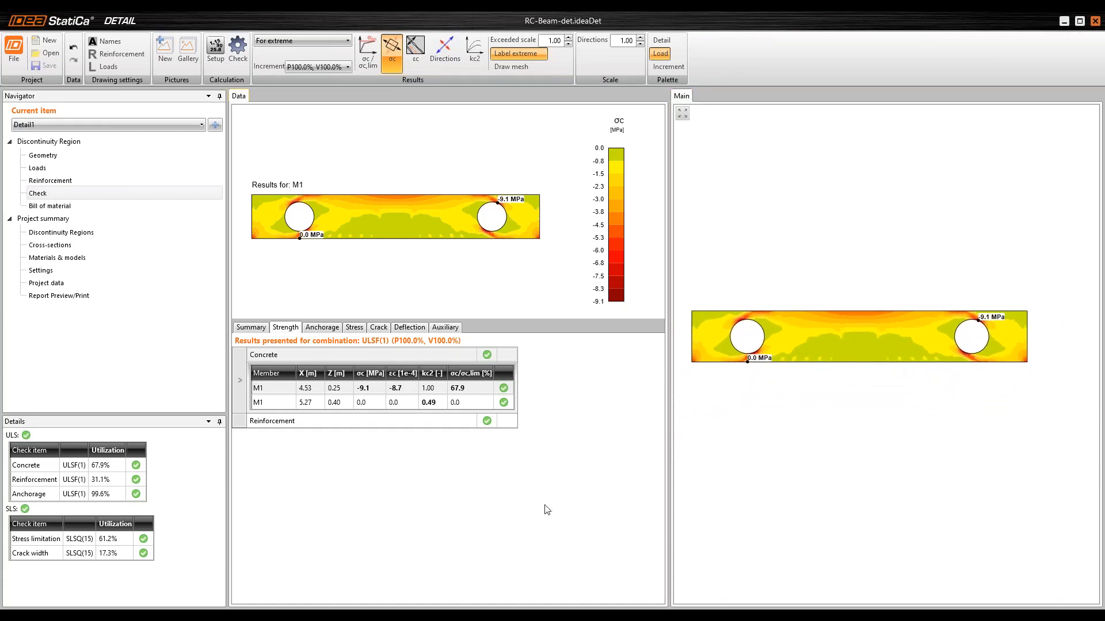
# Examine the reinforcement stress results for stirrup groups ST4 and ST3, and display the beam's deflection
pyautogui.click(241, 426)
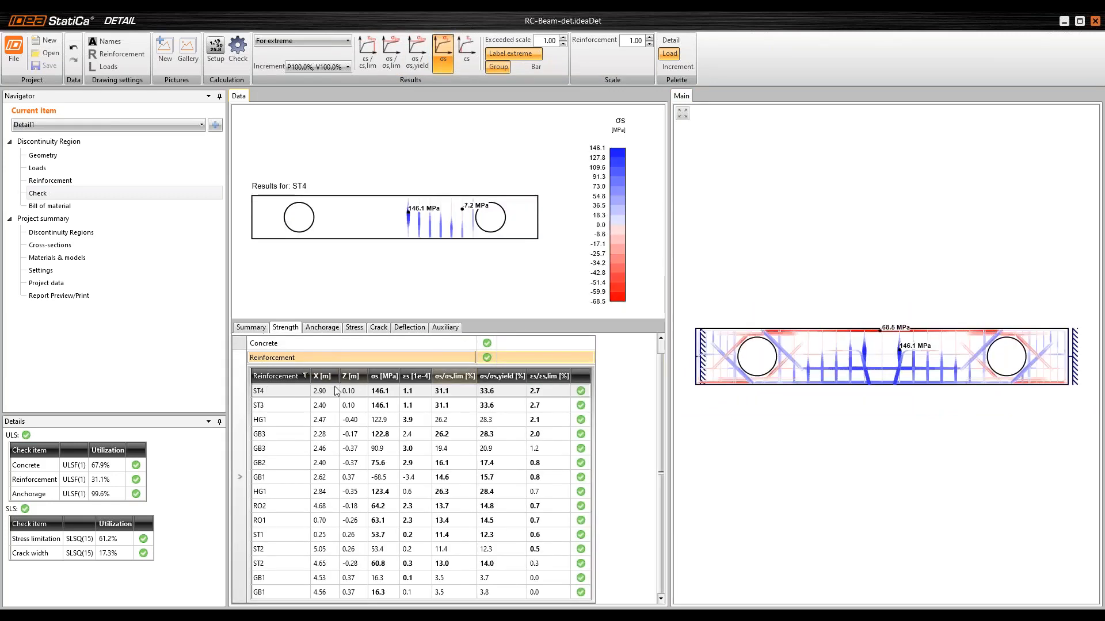
pyautogui.click(290, 392)
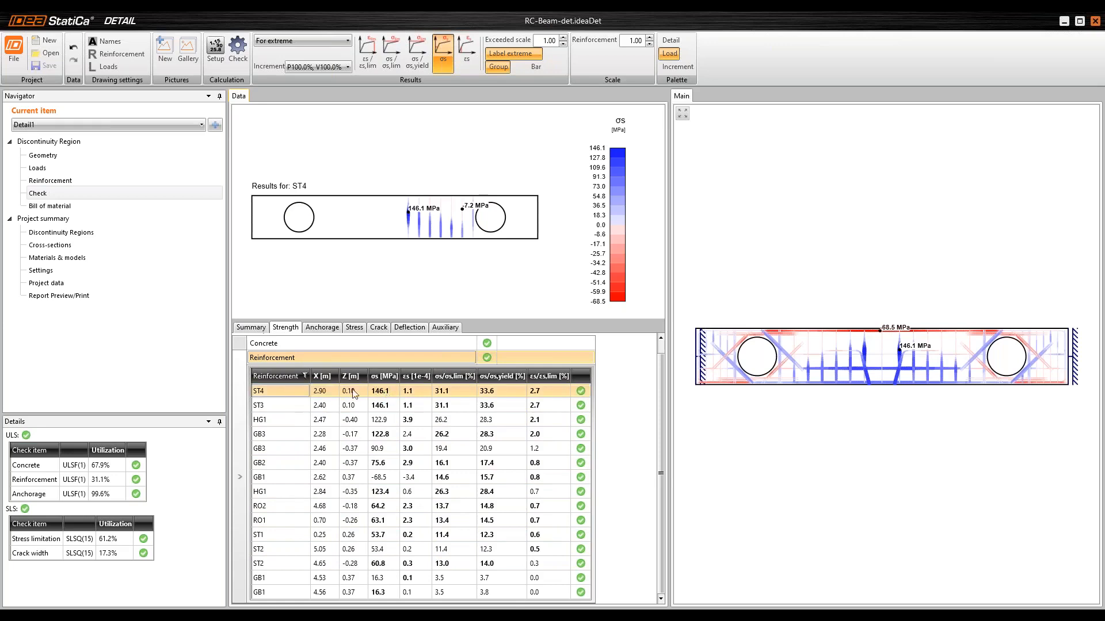
pyautogui.click(290, 405)
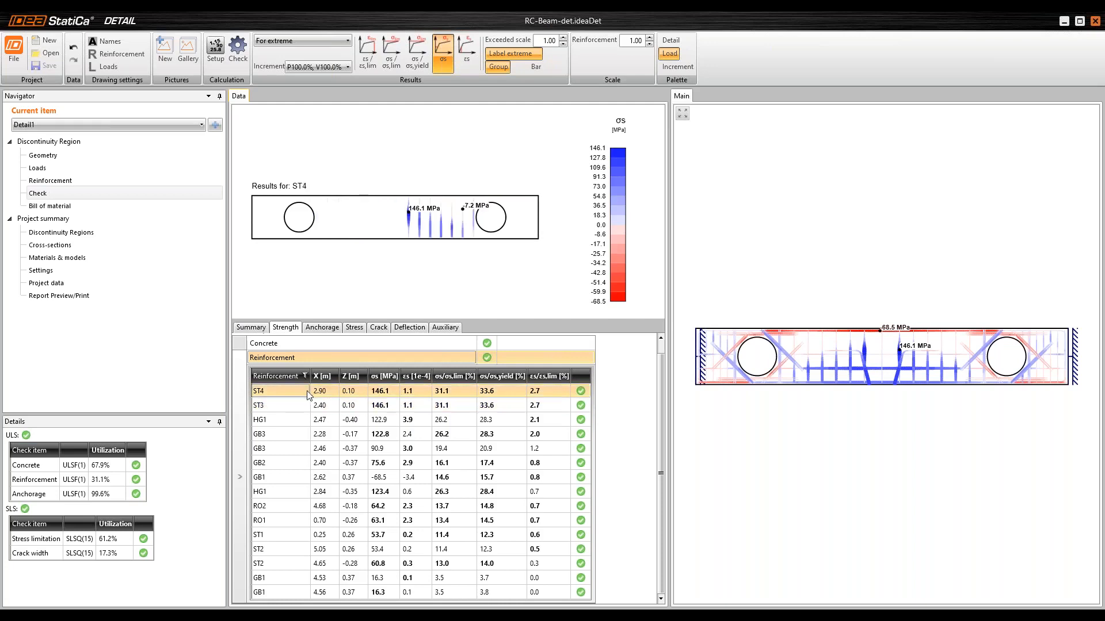
pyautogui.click(867, 401)
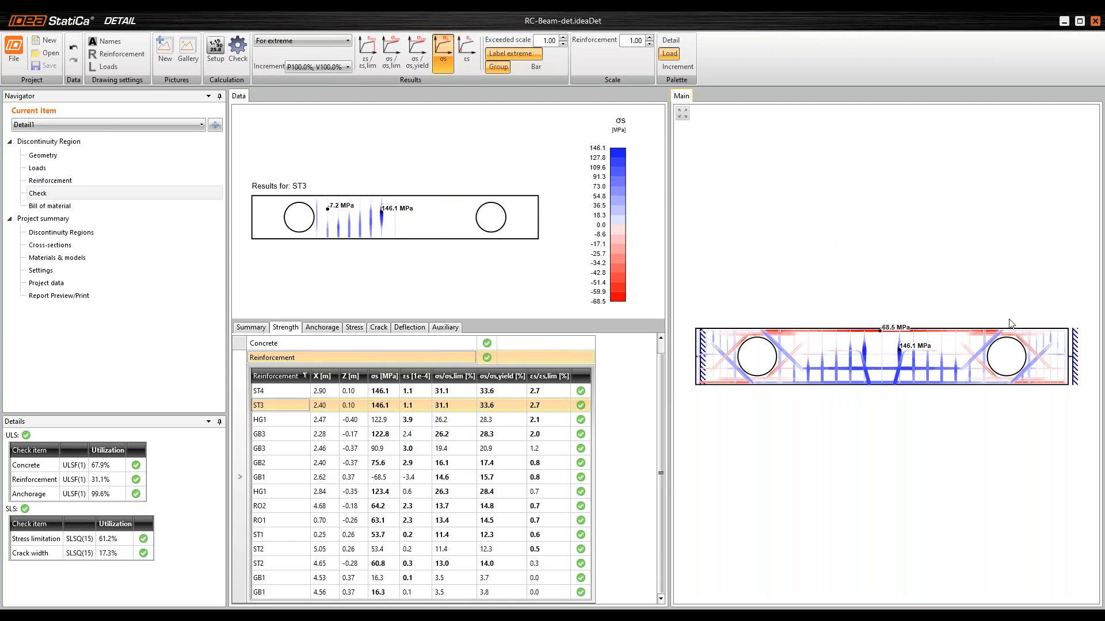
pyautogui.moveTo(873, 406); pyautogui.dragTo(875, 363, button='middle')
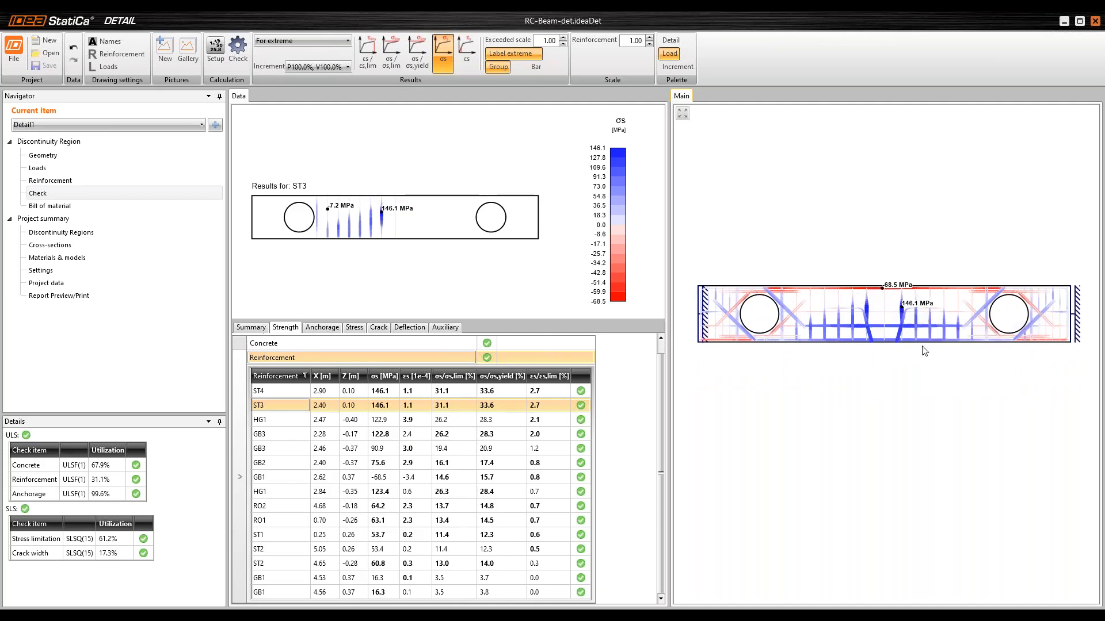
pyautogui.scroll(1, 903, 338)
pyautogui.scroll(1, 903, 338)
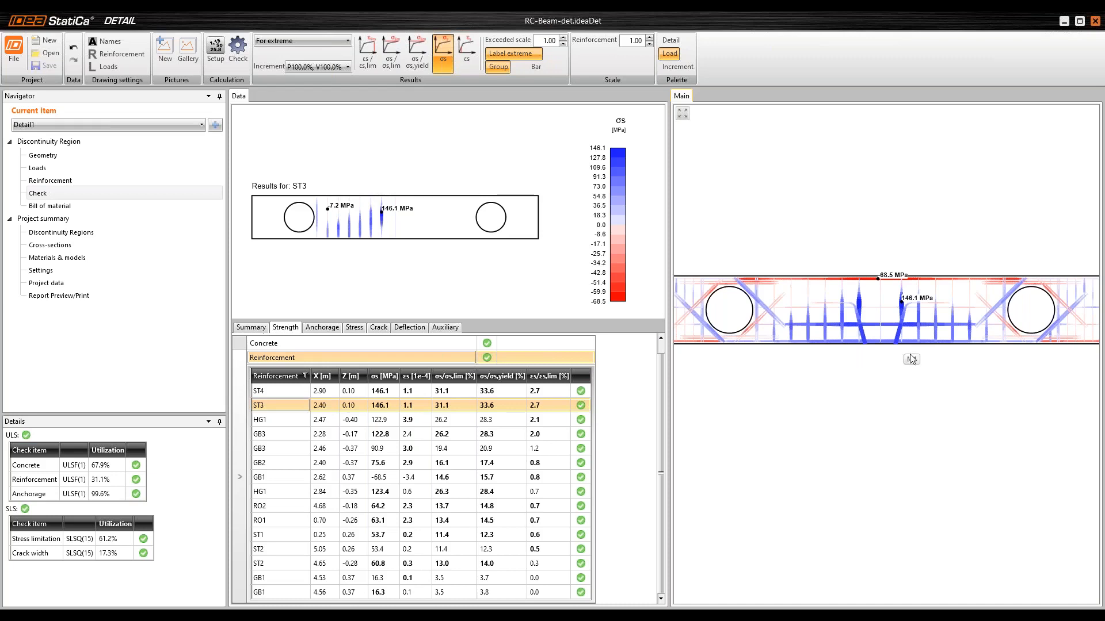
pyautogui.scroll(-2, 900, 348)
pyautogui.scroll(-2, 930, 395)
pyautogui.moveTo(931, 387); pyautogui.dragTo(927, 373, button='middle')
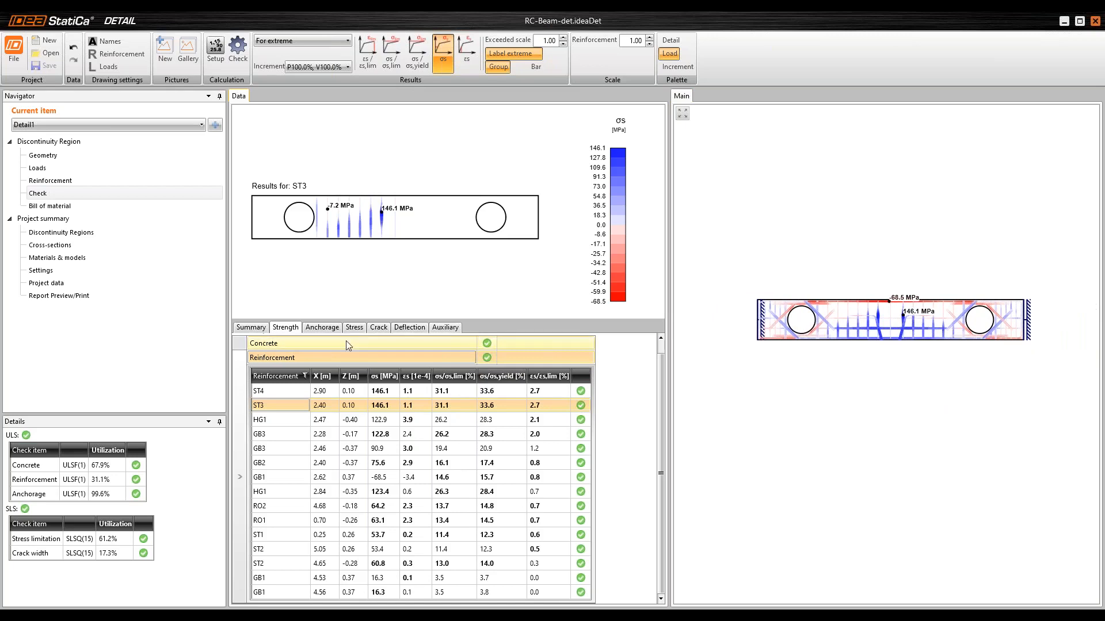
pyautogui.click(415, 330)
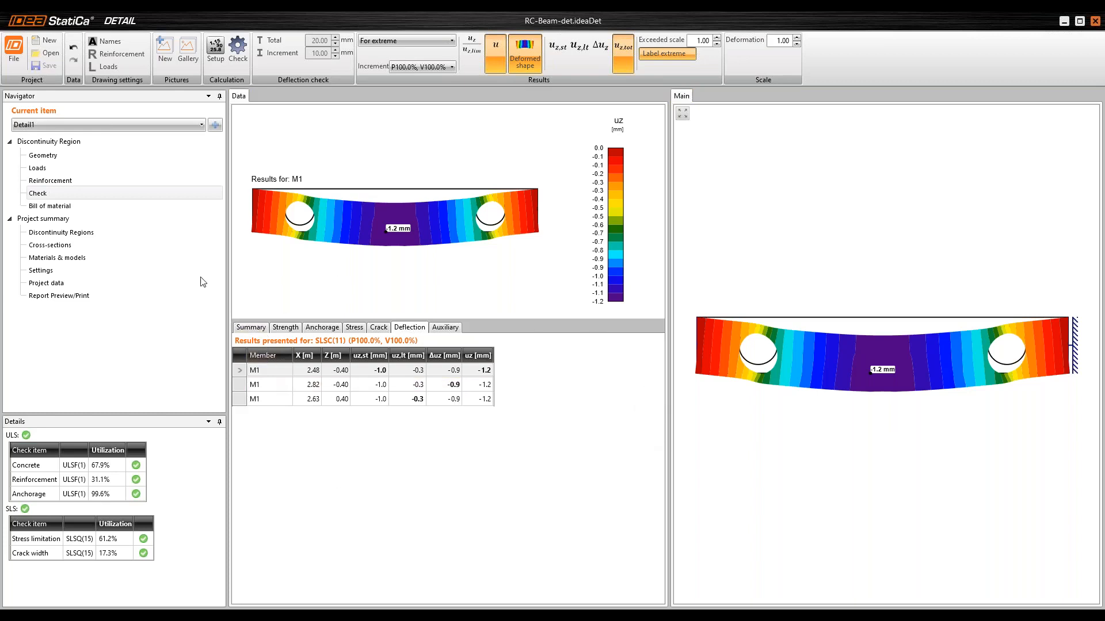
# Review the bill of material with its brief and detailed reinforcement bar tables beside the 3D reinforcement model
pyautogui.click(66, 207)
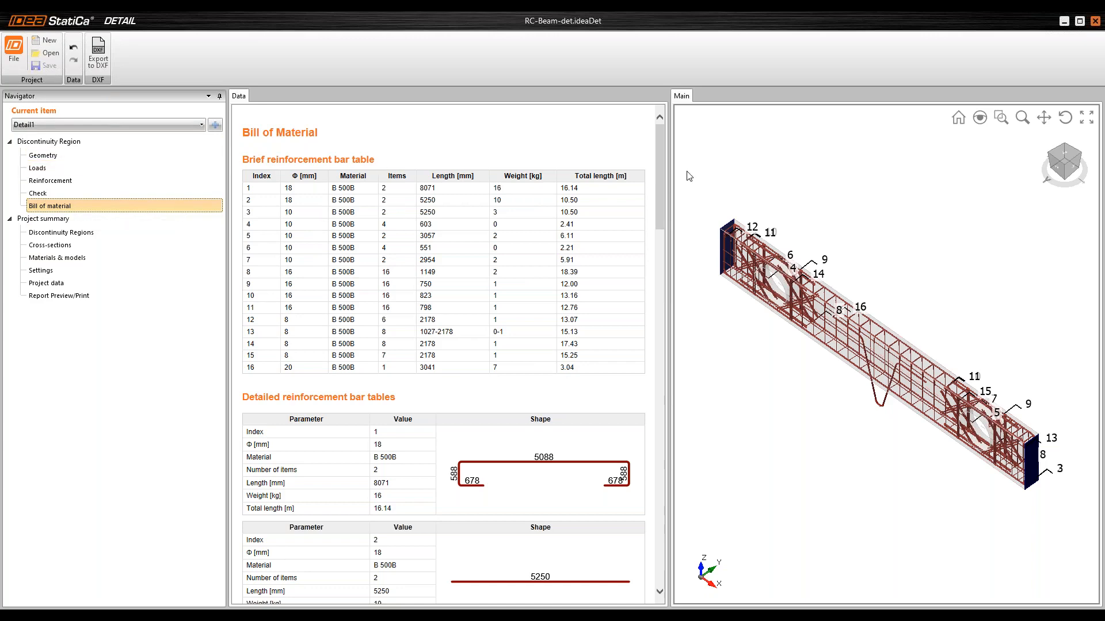
pyautogui.moveTo(670, 161); pyautogui.dragTo(614, 164)
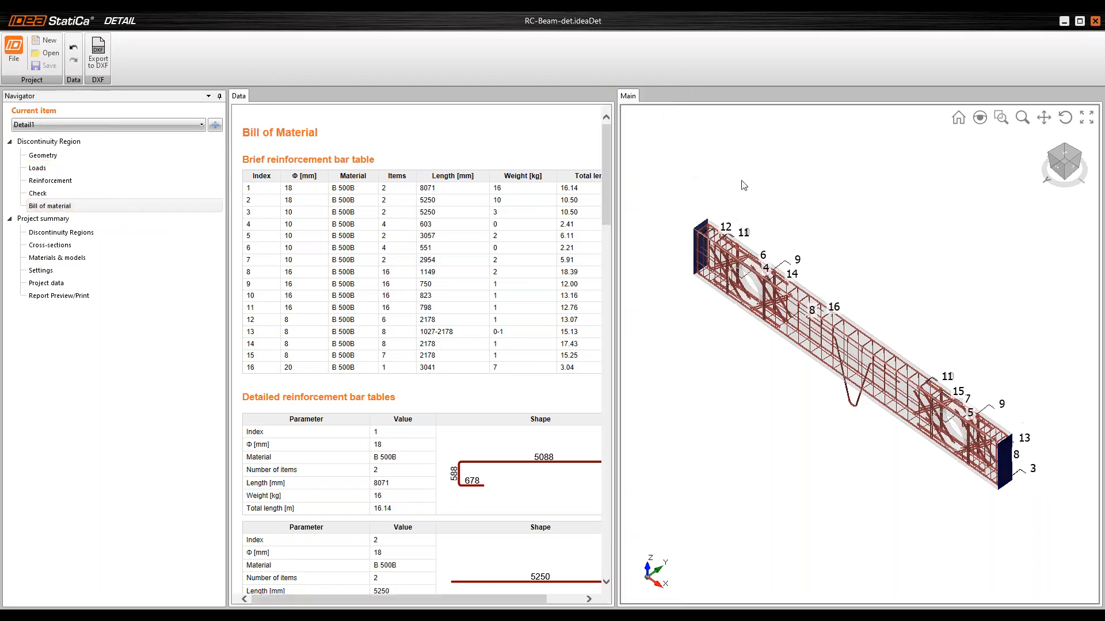
pyautogui.scroll(-3, 743, 186)
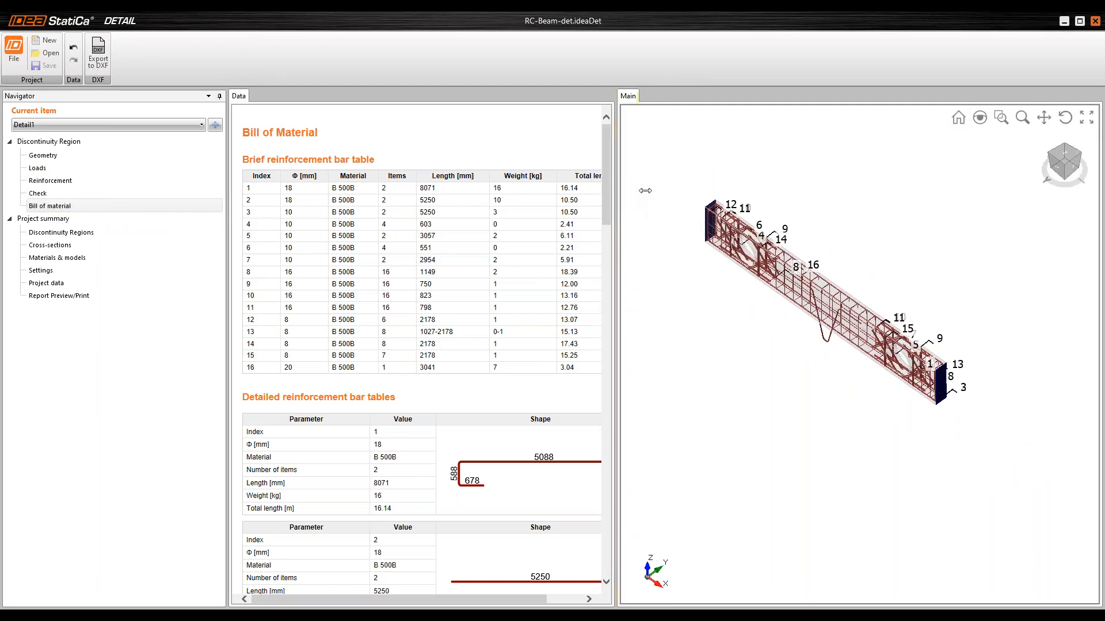
pyautogui.moveTo(645, 191); pyautogui.dragTo(662, 190)
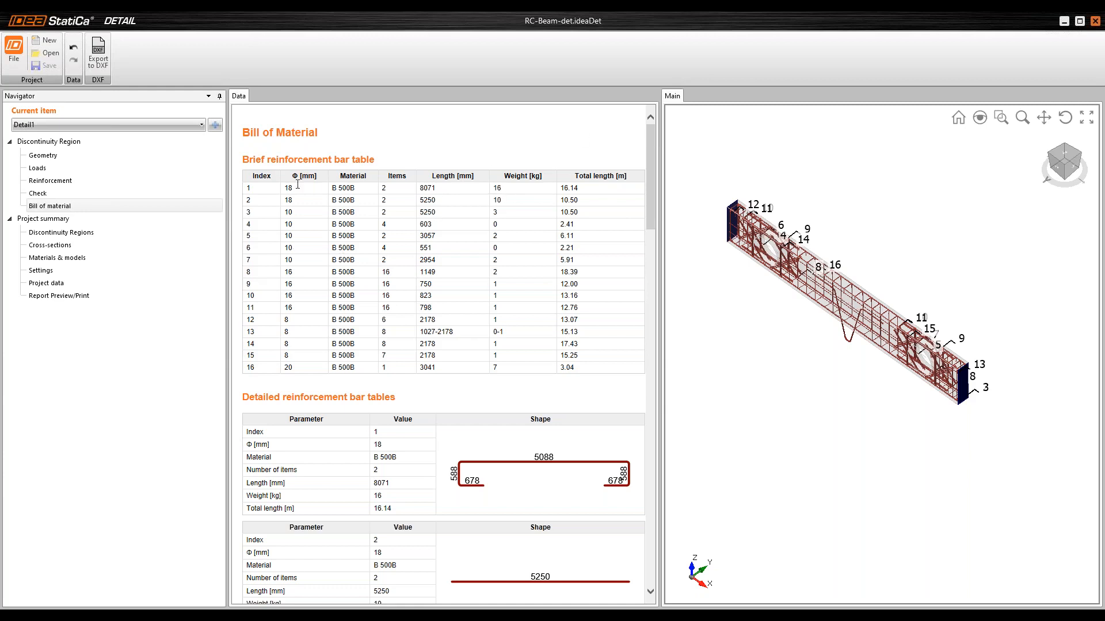
pyautogui.moveTo(259, 188); pyautogui.dragTo(334, 370)
pyautogui.scroll(-5, 323, 149)
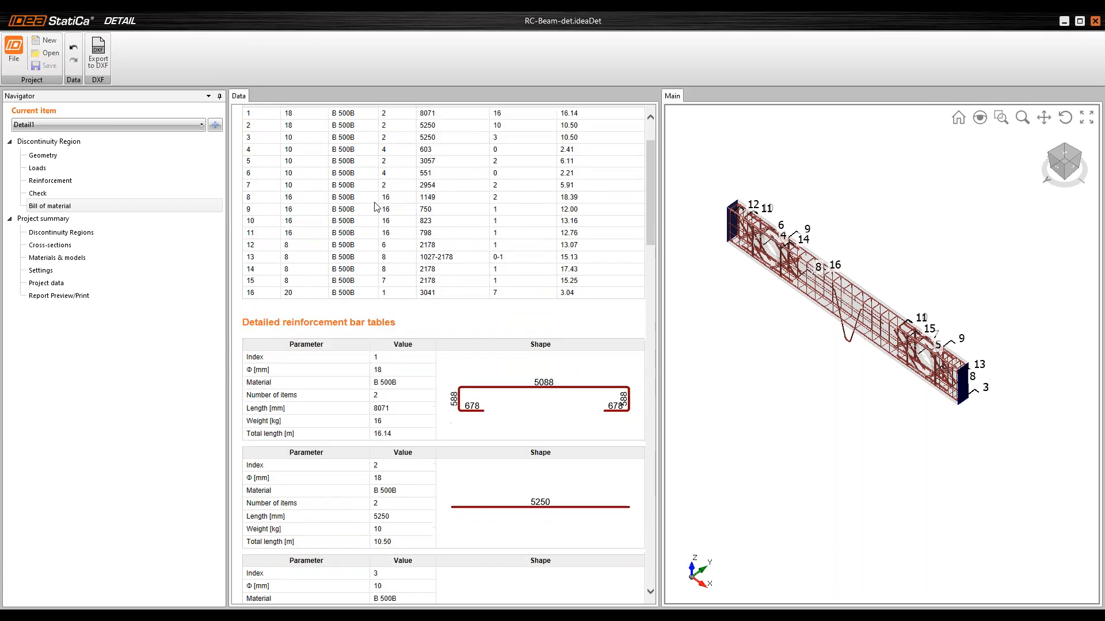
pyautogui.scroll(5, 581, 303)
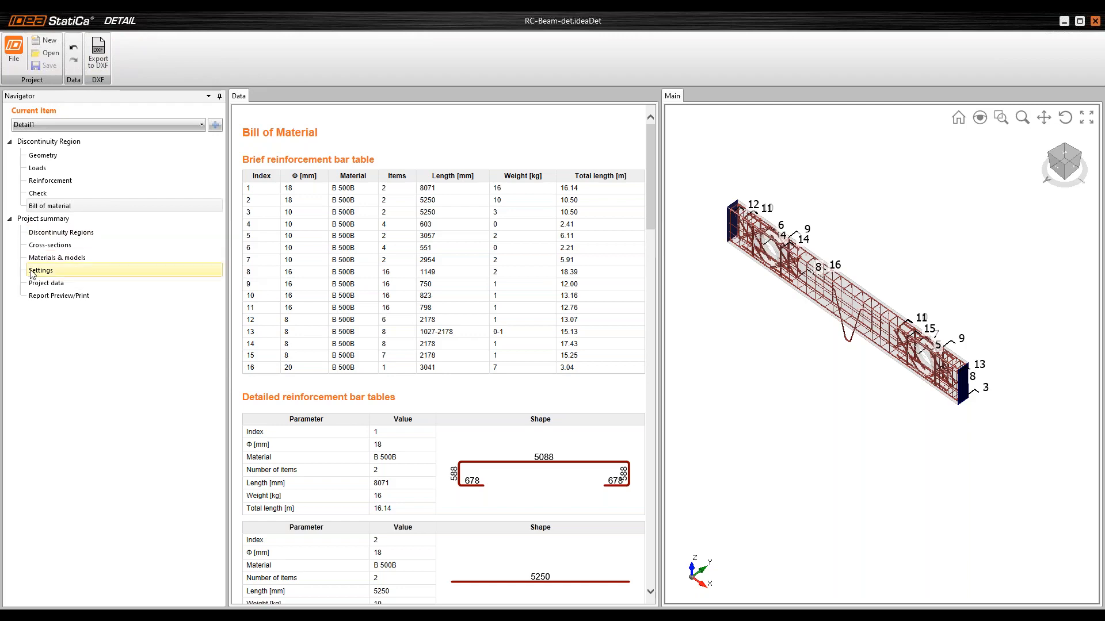
# Generate the report preview for Detail1 and look through its strength tables and concrete stress plots
pyautogui.click(68, 302)
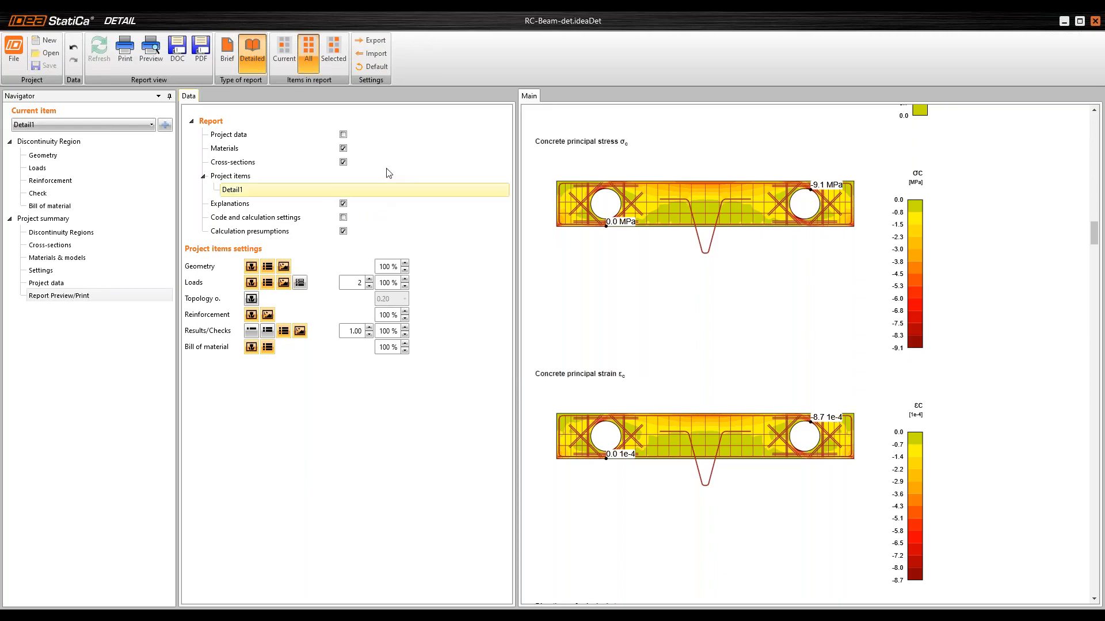
pyautogui.scroll(-5, 818, 305)
pyautogui.scroll(-20, 817, 305)
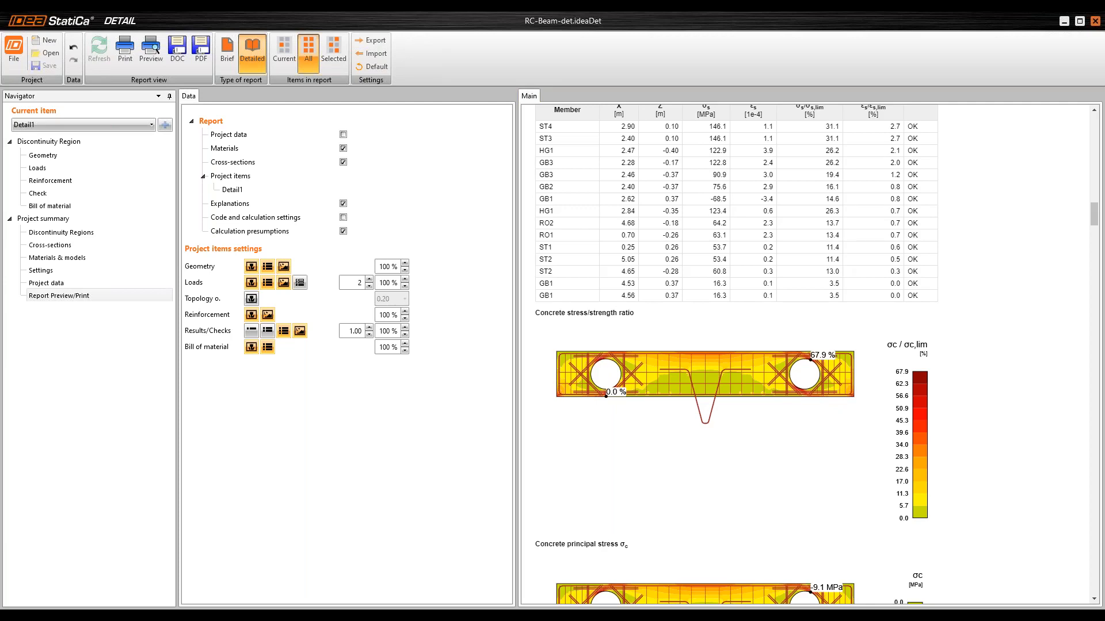
pyautogui.hotkey('alt', 'Tab')
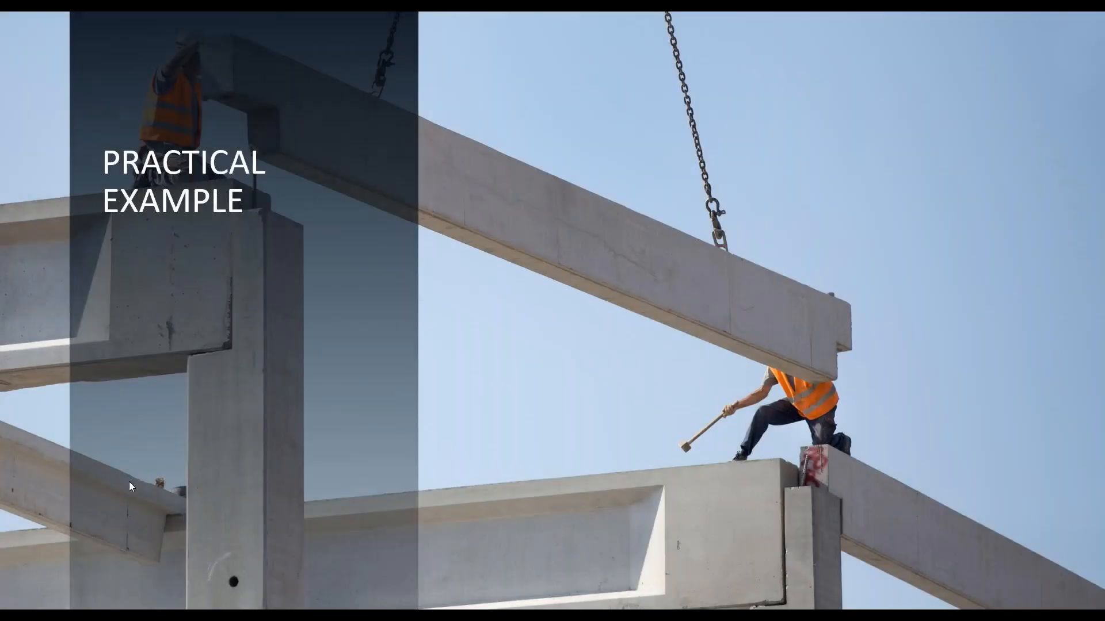
pyautogui.click(737, 286)
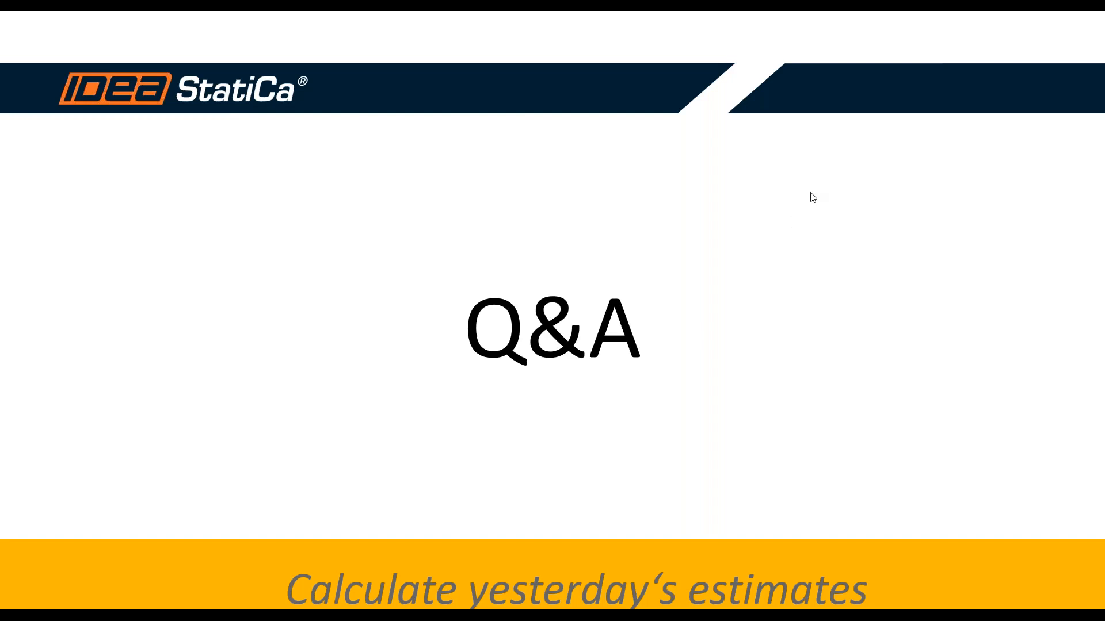